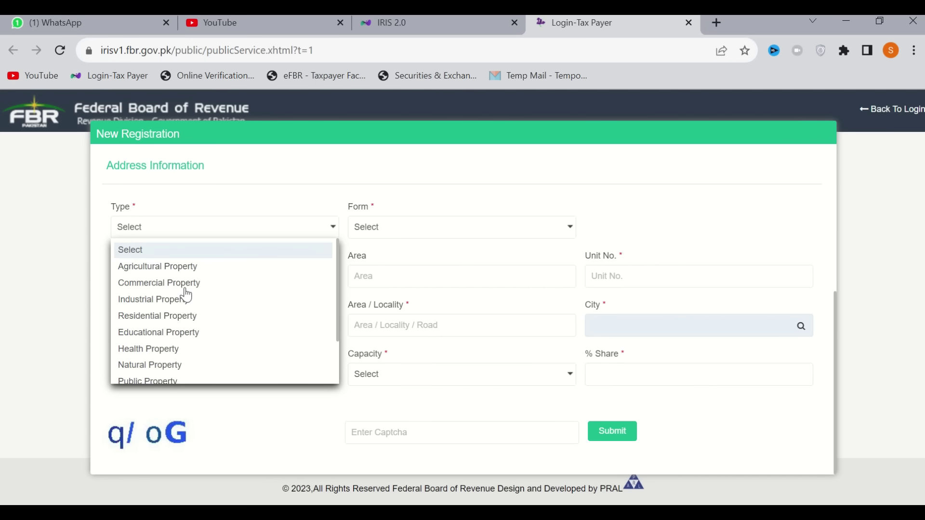
Set the address Type to Residential Property, Form to House, and Measurement Unit to Marla
{"action": "left_click", "coordinate": [150, 317]}
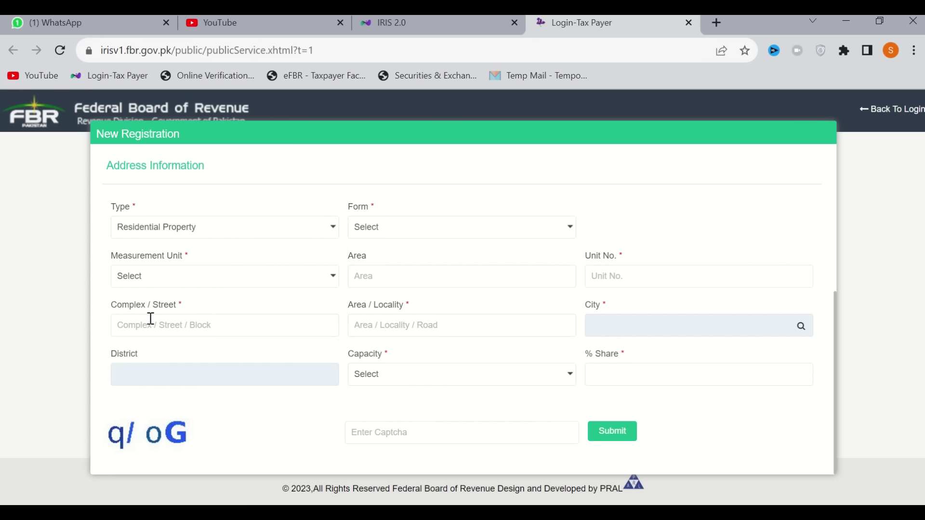
{"action": "left_click", "coordinate": [454, 235]}
{"action": "key", "text": "h"}
{"action": "key", "text": "Return"}
{"action": "left_click", "coordinate": [454, 237]}
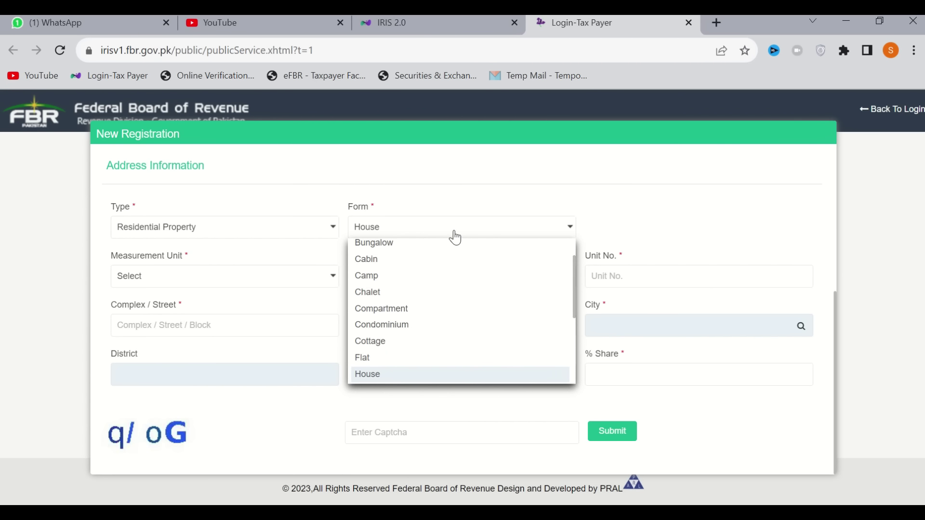
{"action": "left_click", "coordinate": [664, 229]}
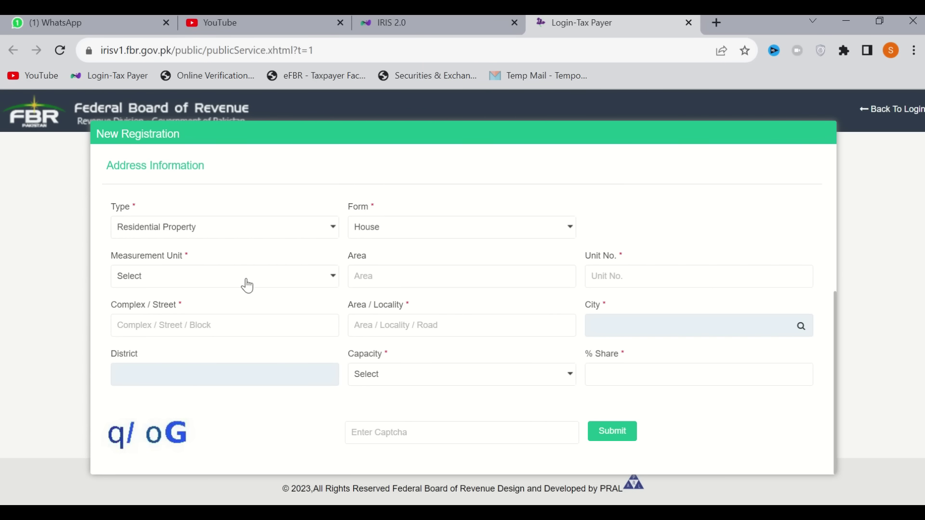
{"action": "left_click", "coordinate": [264, 277]}
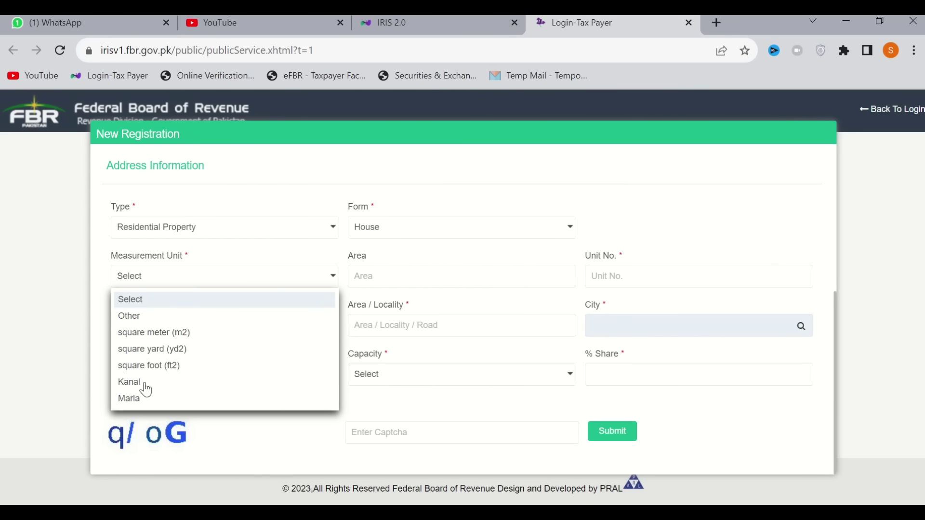
{"action": "left_click", "coordinate": [135, 404]}
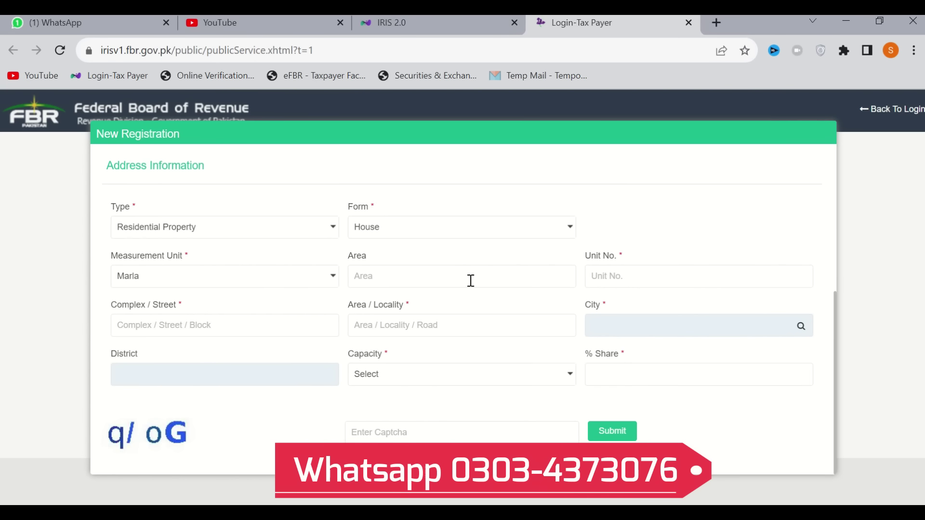
Enter an Area of 5, then fill in the property's unit number, street and locality
{"action": "type", "text": "5"}
{"action": "key", "text": "Tab"}
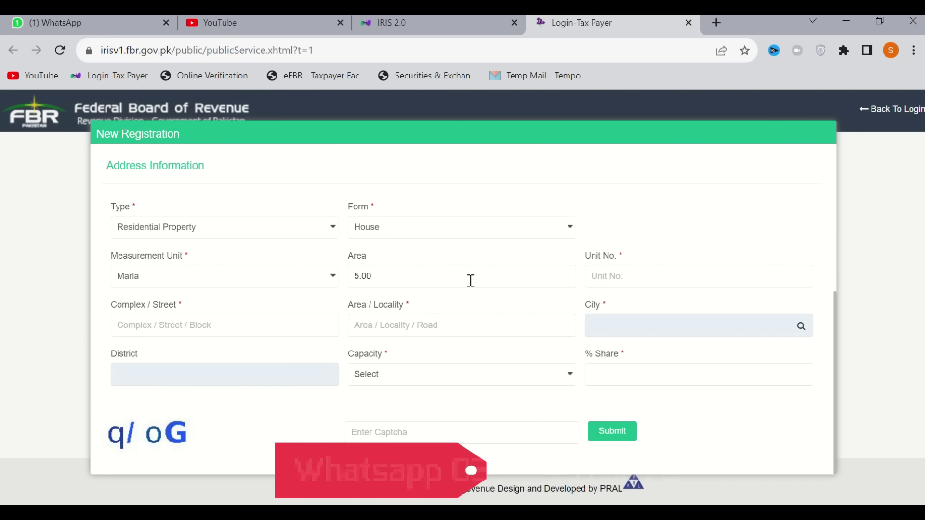
{"action": "type", "text": "House No 123"}
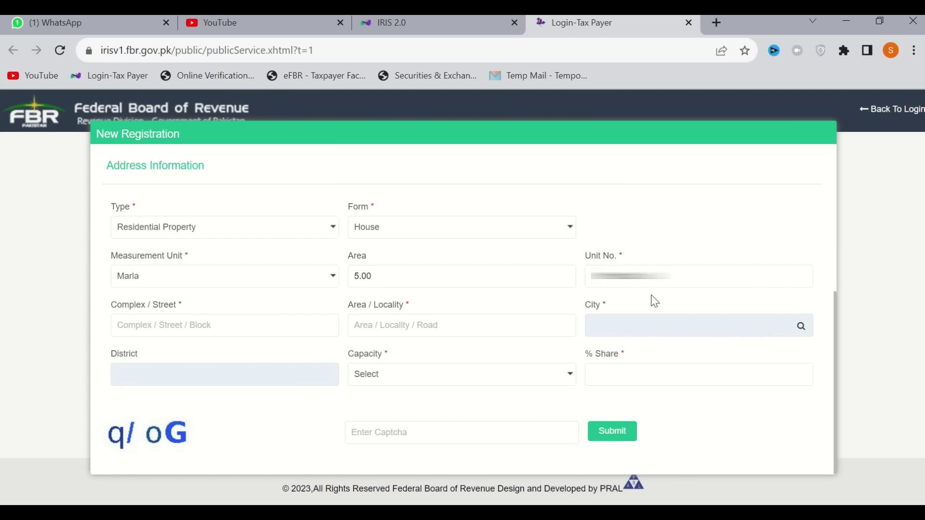
{"action": "key", "text": "Tab"}
{"action": "type", "text": "M"}
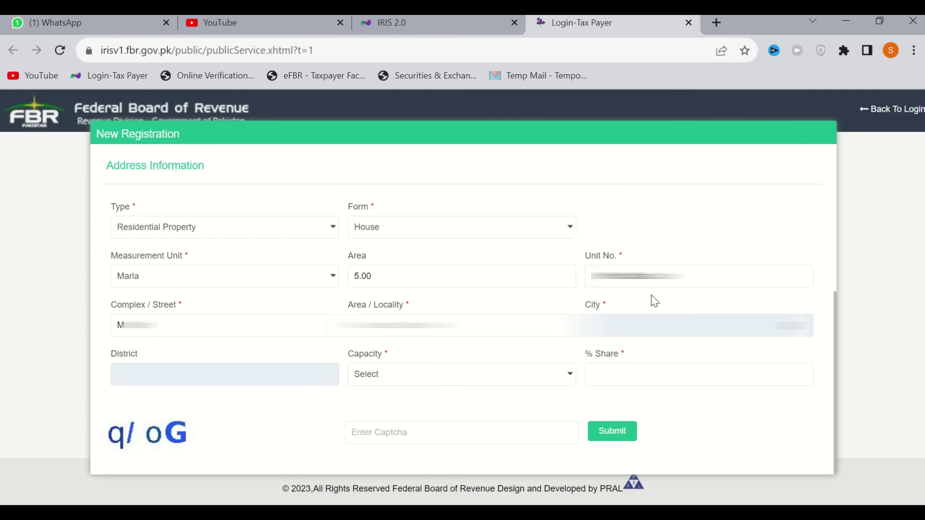
{"action": "type", "text": "••"}
{"action": "key", "text": "Tab"}
{"action": "type", "text": "P"}
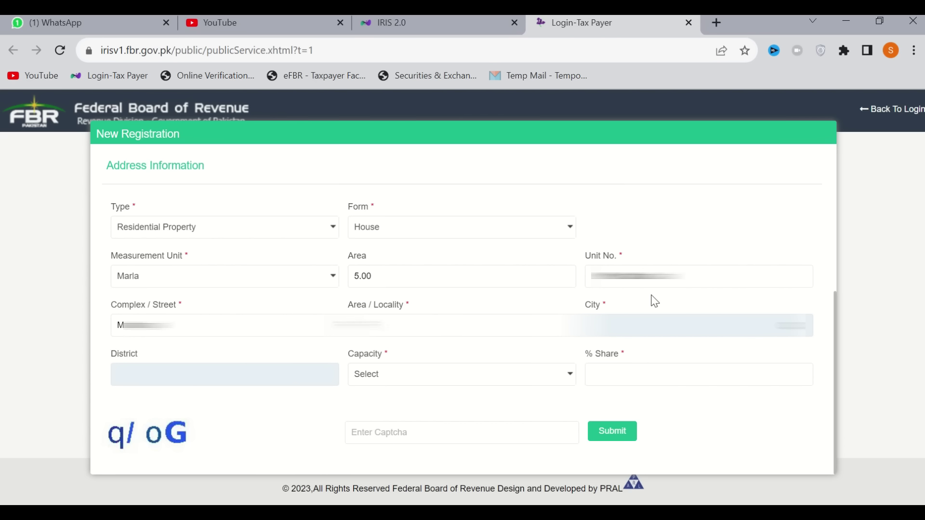
{"action": "type", "text": "•••••"}
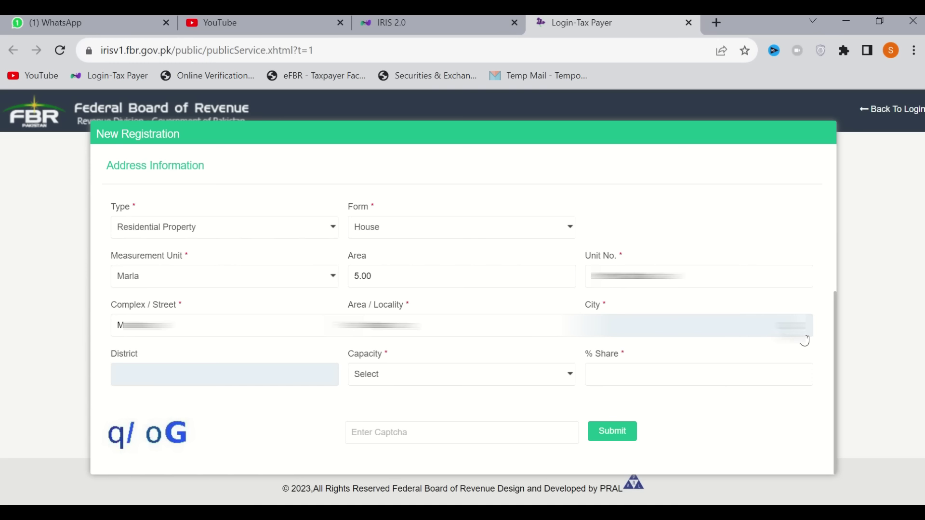
Look up Islamabad in the City search and select it so City and District fill in
{"action": "left_click", "coordinate": [803, 336]}
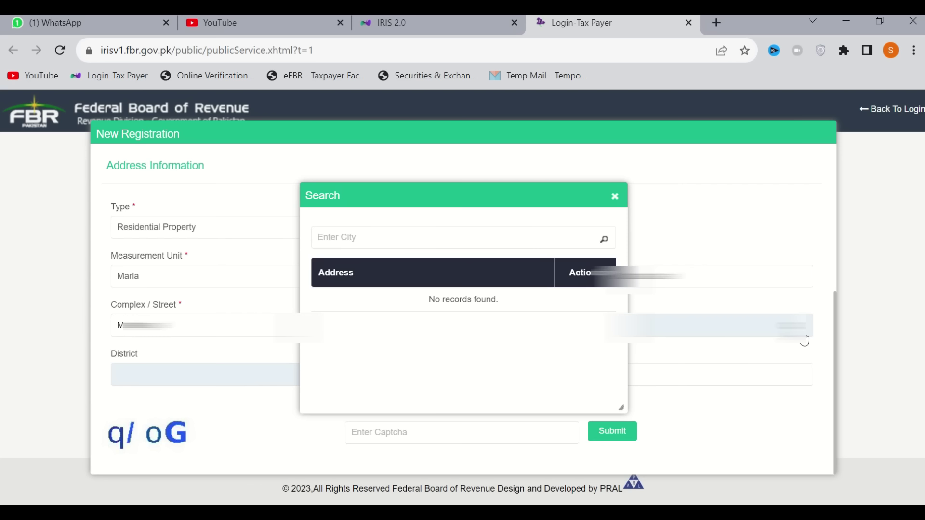
{"action": "type", "text": "Islamabad"}
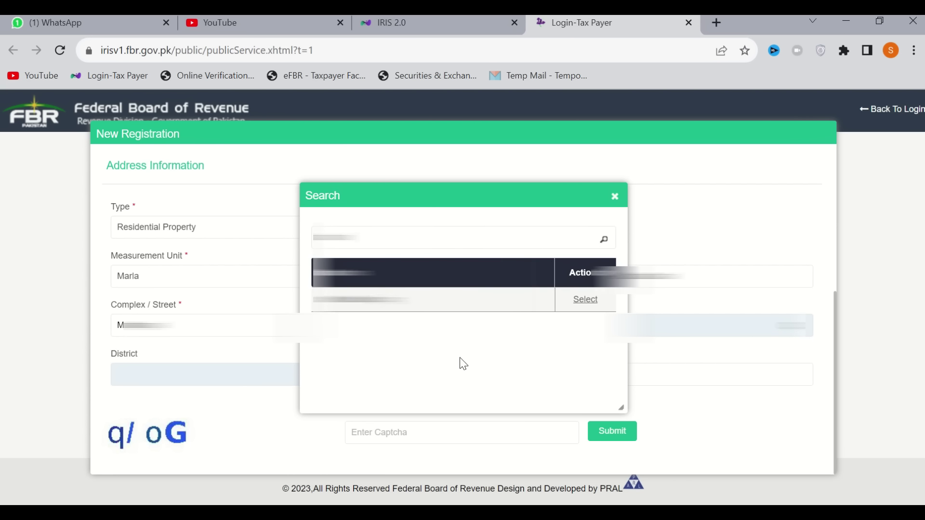
{"action": "left_click", "coordinate": [587, 301]}
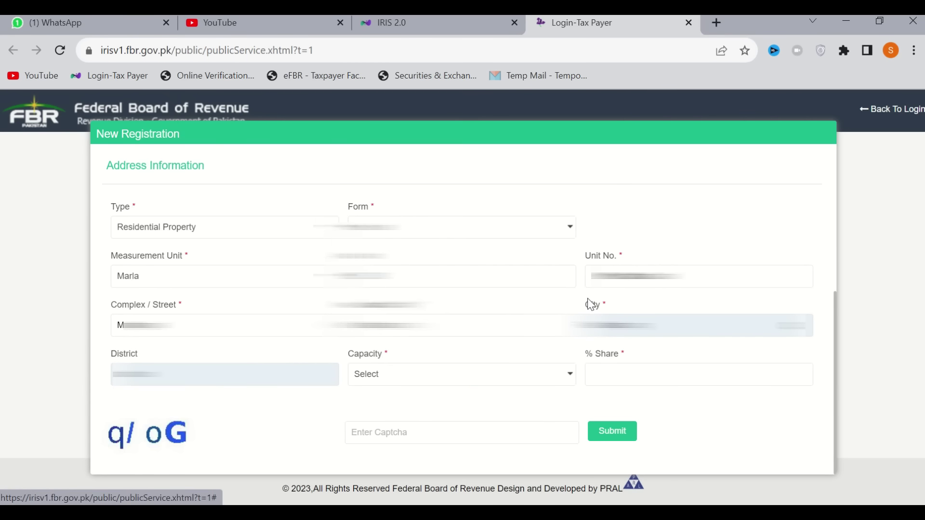
{"action": "left_click", "coordinate": [437, 380]}
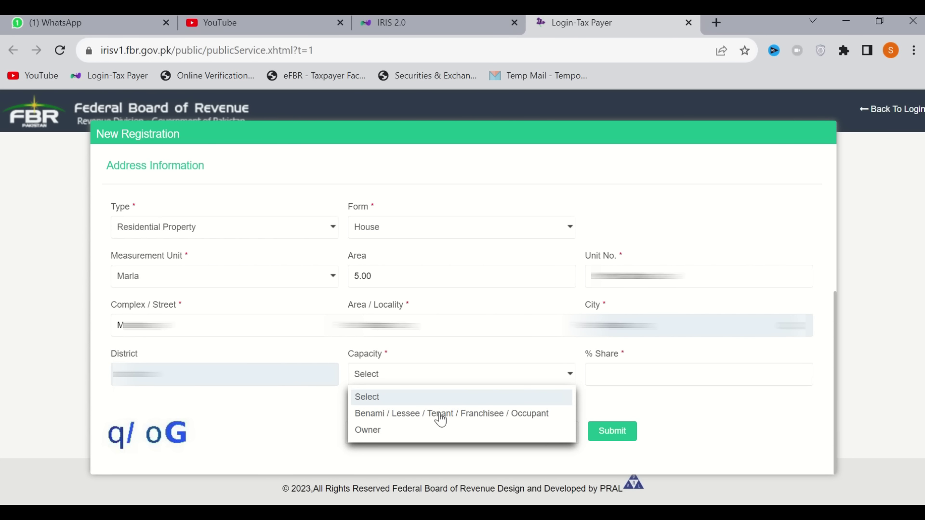
Set Capacity to Owner with a 1 % share, then refresh and enter the captcha
{"action": "left_click", "coordinate": [398, 433]}
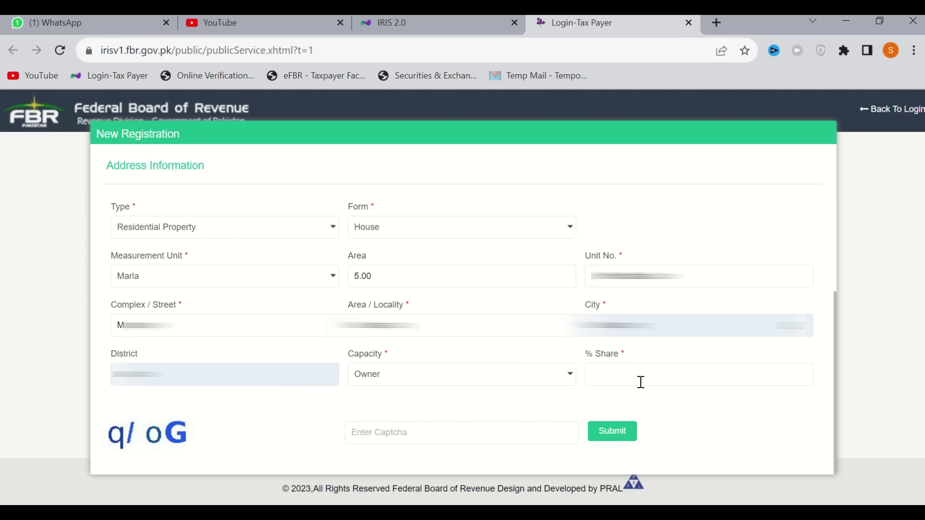
{"action": "type", "text": "1"}
{"action": "left_click", "coordinate": [566, 445]}
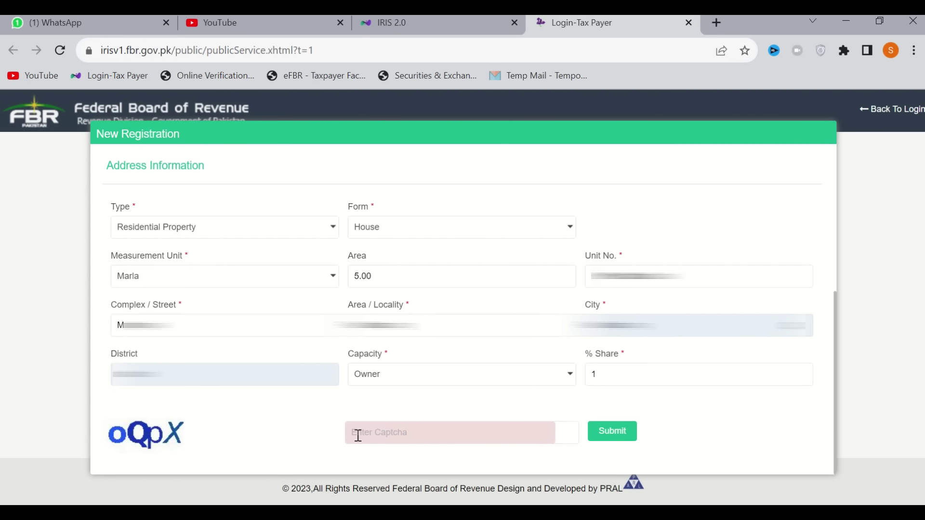
{"action": "type", "text": "oQpX"}
Submit the address and enter the received SMS and email verification codes
{"action": "left_click", "coordinate": [612, 431]}
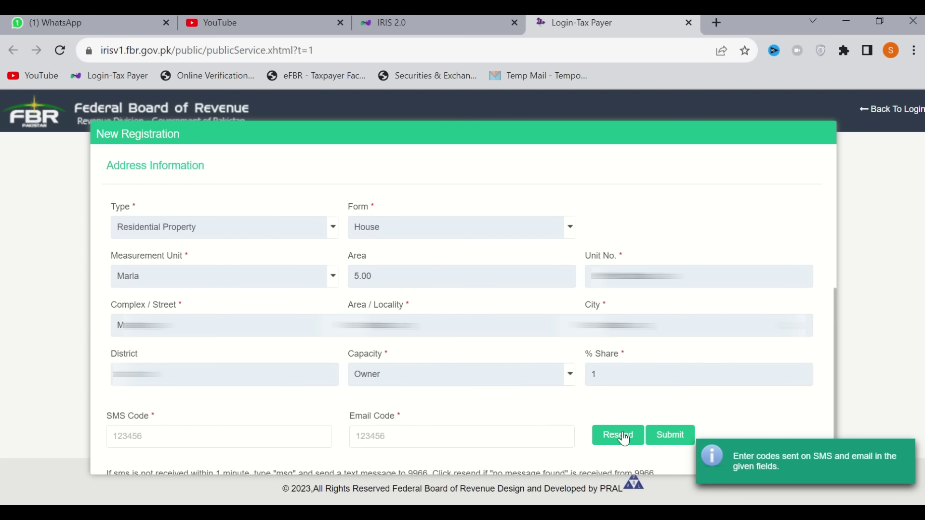
{"action": "left_click", "coordinate": [150, 435]}
{"action": "type", "text": "••••••"}
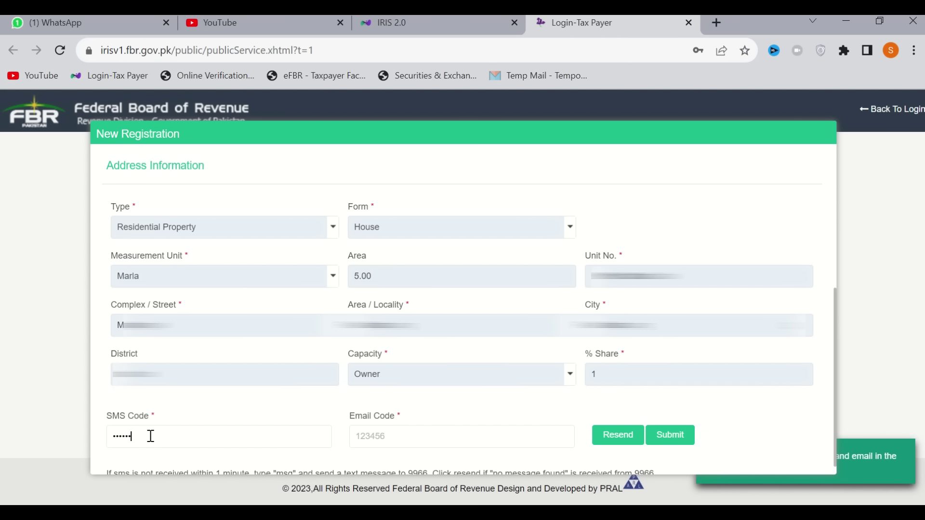
{"action": "left_click", "coordinate": [398, 444]}
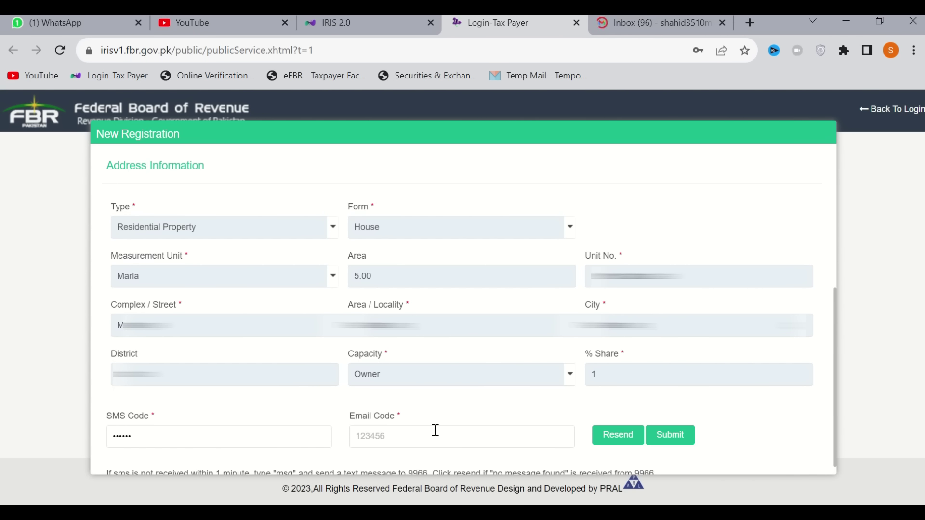
{"action": "type", "text": "••••••"}
{"action": "left_click", "coordinate": [670, 435]}
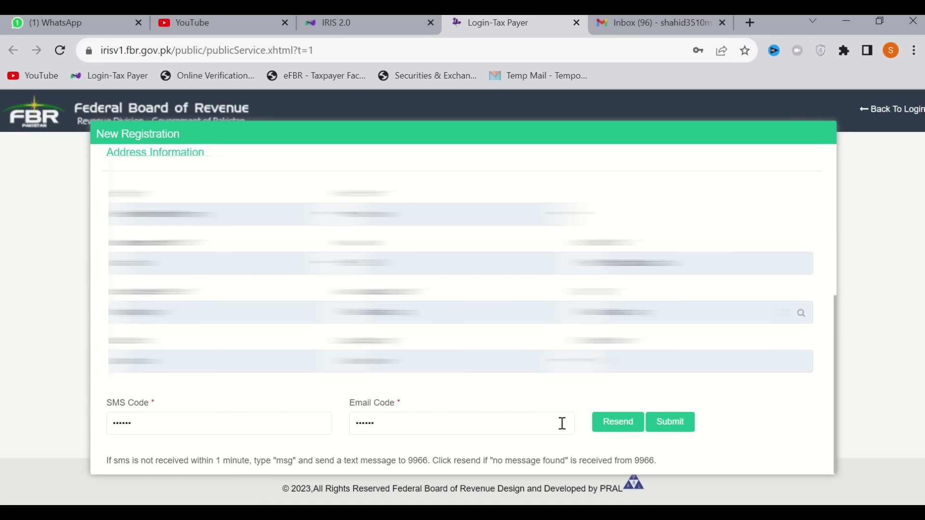
Submit the verification codes and switch to the IRIS 2.0 login page
{"action": "left_click", "coordinate": [674, 423]}
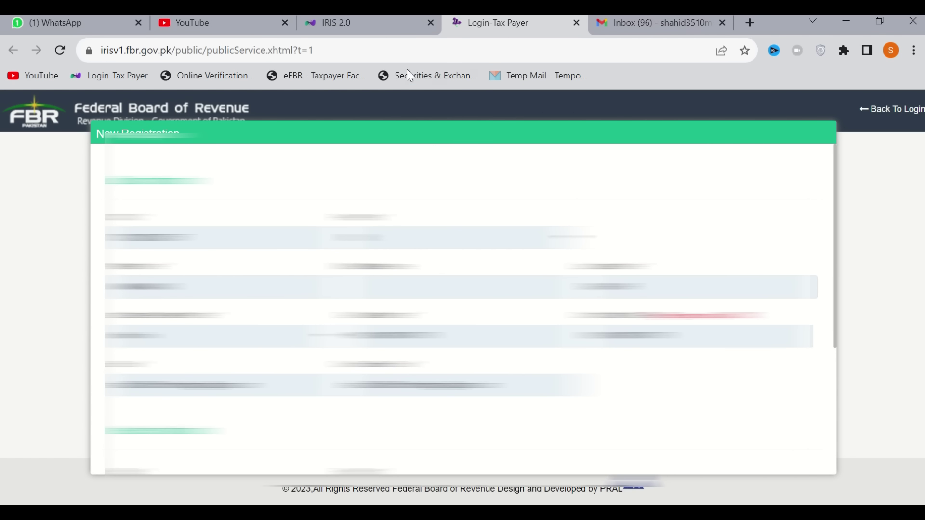
{"action": "left_click", "coordinate": [382, 25]}
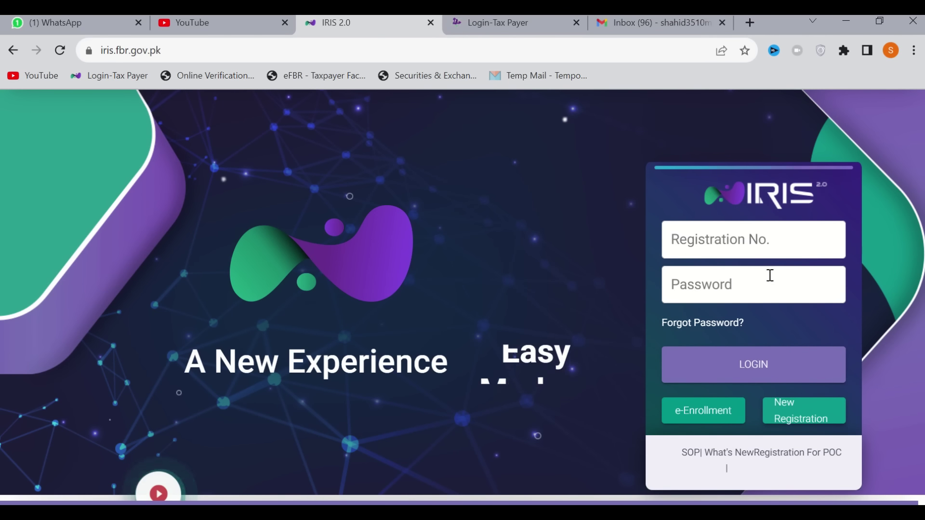
Log in with the new registration number and account password
{"action": "left_click", "coordinate": [752, 244]}
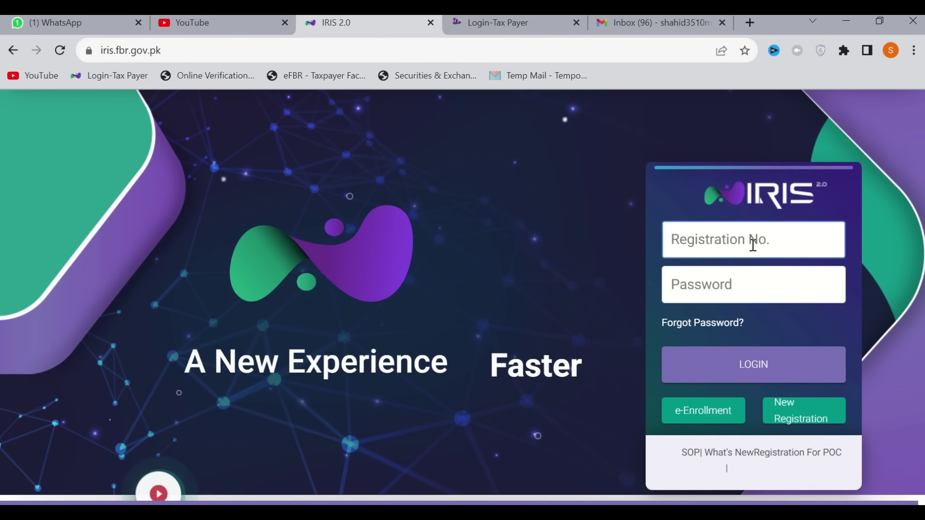
{"action": "left_click", "coordinate": [749, 294]}
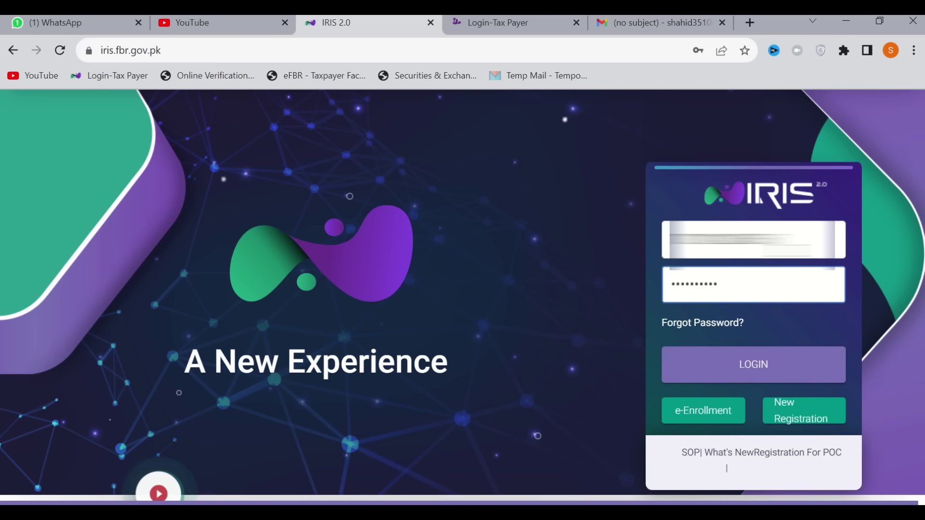
{"action": "left_click", "coordinate": [758, 366]}
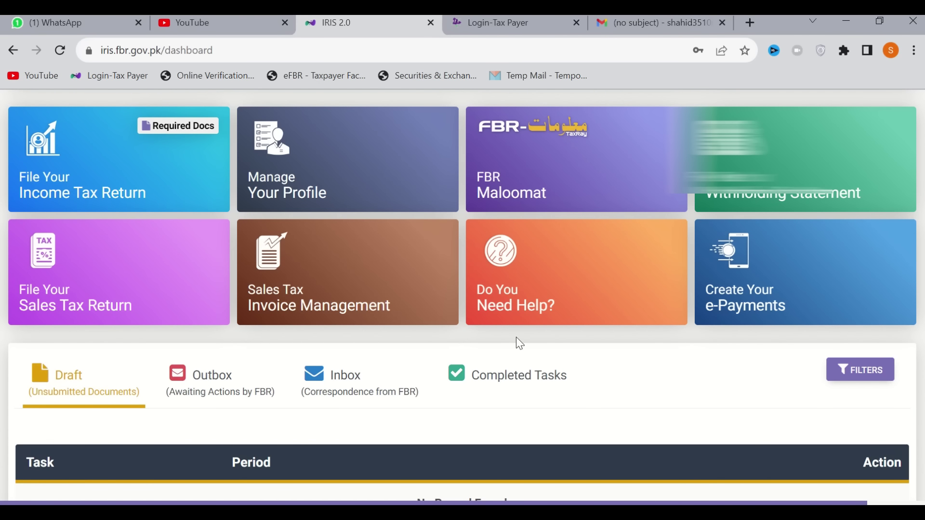
{"action": "scroll", "coordinate": [516, 337], "scroll_direction": "up", "scroll_amount": 2}
{"action": "scroll", "coordinate": [516, 343], "scroll_direction": "down", "scroll_amount": 3}
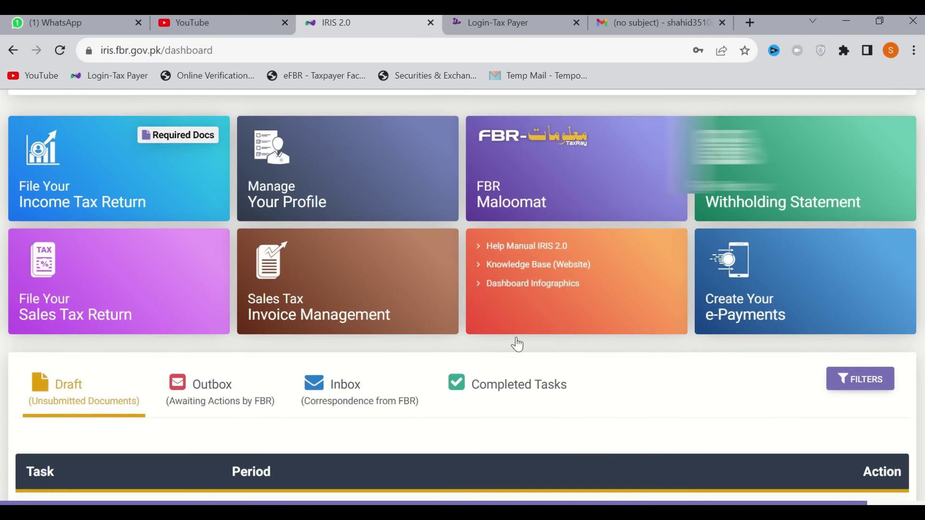
{"action": "scroll", "coordinate": [517, 345], "scroll_direction": "up", "scroll_amount": 2}
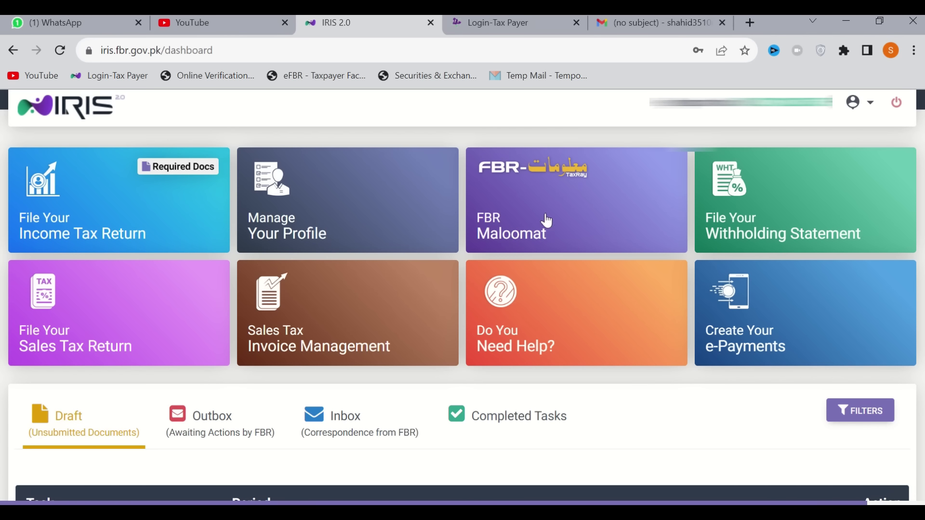
{"action": "mouse_move", "coordinate": [790, 238]}
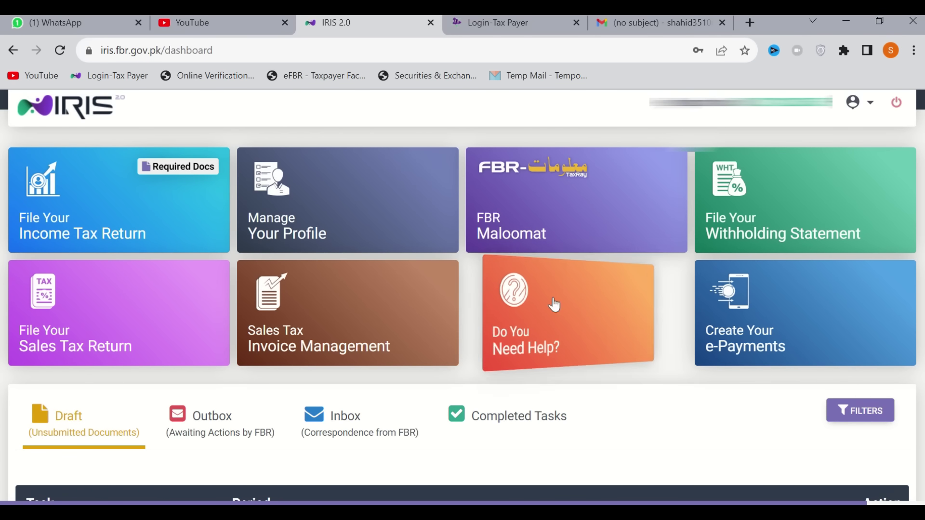
{"action": "scroll", "coordinate": [462, 301], "scroll_direction": "down", "scroll_amount": 2}
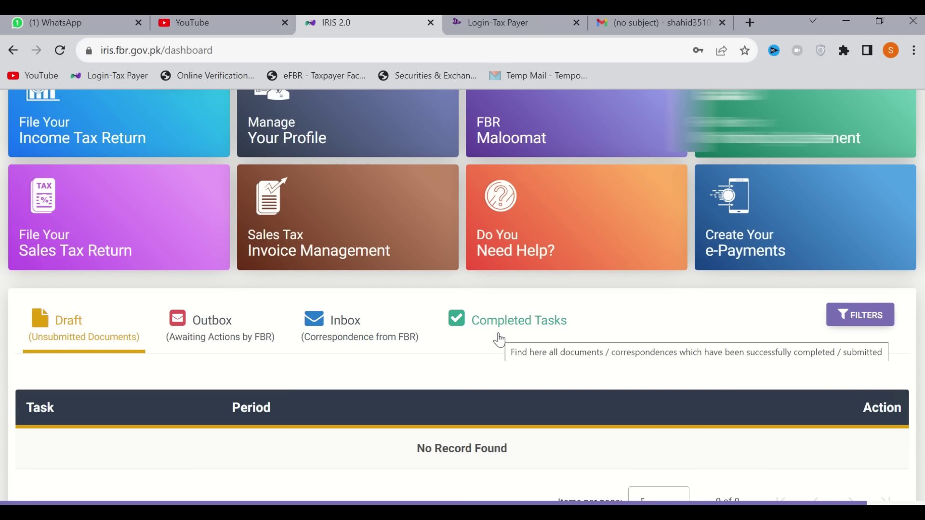
{"action": "scroll", "coordinate": [401, 352], "scroll_direction": "down", "scroll_amount": 3}
{"action": "scroll", "coordinate": [398, 355], "scroll_direction": "up", "scroll_amount": 5}
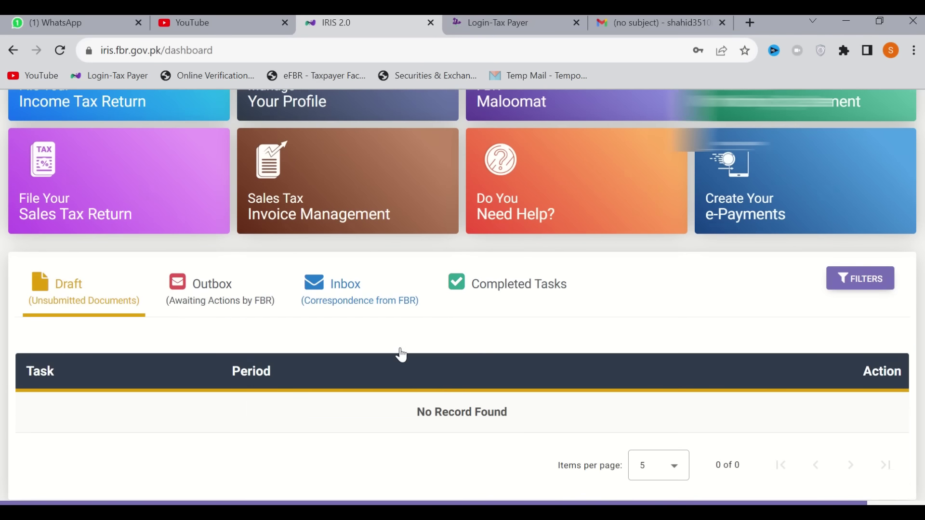
{"action": "scroll", "coordinate": [401, 355], "scroll_direction": "up", "scroll_amount": 1}
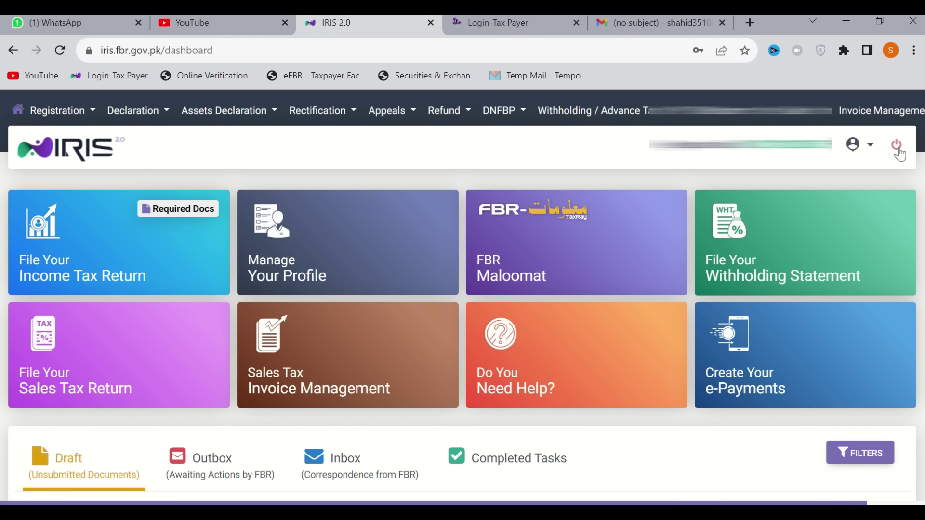
Glance at the profile menu, then open the Declaration menu in the top bar
{"action": "left_click", "coordinate": [870, 151]}
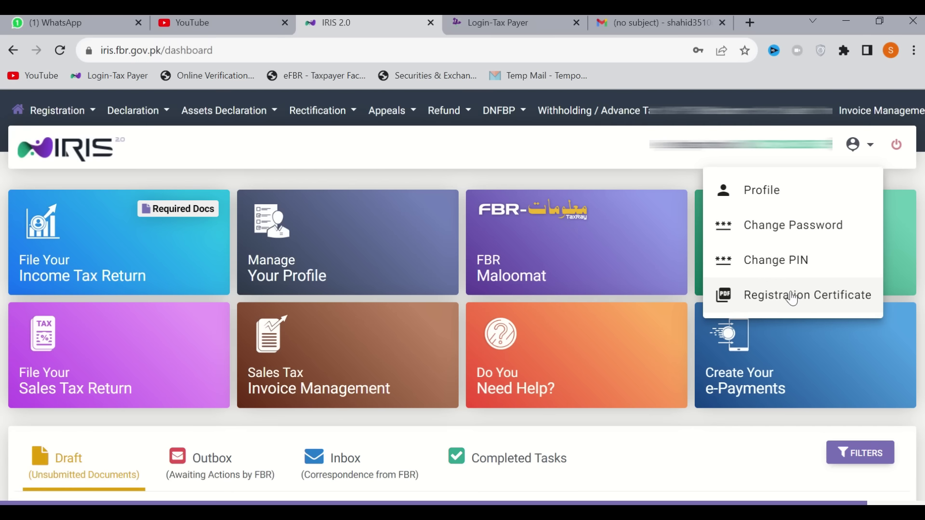
{"action": "left_click", "coordinate": [591, 150]}
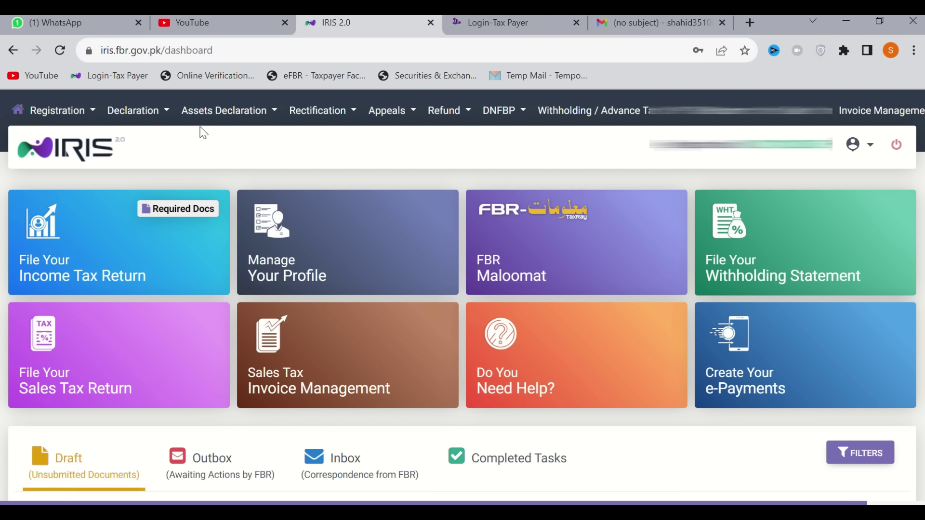
{"action": "left_click", "coordinate": [166, 121]}
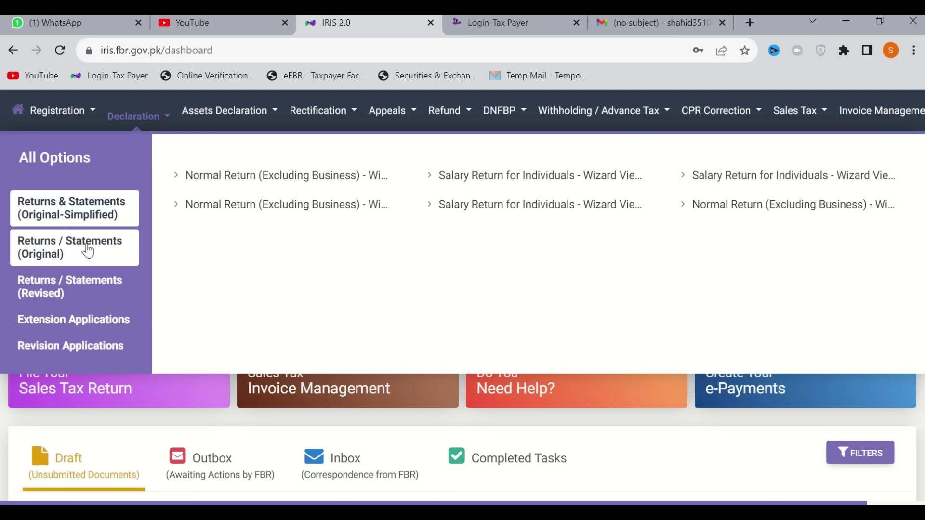
Expand the Returns / Statements (Original) category in the Declaration menu
{"action": "left_click", "coordinate": [87, 251]}
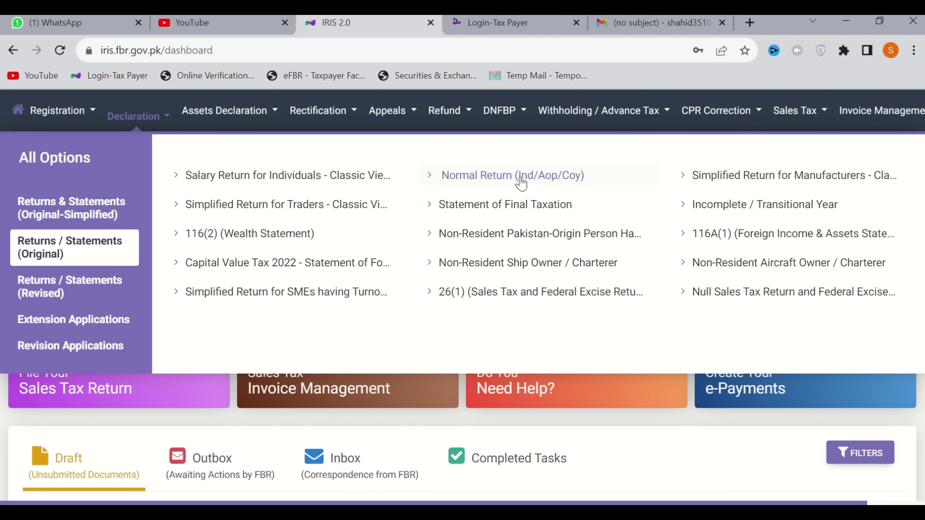
Start a Normal Return (Ind/Aop/Coy) for tax period 01-JUL-2021 - 30-JUN-2022 and review the form
{"action": "left_click", "coordinate": [523, 178]}
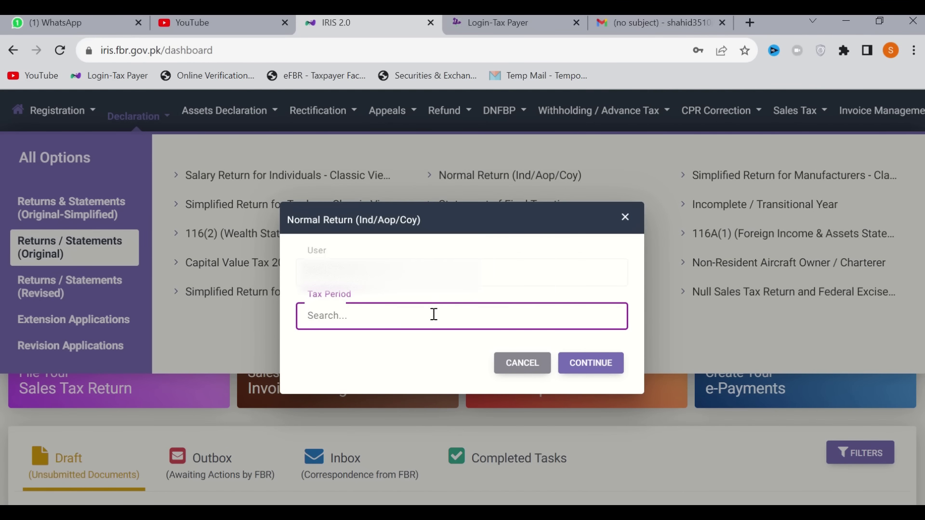
{"action": "type", "text": "2022"}
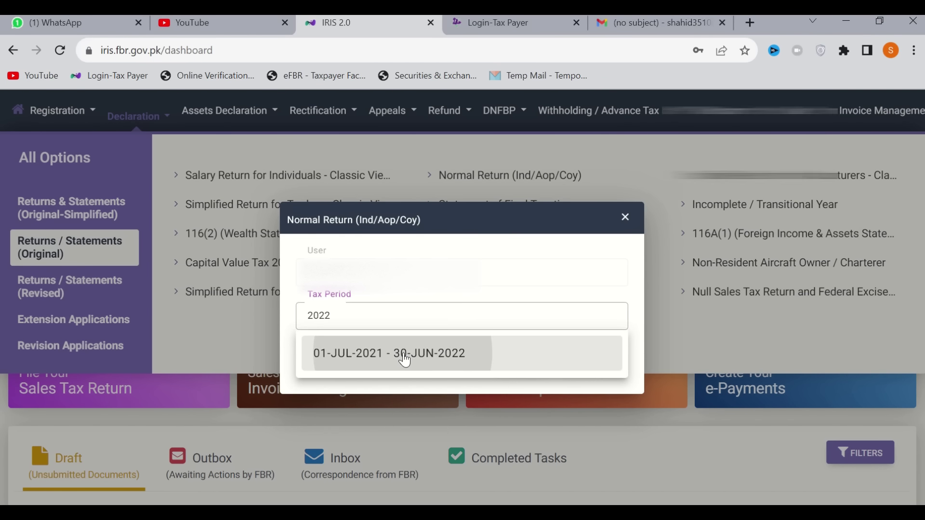
{"action": "left_click", "coordinate": [405, 360]}
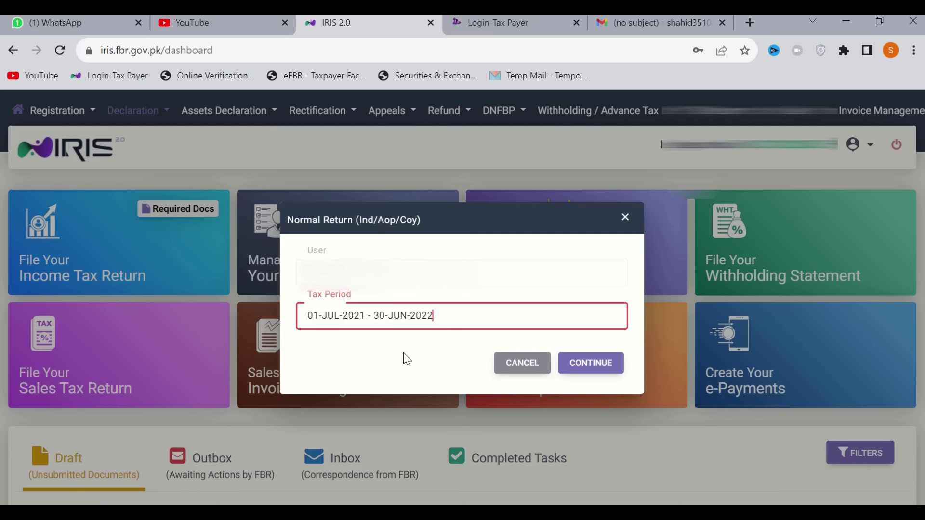
{"action": "left_click", "coordinate": [594, 366]}
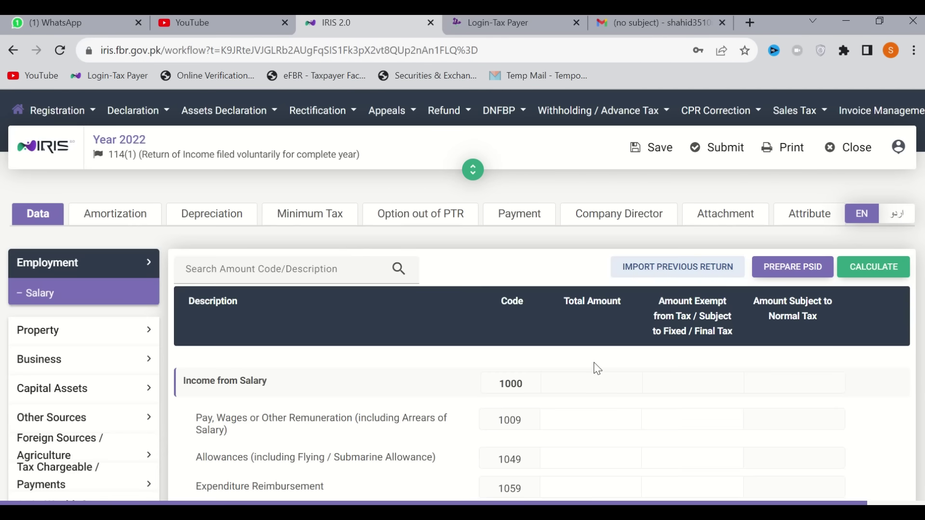
{"action": "scroll", "coordinate": [597, 369], "scroll_direction": "down", "scroll_amount": 4}
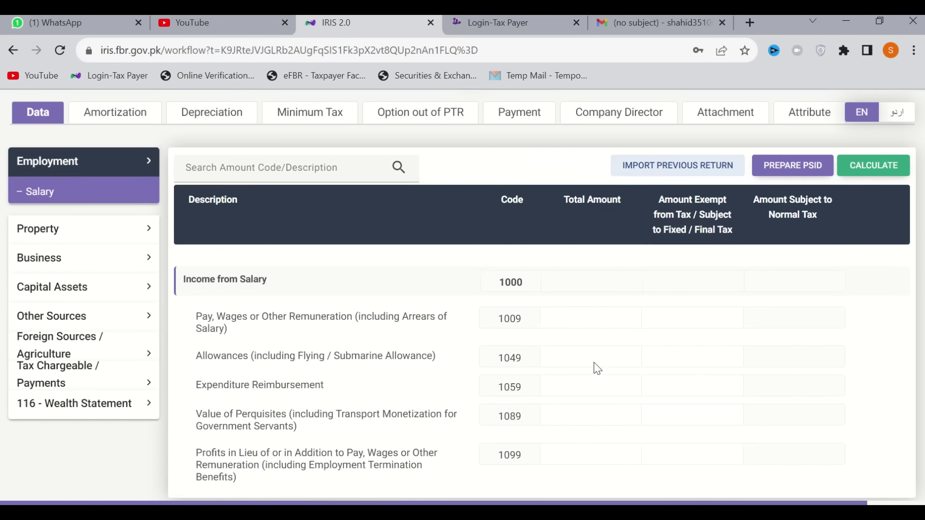
{"action": "scroll", "coordinate": [597, 368], "scroll_direction": "up", "scroll_amount": 2}
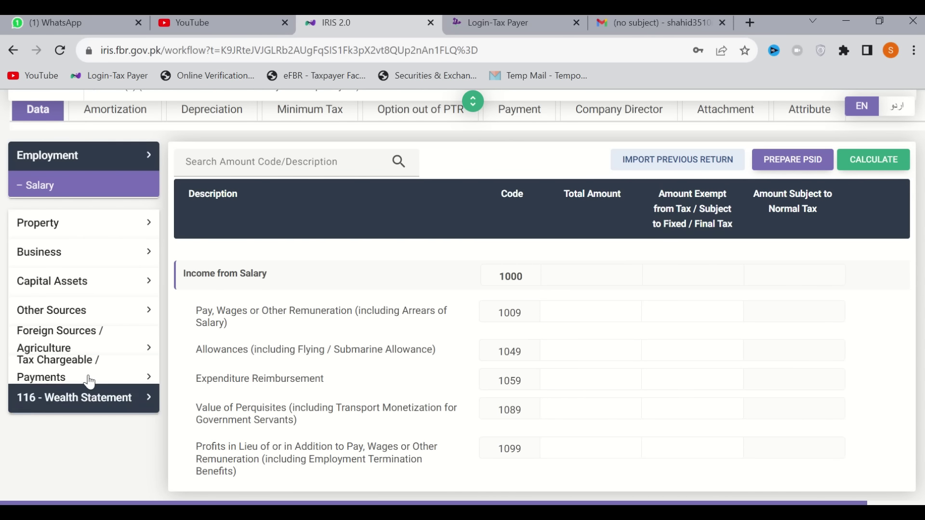
{"action": "scroll", "coordinate": [296, 362], "scroll_direction": "down", "scroll_amount": 3}
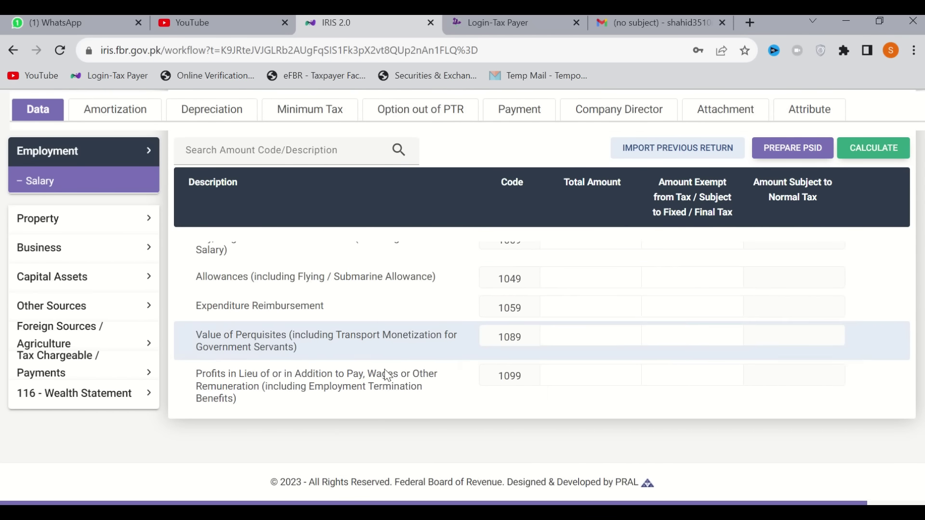
{"action": "scroll", "coordinate": [464, 347], "scroll_direction": "up", "scroll_amount": 5}
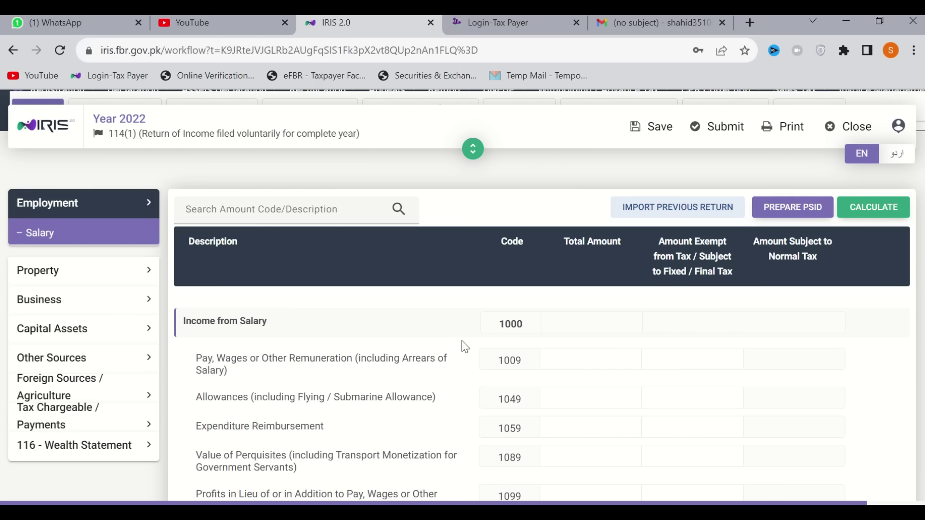
Scroll down to the Employment salary income codes of the 2022 114(1) return
{"action": "scroll", "coordinate": [111, 387], "scroll_direction": "down", "scroll_amount": 1}
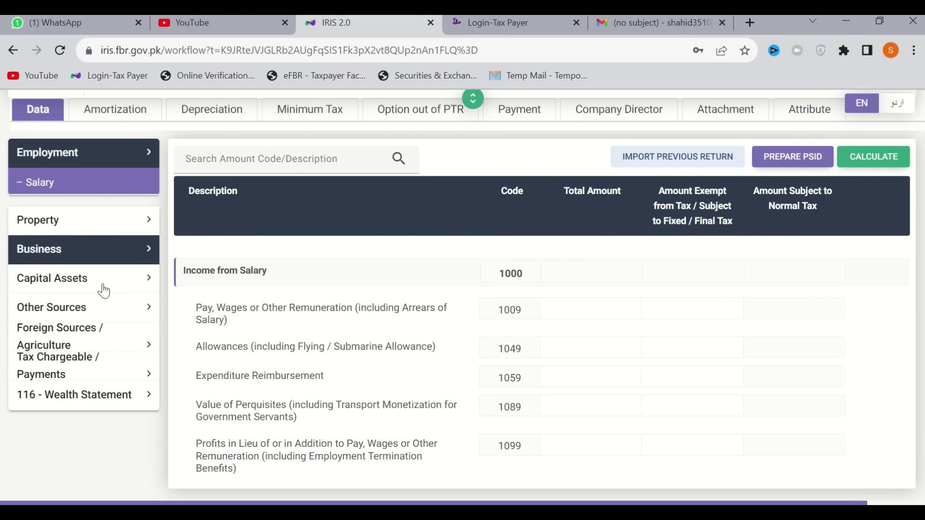
Enter 0 for Rates / Taxes / Charge / Cess (7052) in Personal Expenses and recalculate
{"action": "left_click", "coordinate": [77, 402]}
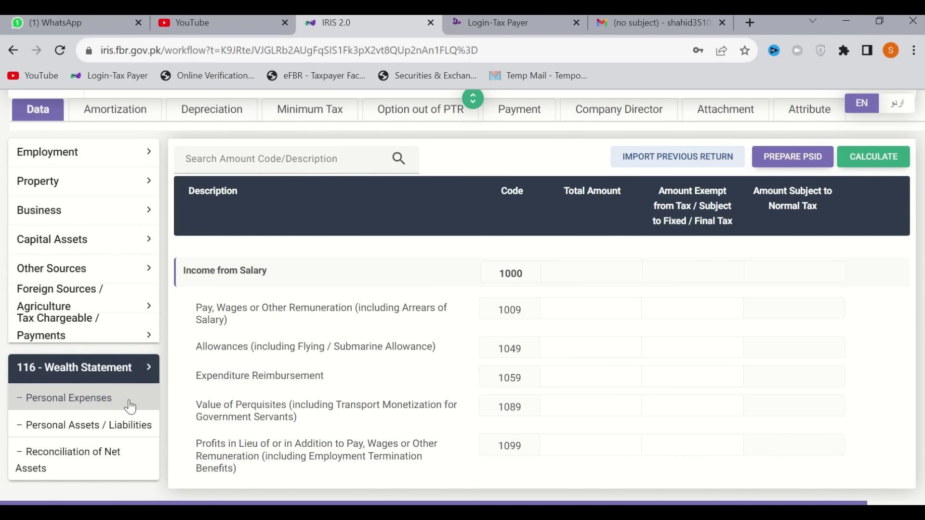
{"action": "left_click", "coordinate": [67, 403]}
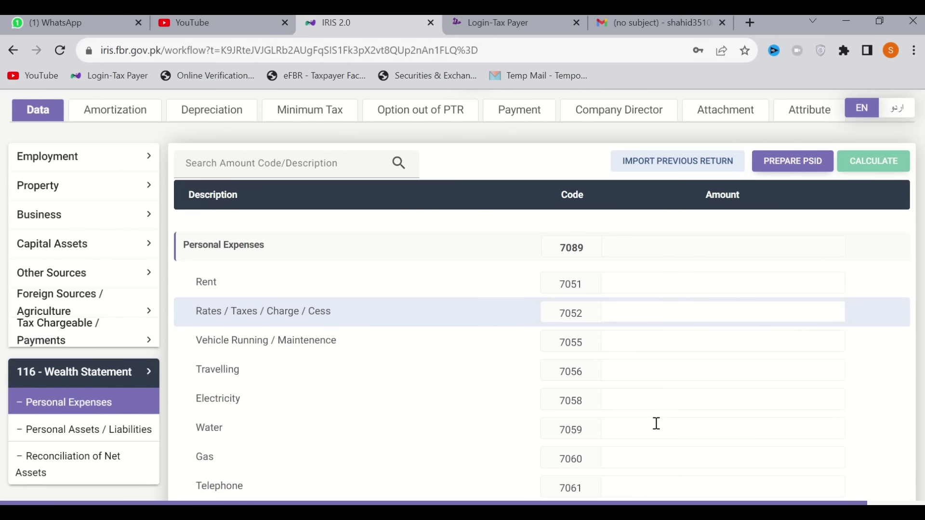
{"action": "scroll", "coordinate": [656, 423], "scroll_direction": "down", "scroll_amount": 5}
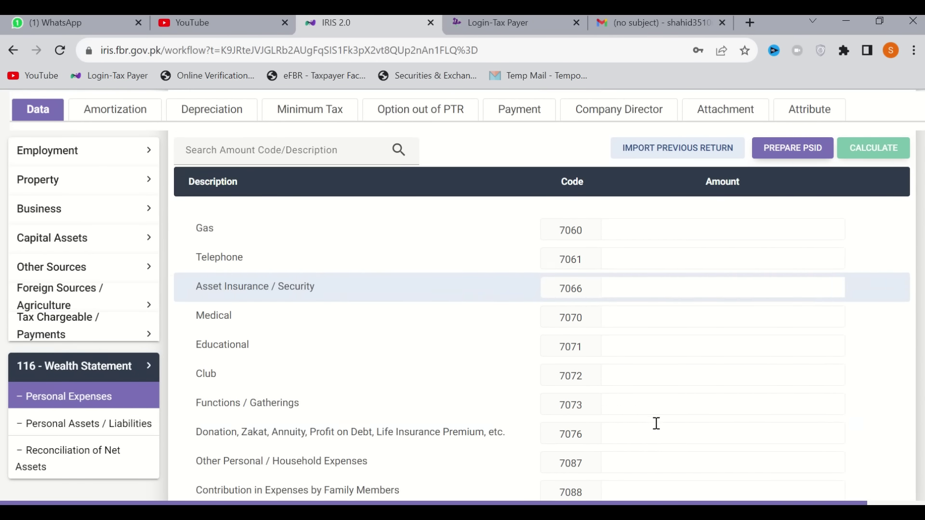
{"action": "scroll", "coordinate": [656, 423], "scroll_direction": "down", "scroll_amount": 2}
{"action": "scroll", "coordinate": [655, 423], "scroll_direction": "up", "scroll_amount": 6}
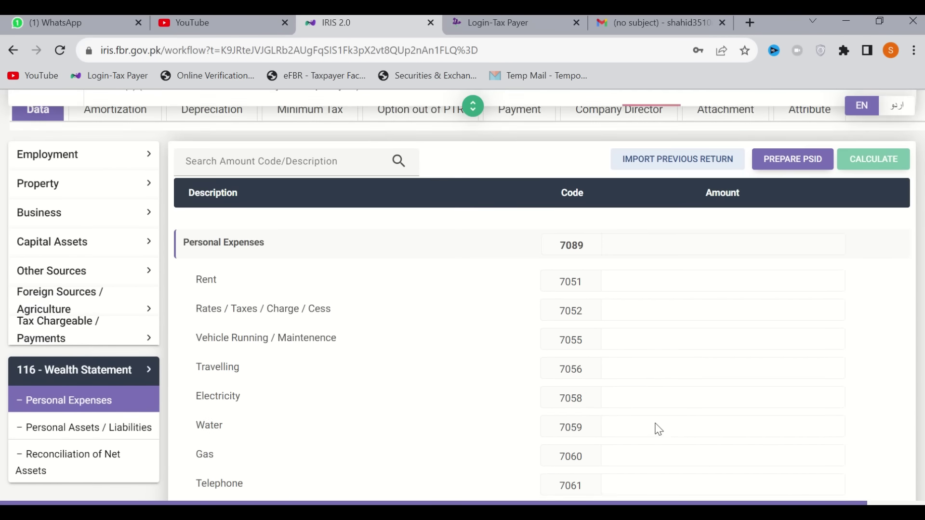
{"action": "scroll", "coordinate": [659, 428], "scroll_direction": "up", "scroll_amount": 2}
{"action": "left_click", "coordinate": [741, 427]}
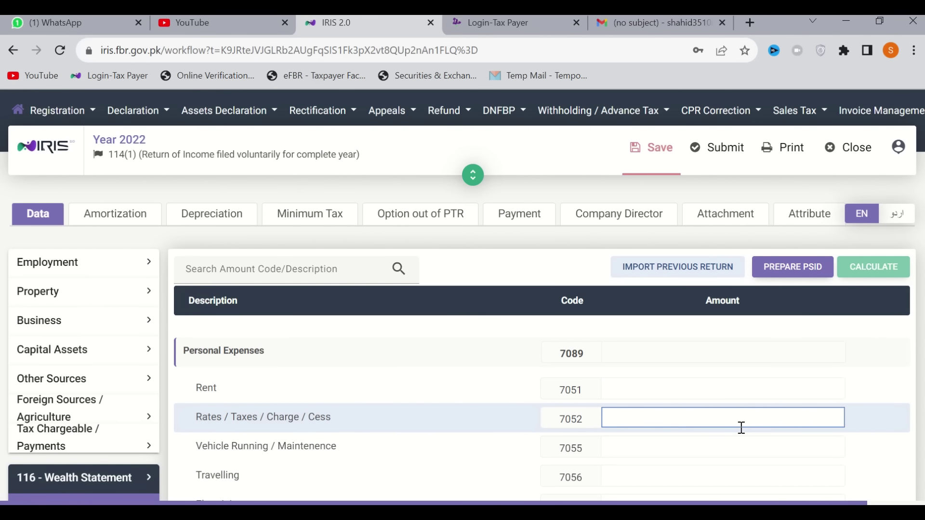
{"action": "type", "text": "0"}
{"action": "left_click", "coordinate": [865, 274]}
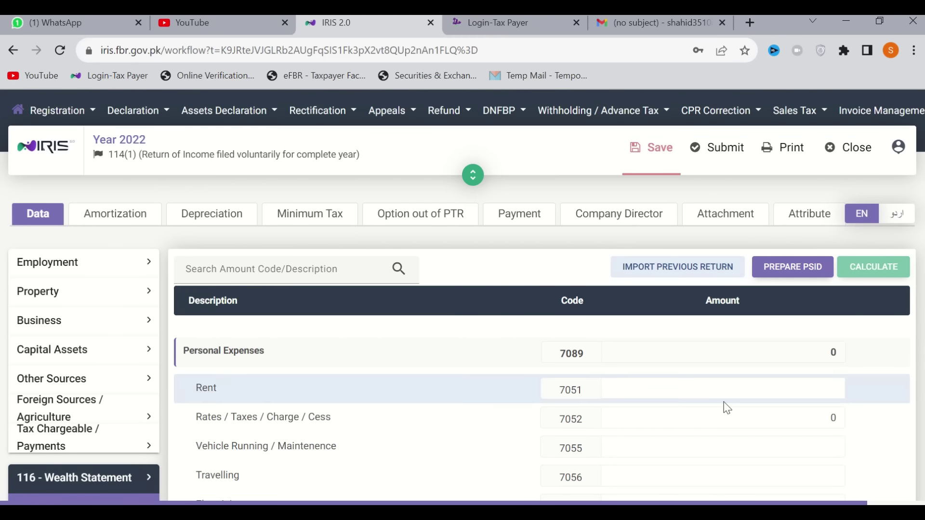
Bring up the Personal Assets / Liabilities table of the wealth statement
{"action": "scroll", "coordinate": [722, 406], "scroll_direction": "down", "scroll_amount": 3}
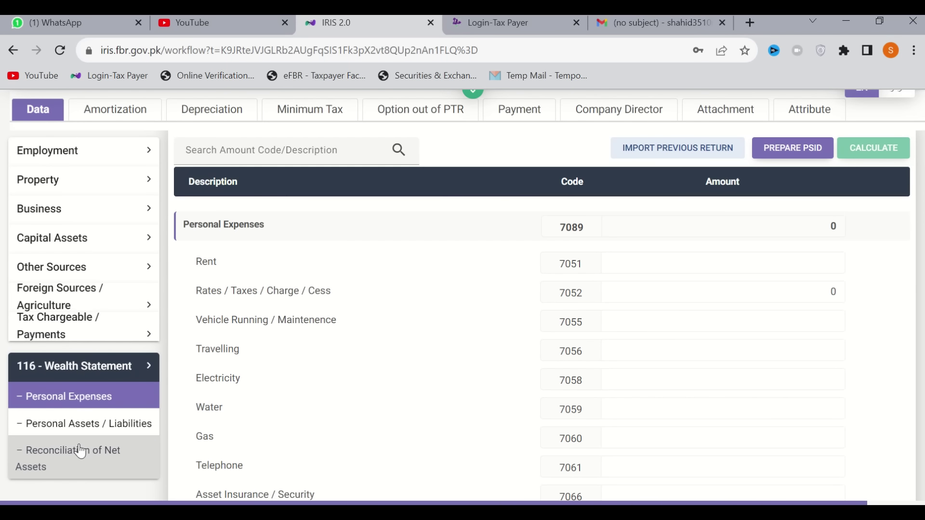
{"action": "left_click", "coordinate": [86, 432]}
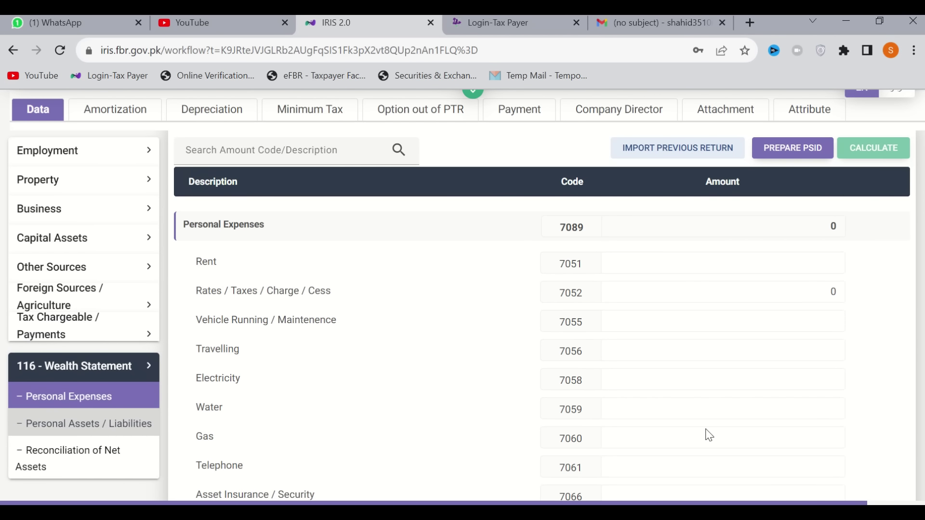
{"action": "scroll", "coordinate": [751, 429], "scroll_direction": "down", "scroll_amount": 5}
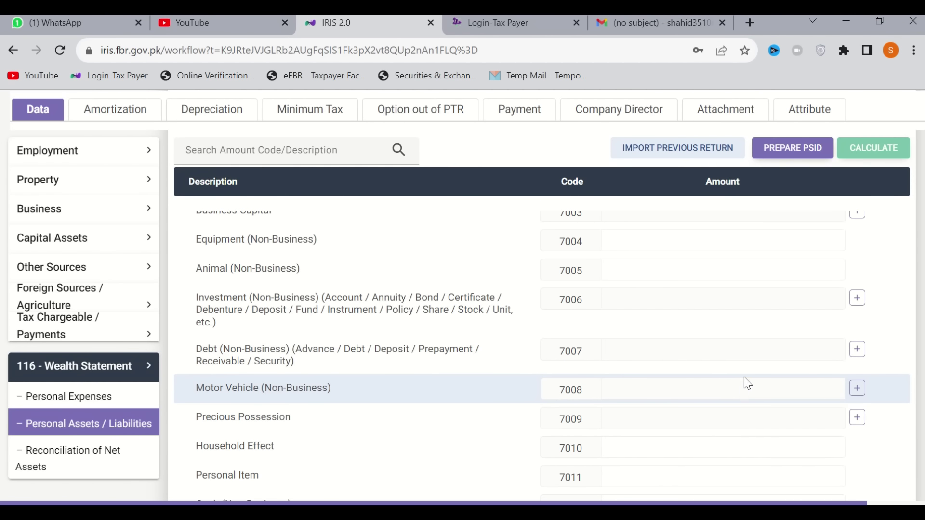
Enter 0 for Animal (Non-Business) assets (7005) and recalculate the asset totals
{"action": "left_click", "coordinate": [764, 271]}
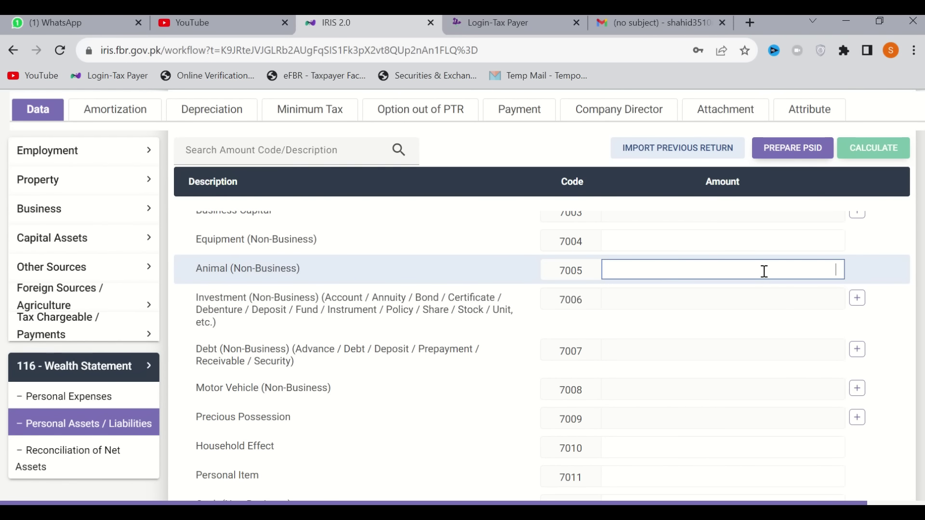
{"action": "type", "text": "0"}
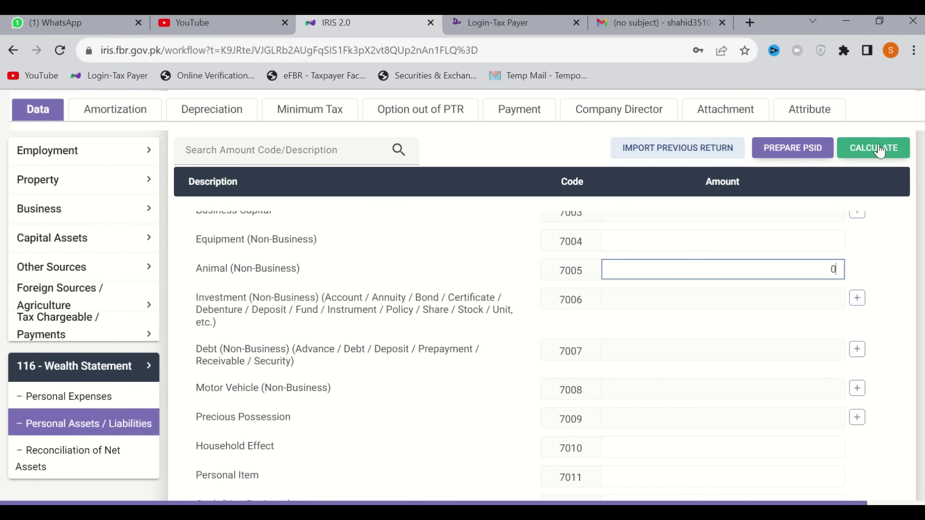
{"action": "left_click", "coordinate": [879, 153]}
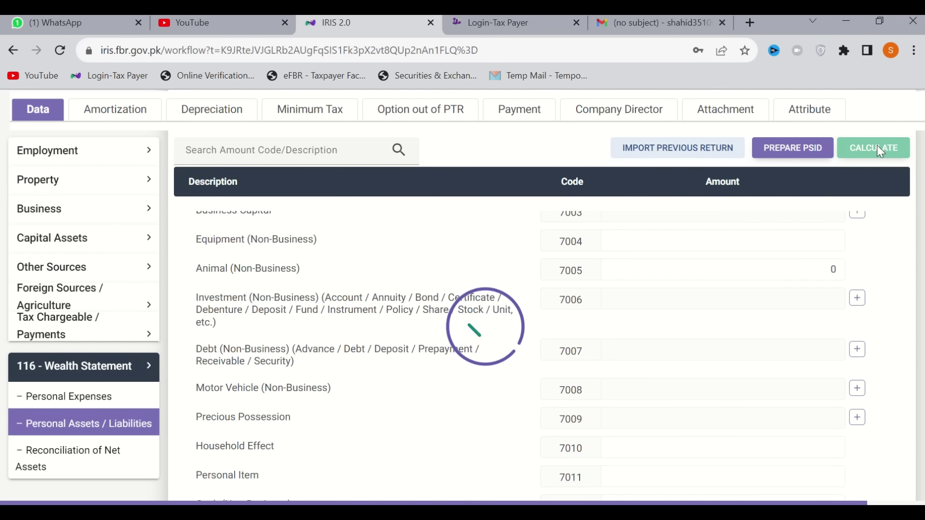
Bring up the Reconciliation of Net Assets table
{"action": "scroll", "coordinate": [761, 372], "scroll_direction": "down", "scroll_amount": 5}
{"action": "scroll", "coordinate": [763, 374], "scroll_direction": "down", "scroll_amount": 1}
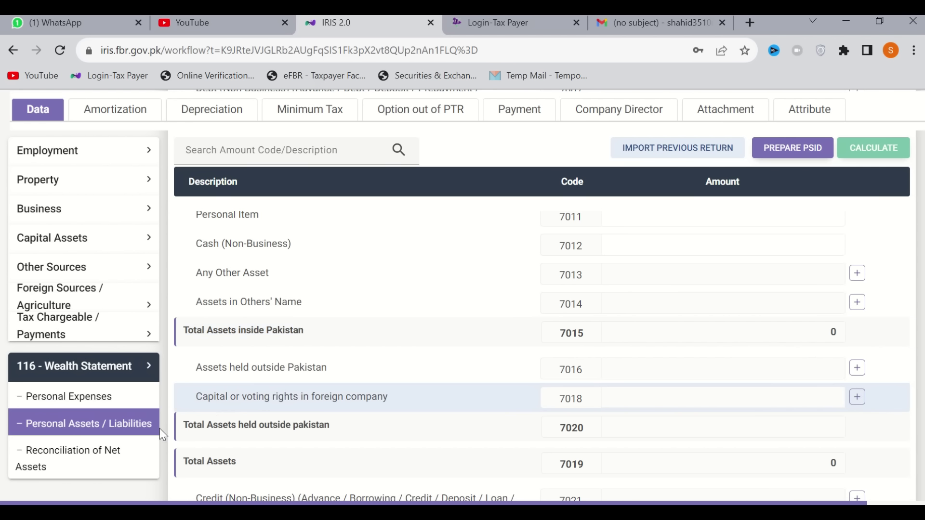
{"action": "left_click", "coordinate": [65, 456]}
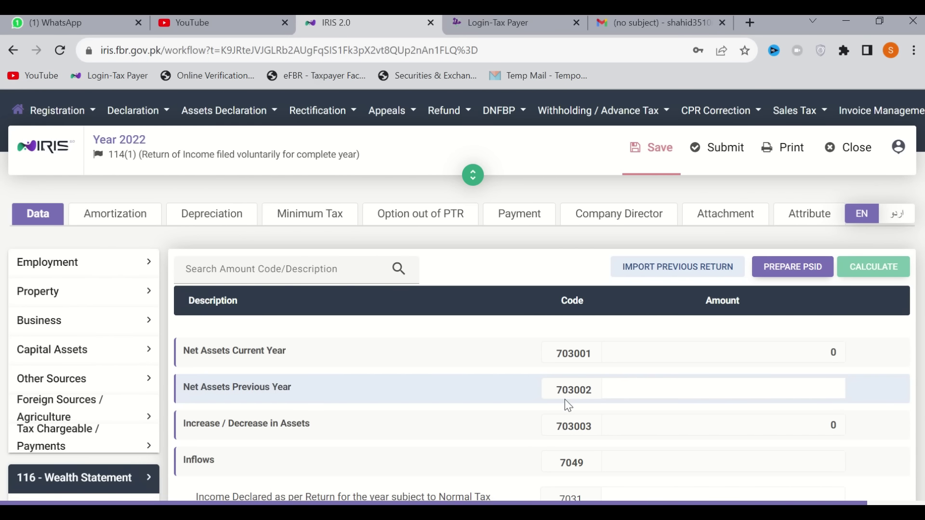
Enter 0 for Net Assets Previous Year (703002) and recalculate, leaving all net assets at 0
{"action": "left_click", "coordinate": [792, 387]}
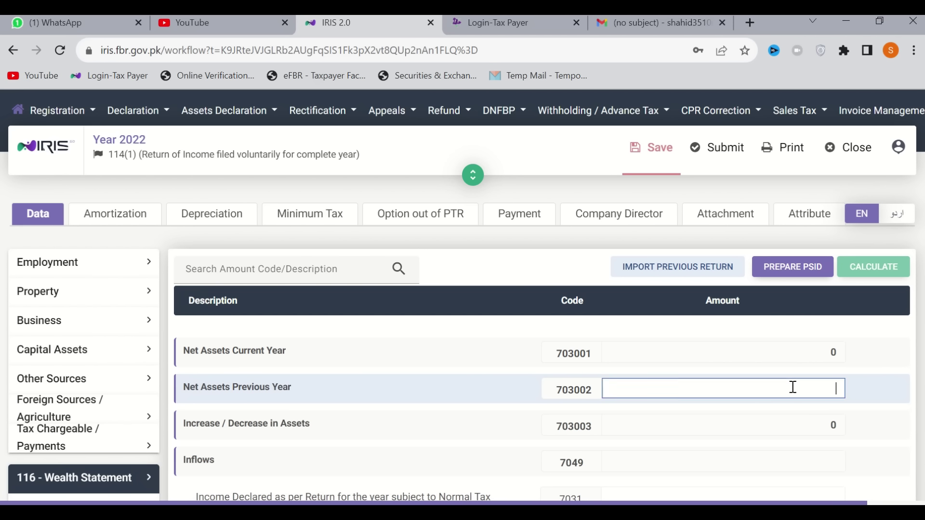
{"action": "type", "text": "0"}
{"action": "left_click", "coordinate": [878, 268]}
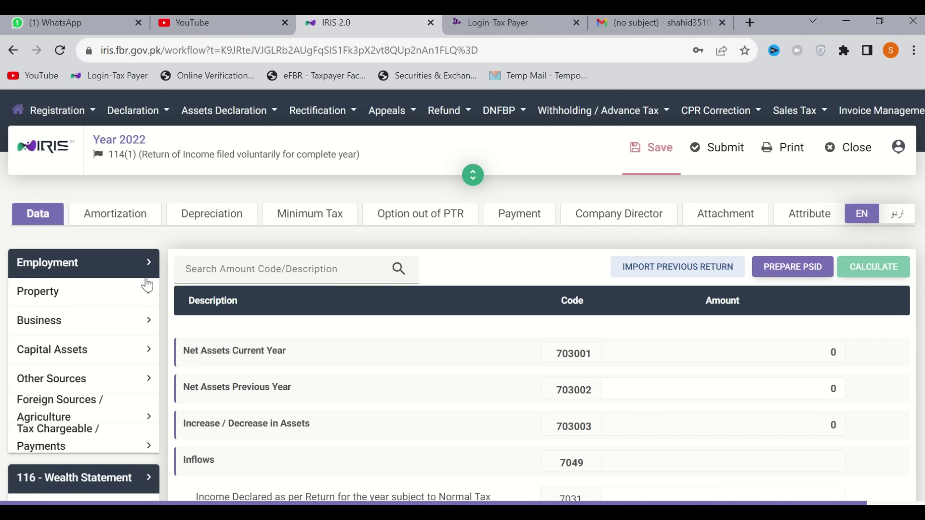
Enter 480000 as Pay, Wages or Other Remuneration (1009) under Employment Salary and recalculate
{"action": "left_click", "coordinate": [76, 272]}
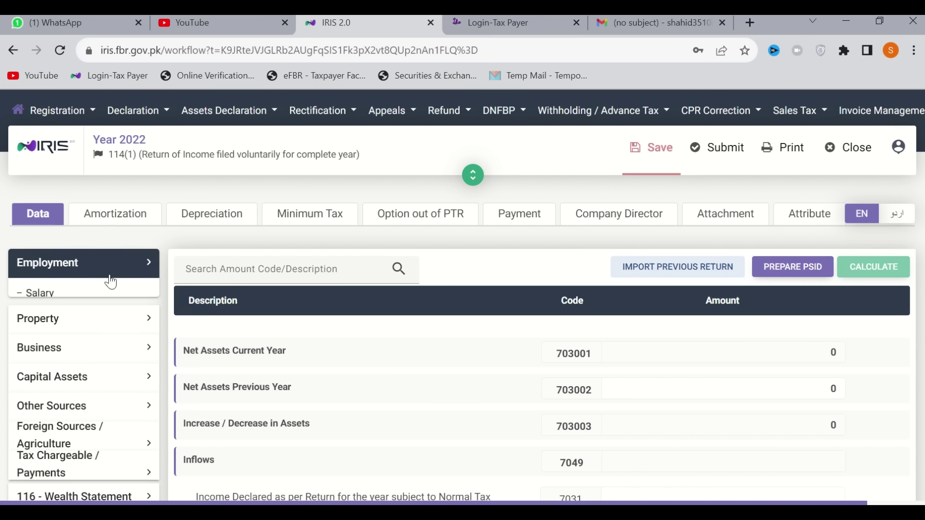
{"action": "left_click", "coordinate": [74, 299]}
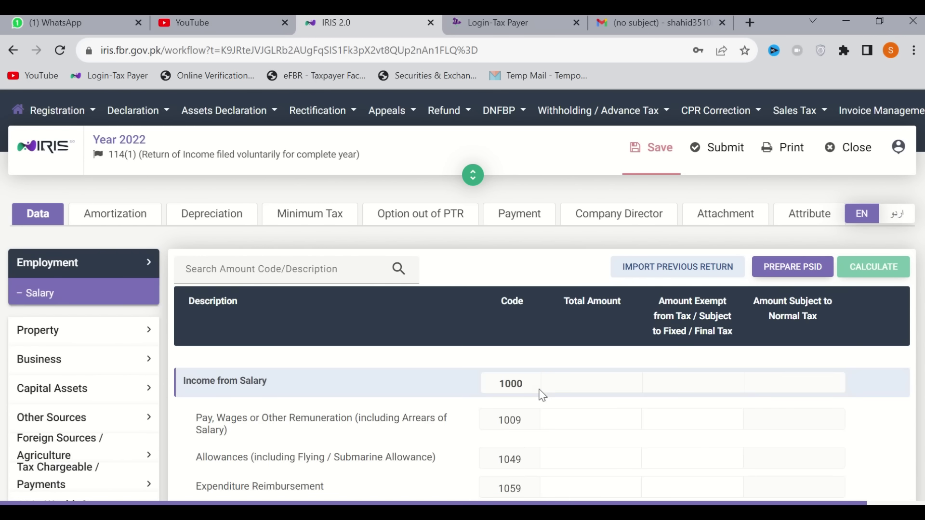
{"action": "scroll", "coordinate": [667, 441], "scroll_direction": "down", "scroll_amount": 1}
{"action": "scroll", "coordinate": [667, 442], "scroll_direction": "down", "scroll_amount": 2}
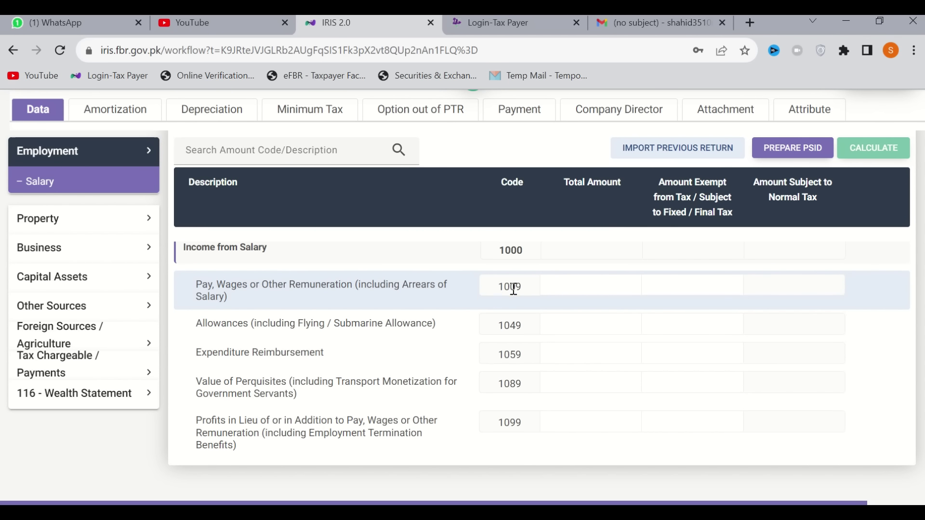
{"action": "left_click", "coordinate": [570, 288]}
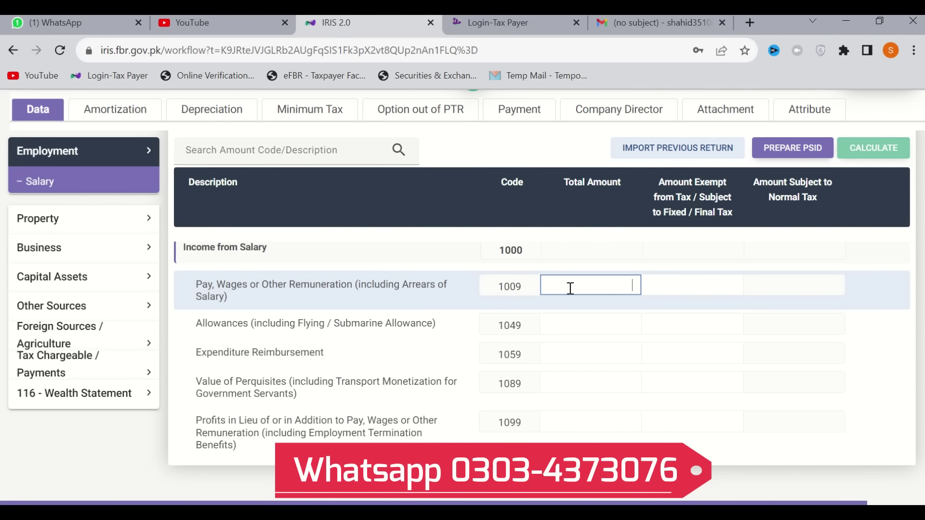
{"action": "type", "text": "480000"}
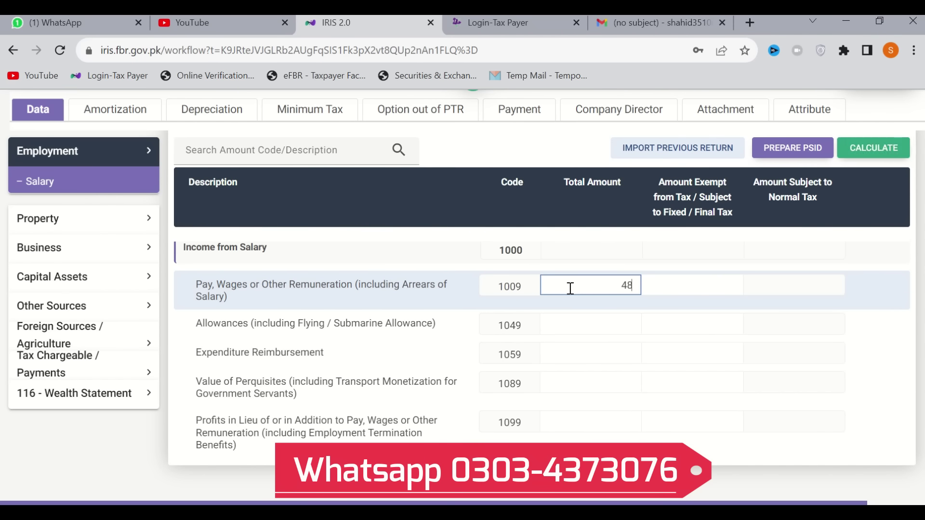
{"action": "left_click", "coordinate": [876, 153]}
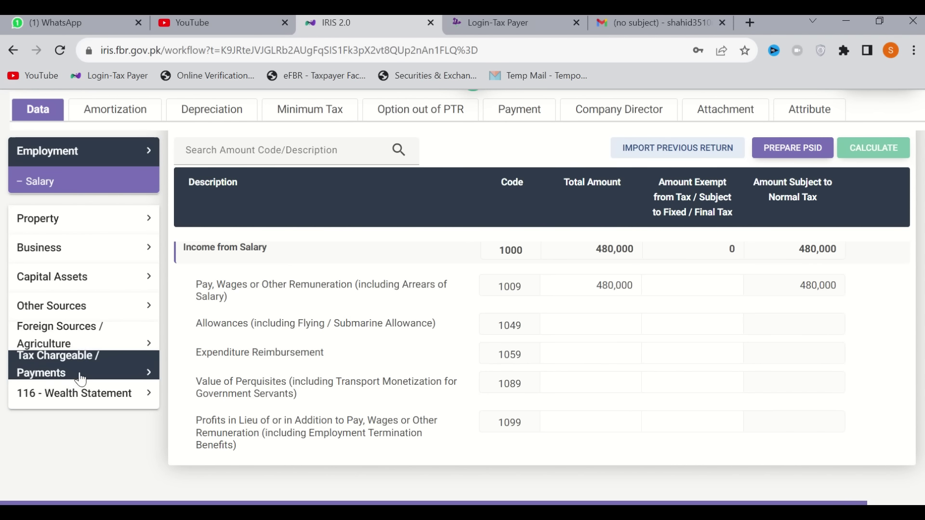
Open Computations under Tax Chargeable / Payments and scroll through its tax rows
{"action": "left_click", "coordinate": [81, 371]}
{"action": "scroll", "coordinate": [83, 355], "scroll_direction": "down", "scroll_amount": 3}
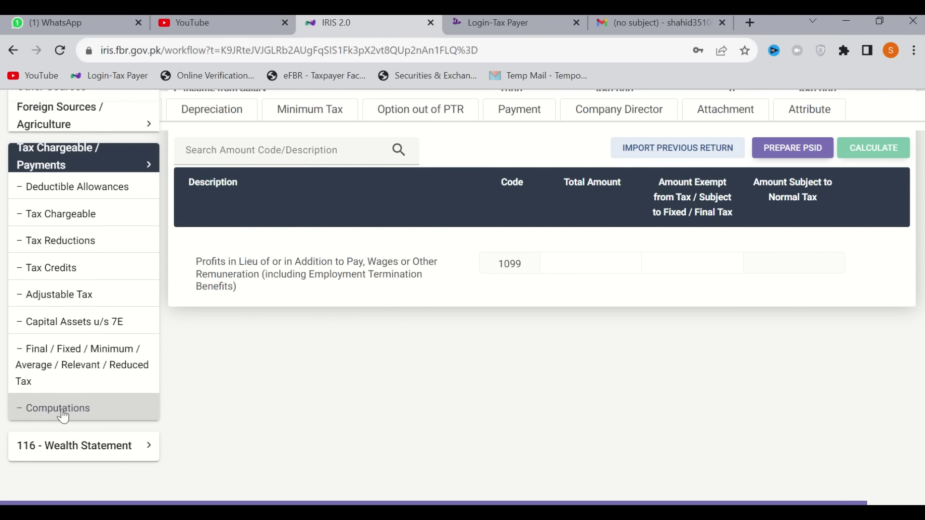
{"action": "left_click", "coordinate": [63, 417]}
{"action": "scroll", "coordinate": [708, 444], "scroll_direction": "down", "scroll_amount": 10}
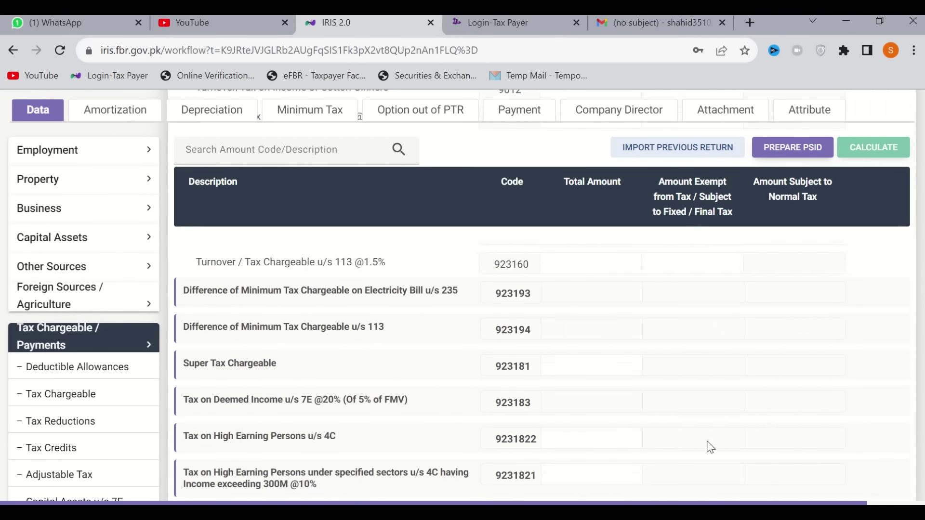
{"action": "scroll", "coordinate": [708, 443], "scroll_direction": "down", "scroll_amount": 10}
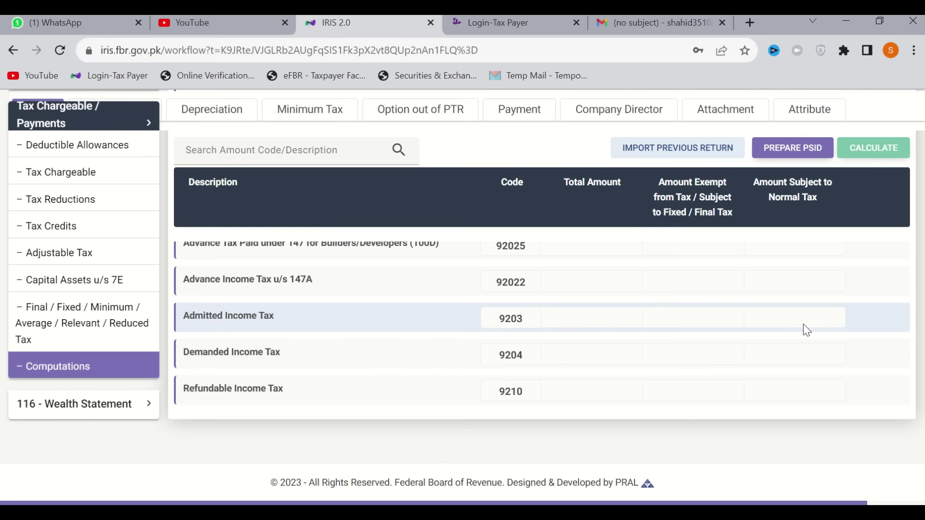
{"action": "scroll", "coordinate": [806, 330], "scroll_direction": "up", "scroll_amount": 1}
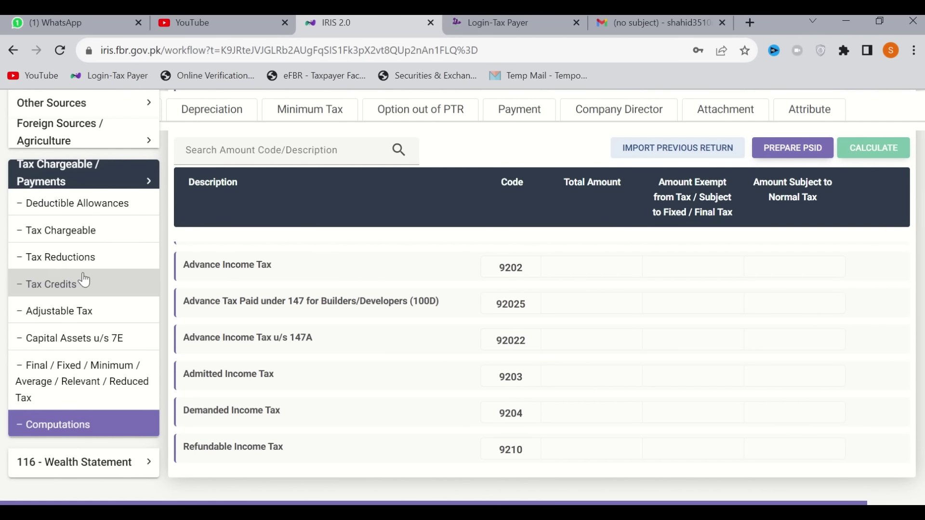
{"action": "scroll", "coordinate": [79, 274], "scroll_direction": "up", "scroll_amount": 3}
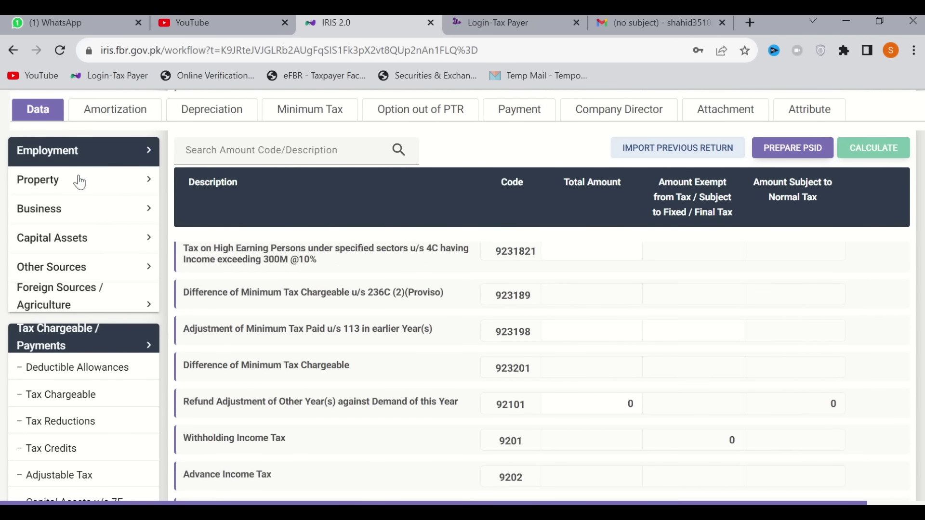
{"action": "left_click", "coordinate": [74, 151]}
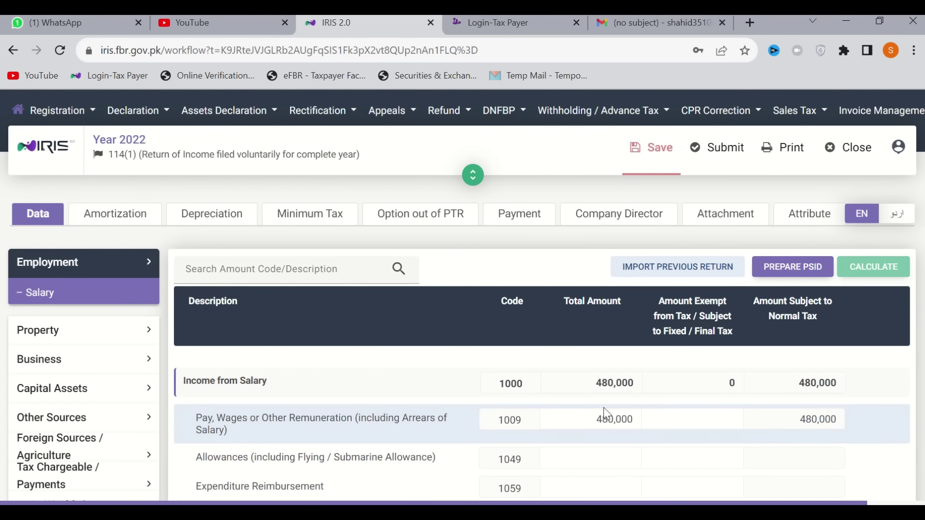
Change the Pay, Wages salary to 690,000 and recalculate the salary totals
{"action": "left_click", "coordinate": [605, 420]}
{"action": "type", "text": "68000"}
{"action": "key", "text": "BackSpace"}
{"action": "key", "text": "BackSpace"}
{"action": "key", "text": "BackSpace"}
{"action": "key", "text": "BackSpace"}
{"action": "key", "text": "BackSpace"}
{"action": "key", "text": "BackSpace"}
{"action": "key", "text": "BackSpace"}
{"action": "key", "text": "BackSpace"}
{"action": "key", "text": "BackSpace"}
{"action": "key", "text": "BackSpace"}
{"action": "key", "text": "BackSpace"}
{"action": "type", "text": "690,000"}
{"action": "left_click", "coordinate": [866, 273]}
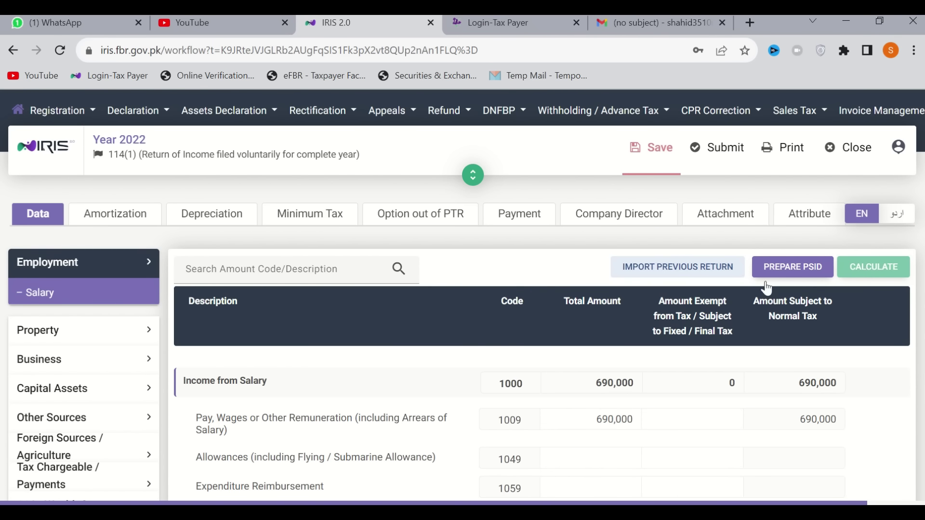
Open Computations under Tax Chargeable / Payments to show Admitted Income Tax (9203) at 4,500
{"action": "scroll", "coordinate": [16, 407], "scroll_direction": "down", "scroll_amount": 4}
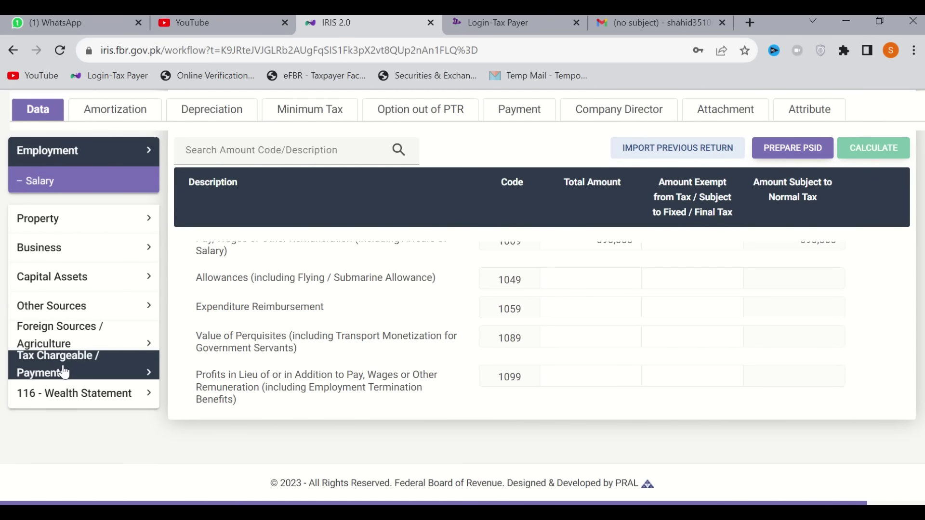
{"action": "left_click", "coordinate": [60, 372]}
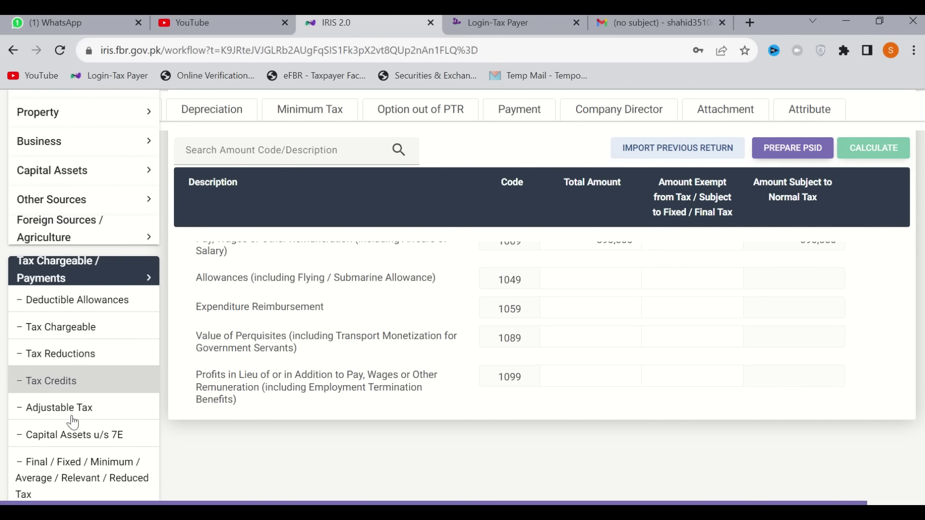
{"action": "scroll", "coordinate": [76, 458], "scroll_direction": "down", "scroll_amount": 2}
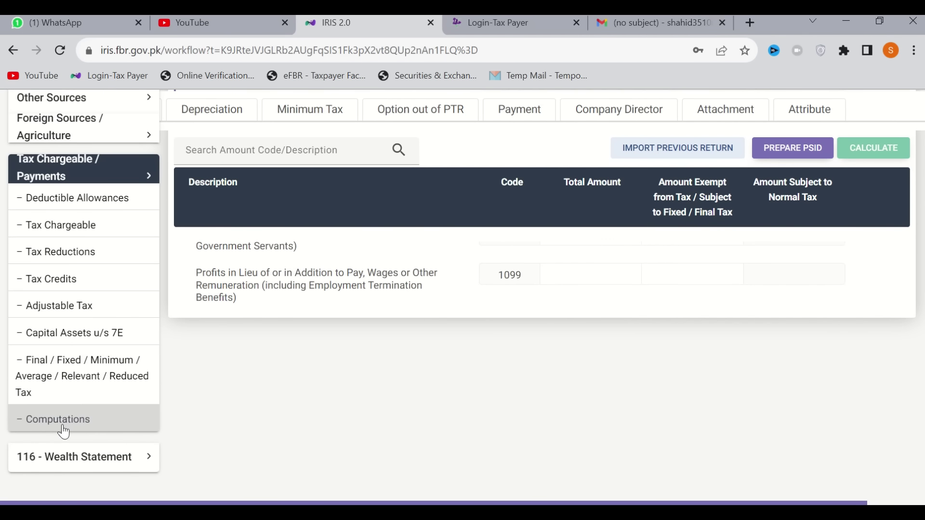
{"action": "left_click", "coordinate": [64, 430]}
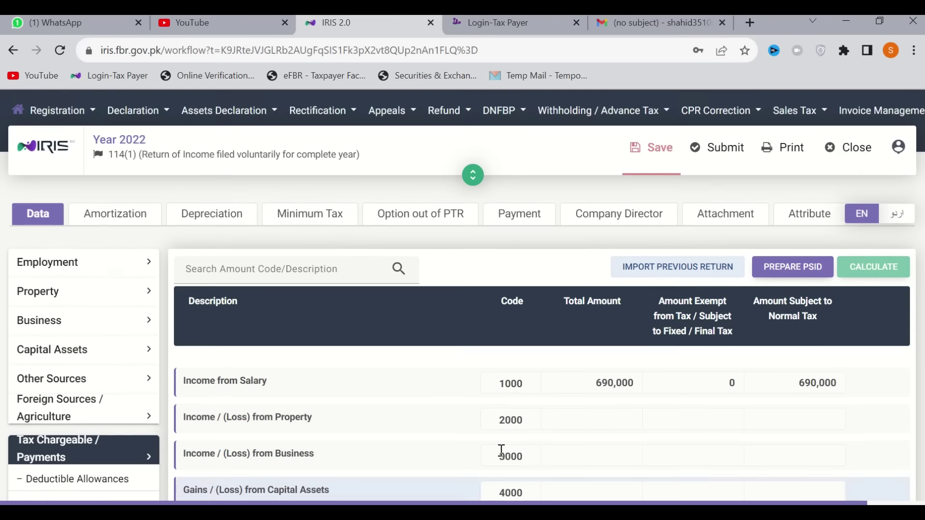
{"action": "scroll", "coordinate": [500, 450], "scroll_direction": "down", "scroll_amount": 10}
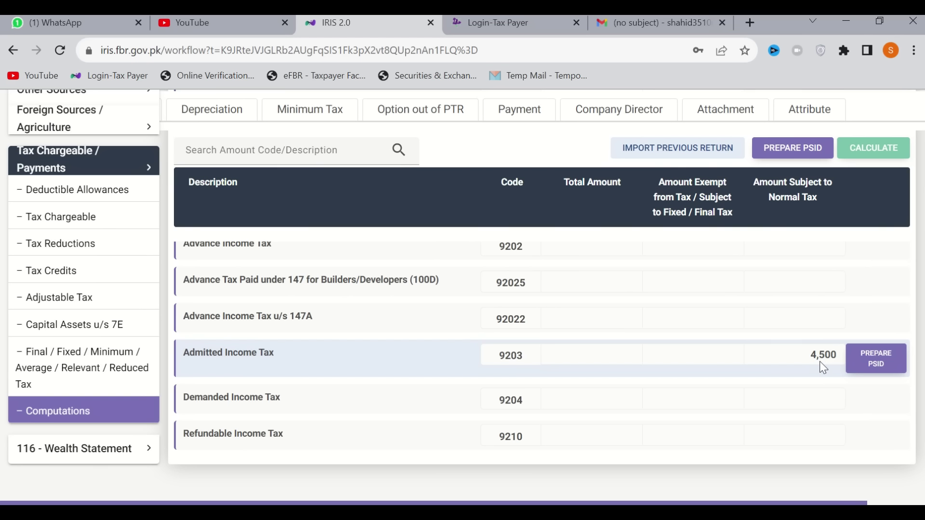
Save the return's data after the PREPARE PSID save warning, then return to Admitted Income Tax
{"action": "left_click", "coordinate": [882, 365]}
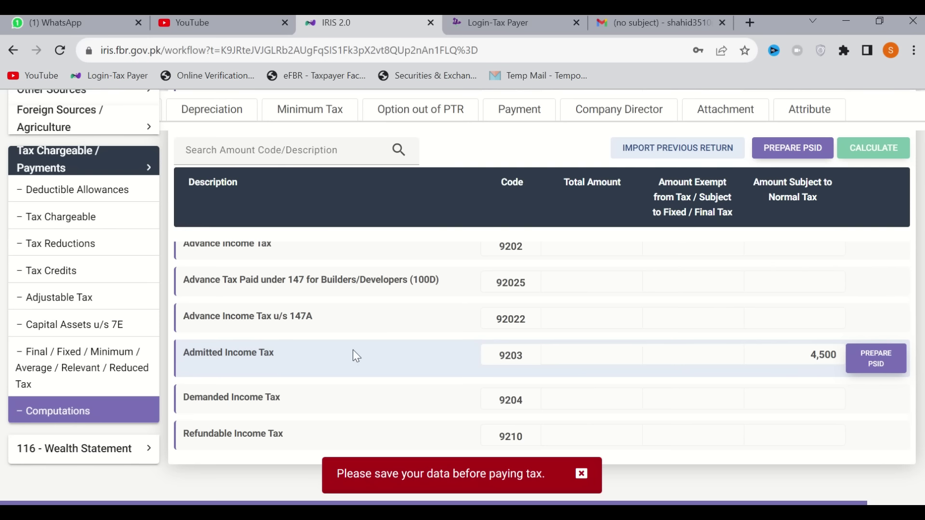
{"action": "scroll", "coordinate": [245, 212], "scroll_direction": "up", "scroll_amount": 4}
{"action": "scroll", "coordinate": [163, 151], "scroll_direction": "up", "scroll_amount": 10}
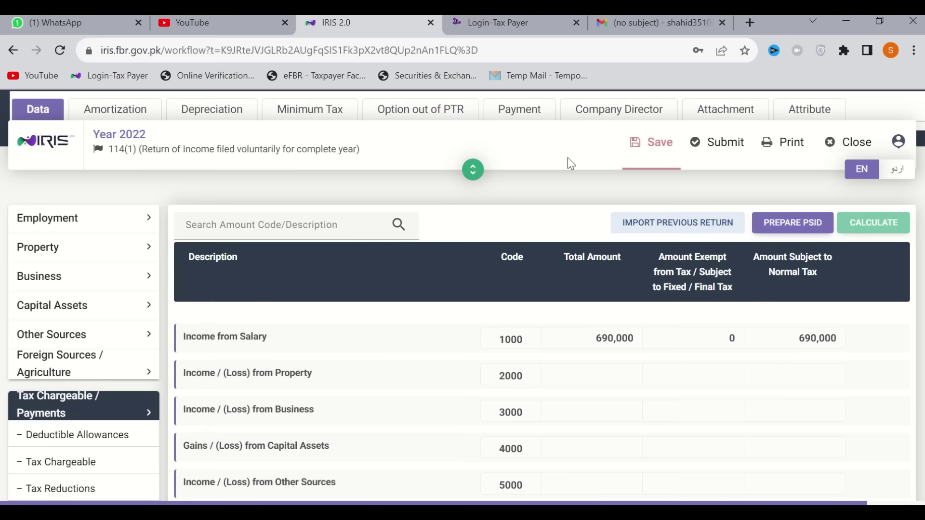
{"action": "scroll", "coordinate": [567, 157], "scroll_direction": "up", "scroll_amount": 2}
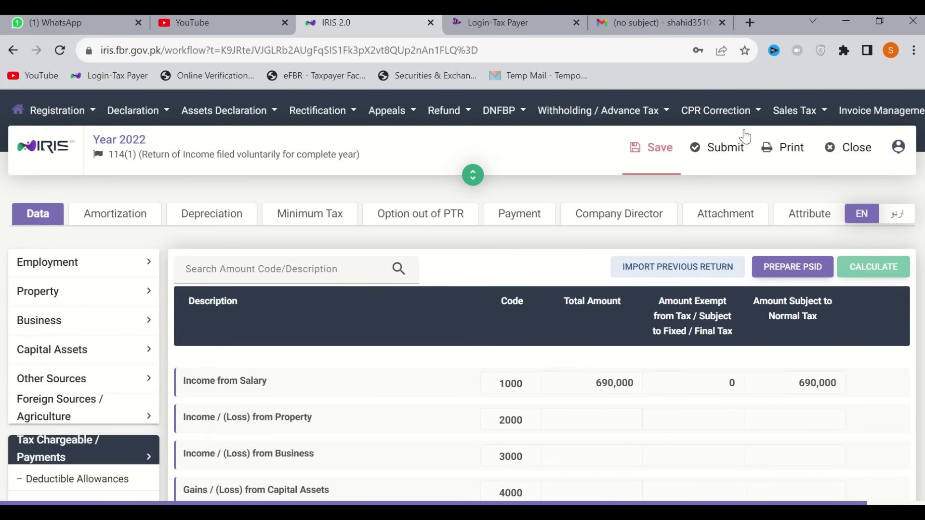
{"action": "left_click", "coordinate": [656, 155]}
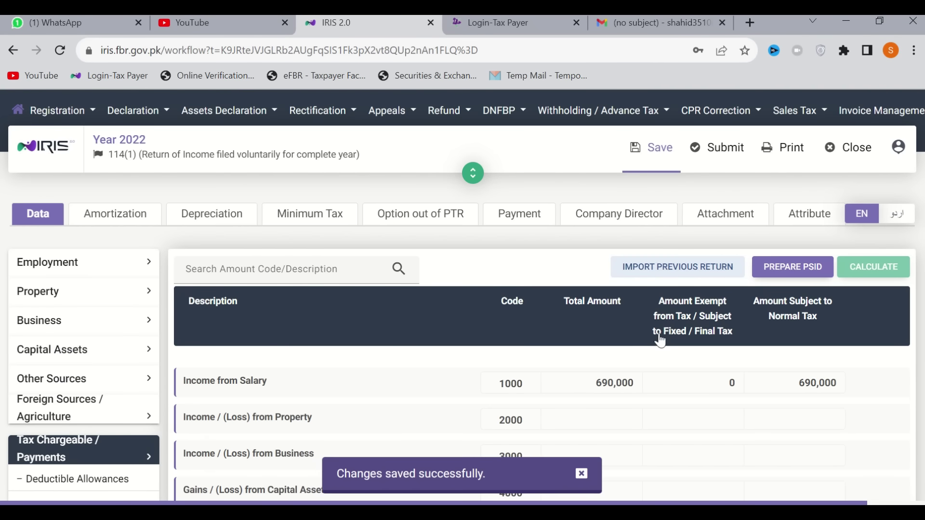
{"action": "scroll", "coordinate": [839, 404], "scroll_direction": "down", "scroll_amount": 10}
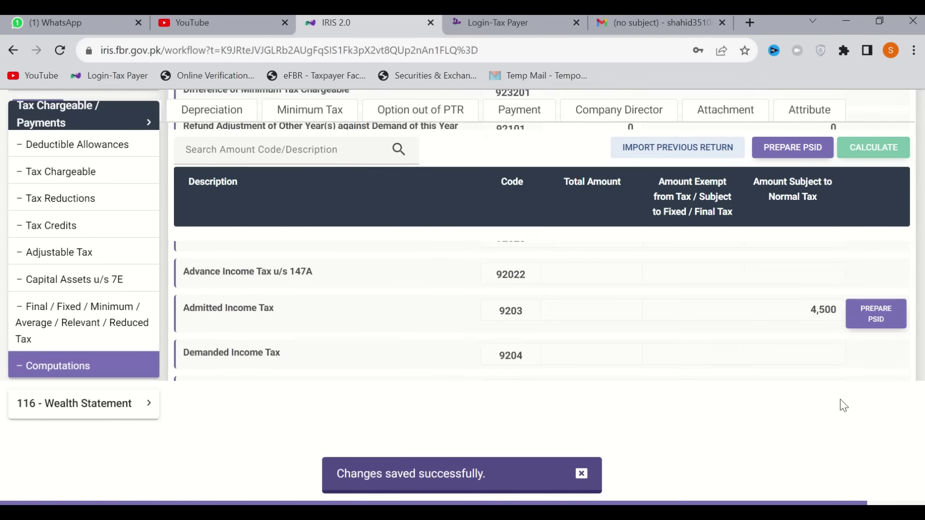
{"action": "scroll", "coordinate": [843, 405], "scroll_direction": "down", "scroll_amount": 5}
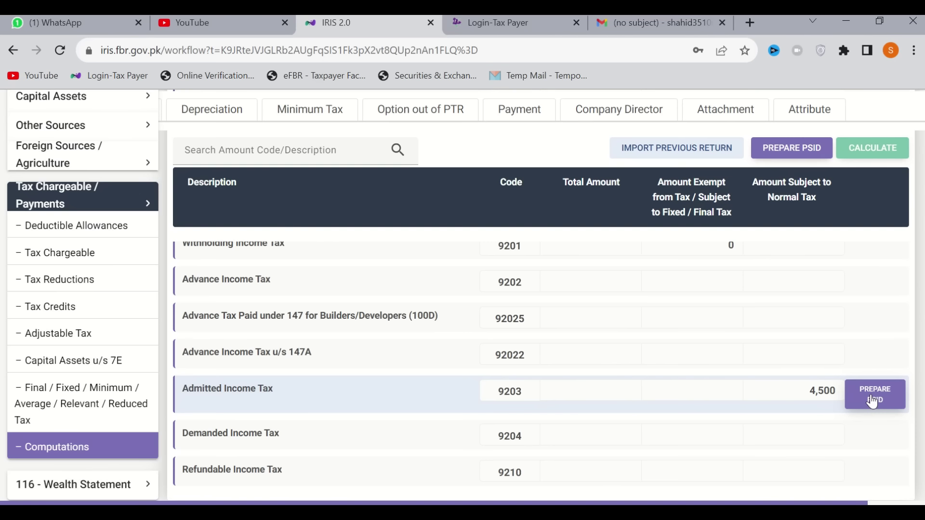
Start a PSID for the 4,500 Admitted Income Tax and generate it
{"action": "left_click", "coordinate": [873, 400]}
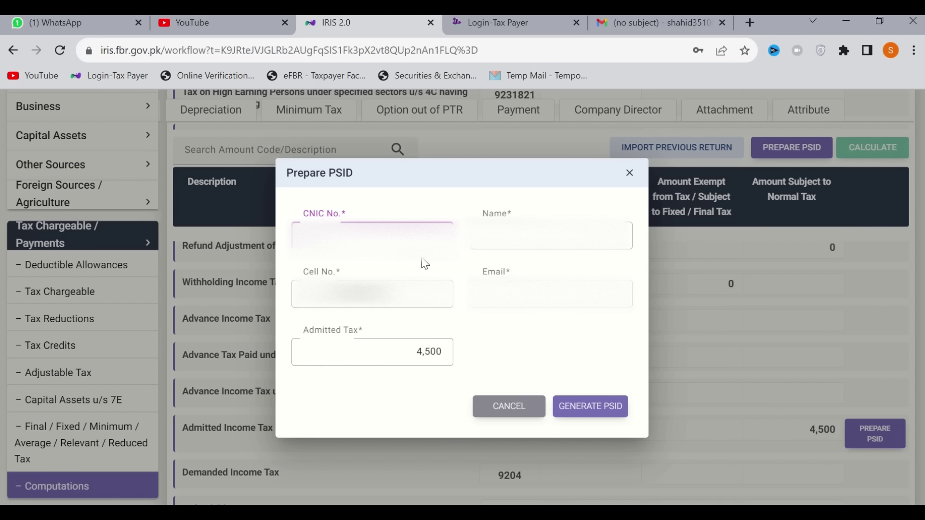
{"action": "left_click", "coordinate": [591, 409]}
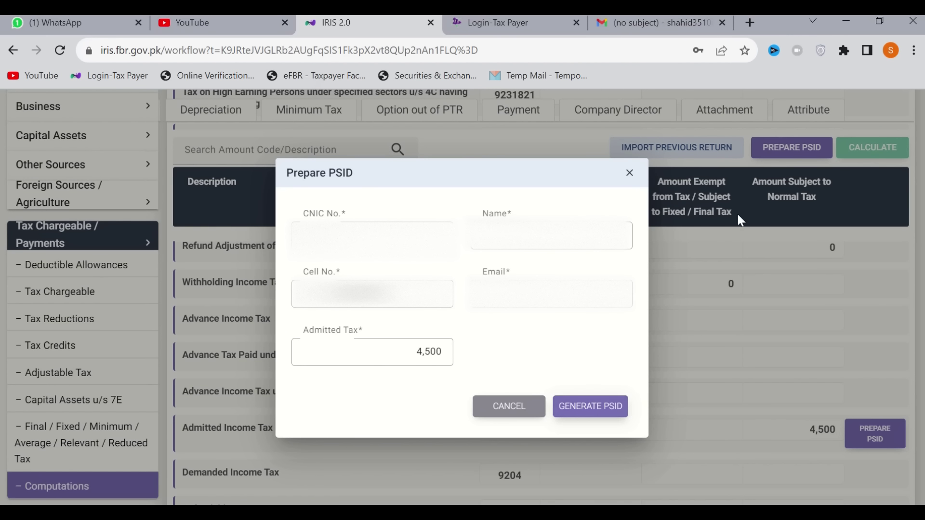
Open the eFBR portal's Income Tax e-Payments page in a new tab, then close that tab
{"action": "left_click", "coordinate": [750, 23]}
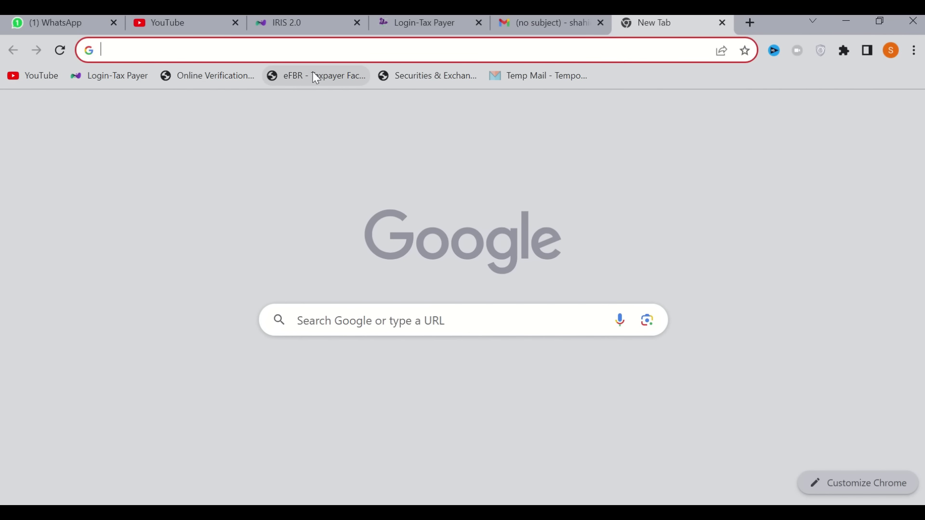
{"action": "left_click", "coordinate": [316, 77]}
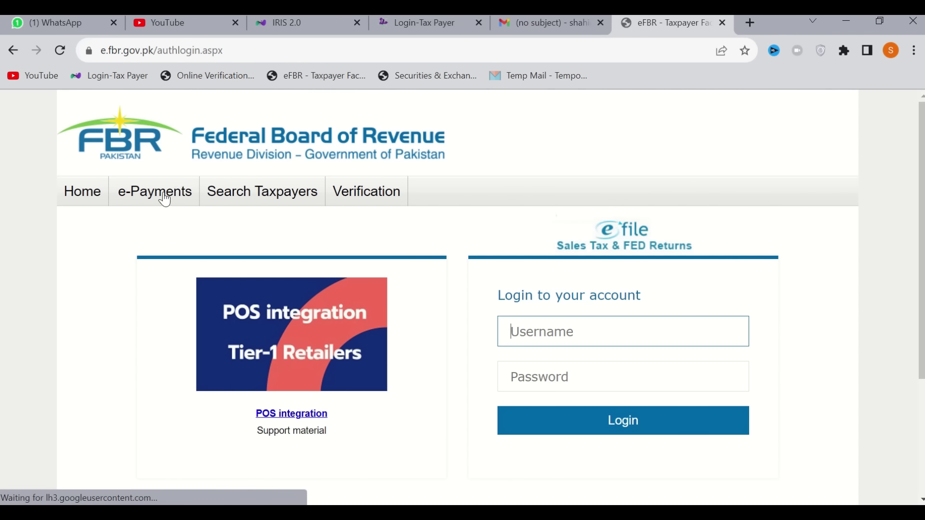
{"action": "mouse_move", "coordinate": [165, 200]}
{"action": "left_click", "coordinate": [139, 278]}
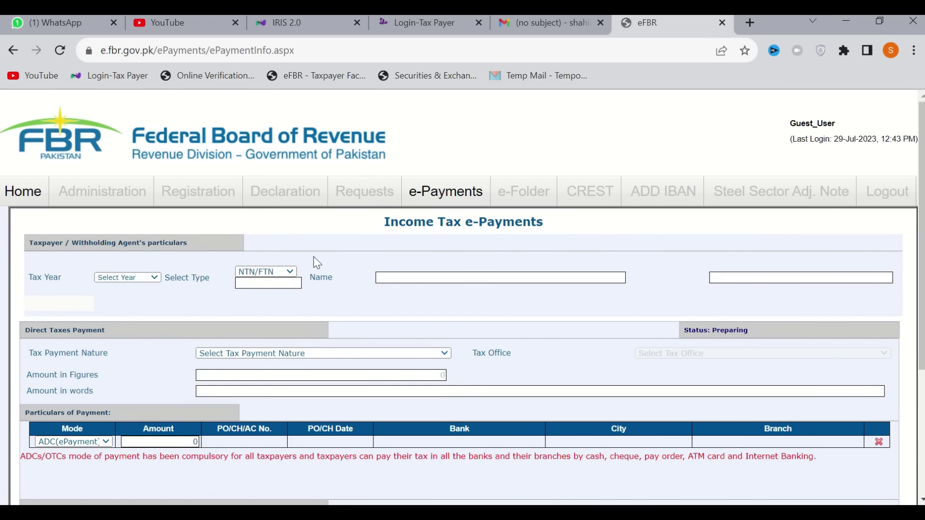
{"action": "left_click", "coordinate": [727, 27]}
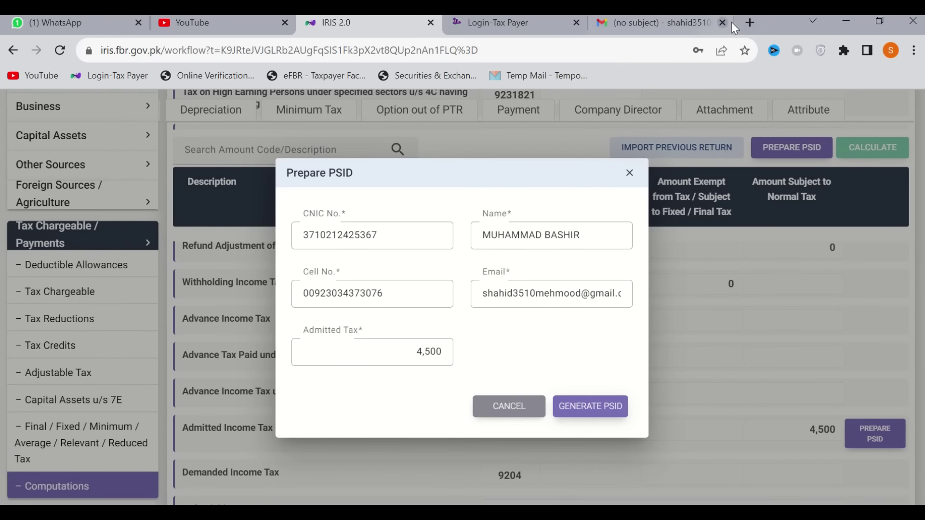
Load the eFBR portal (E.FBR) in a new tab and open the Income Tax e-Payments form
{"action": "left_click", "coordinate": [750, 23]}
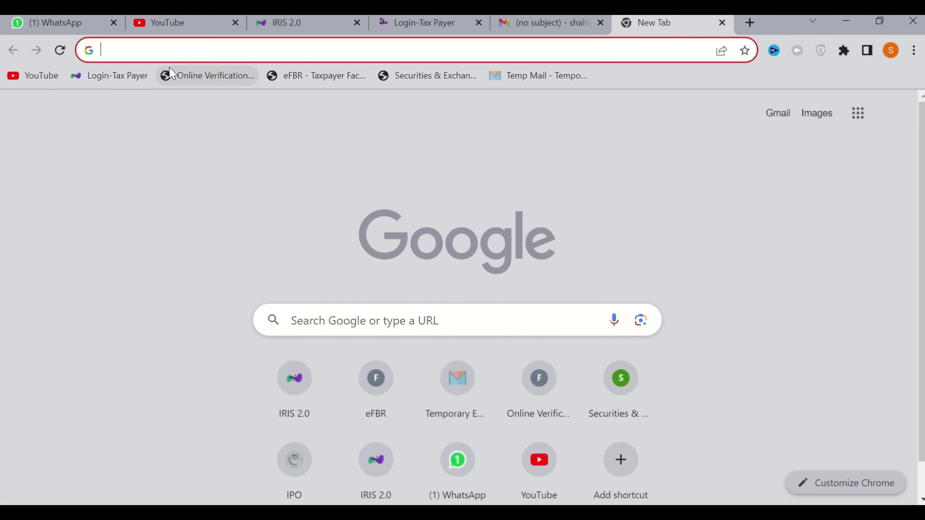
{"action": "type", "text": "E.FBR"}
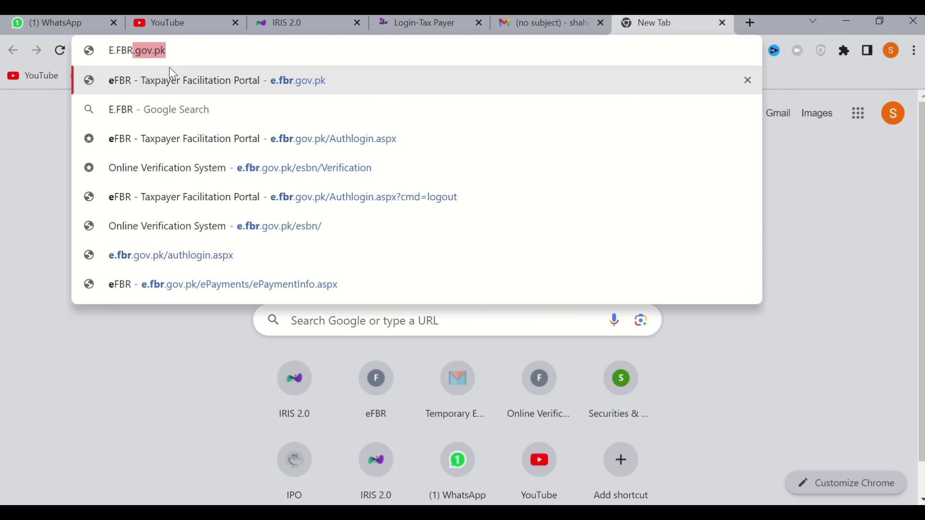
{"action": "key", "text": "Return"}
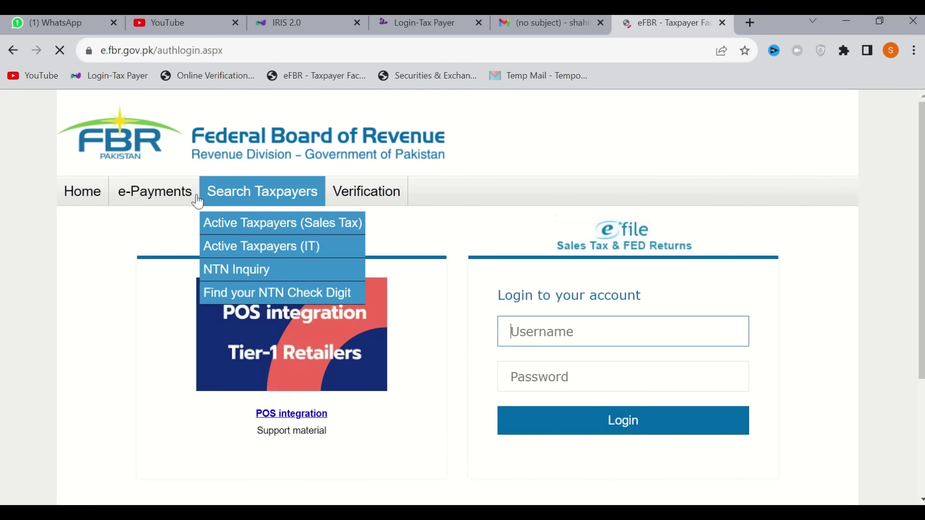
{"action": "mouse_move", "coordinate": [147, 197]}
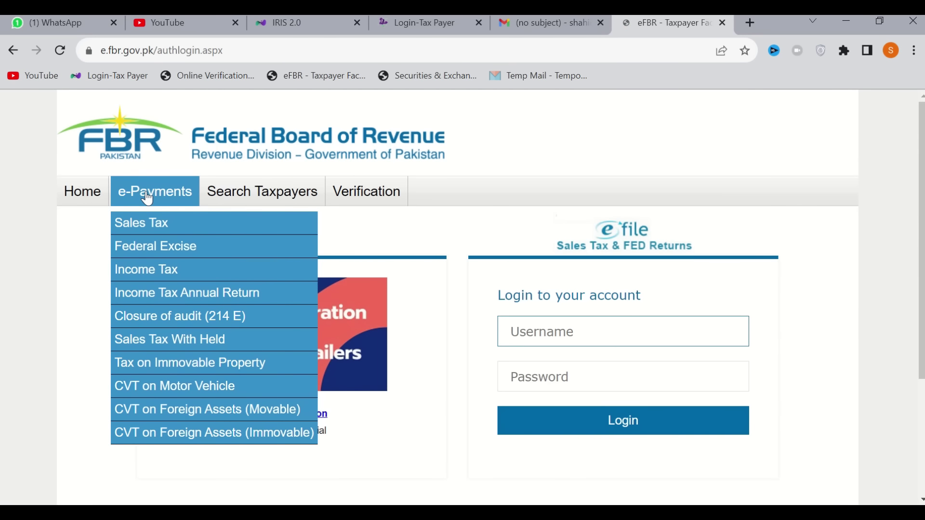
{"action": "left_click", "coordinate": [149, 270]}
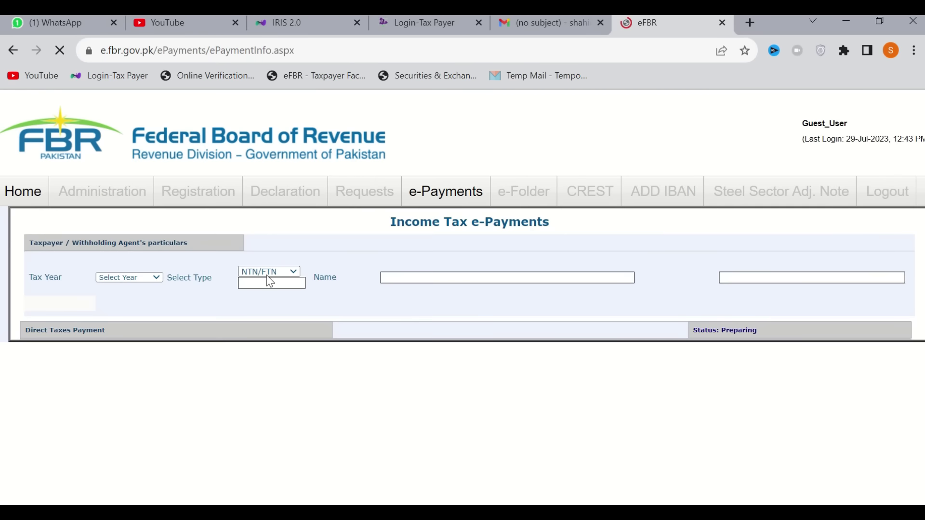
Set Select Type to CNIC and check the tax year and payment nature lists without changing them
{"action": "left_click", "coordinate": [266, 272]}
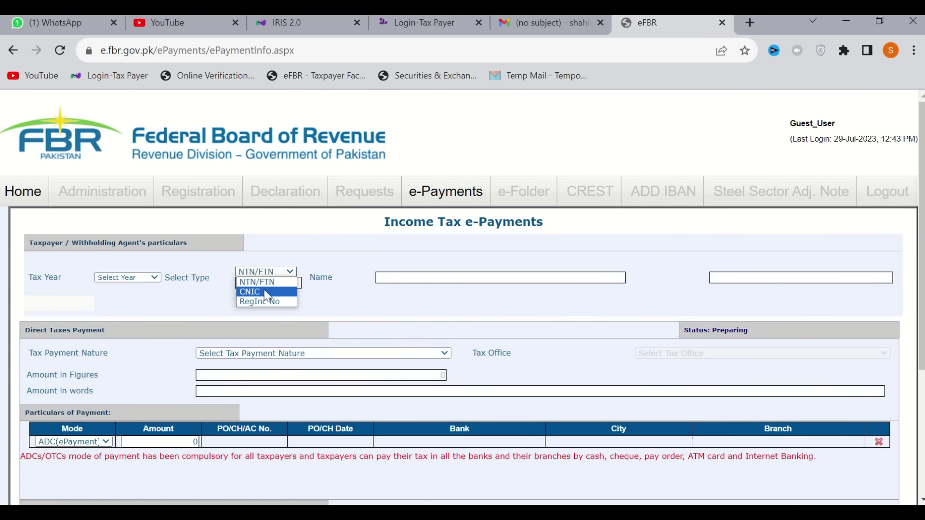
{"action": "left_click", "coordinate": [268, 292]}
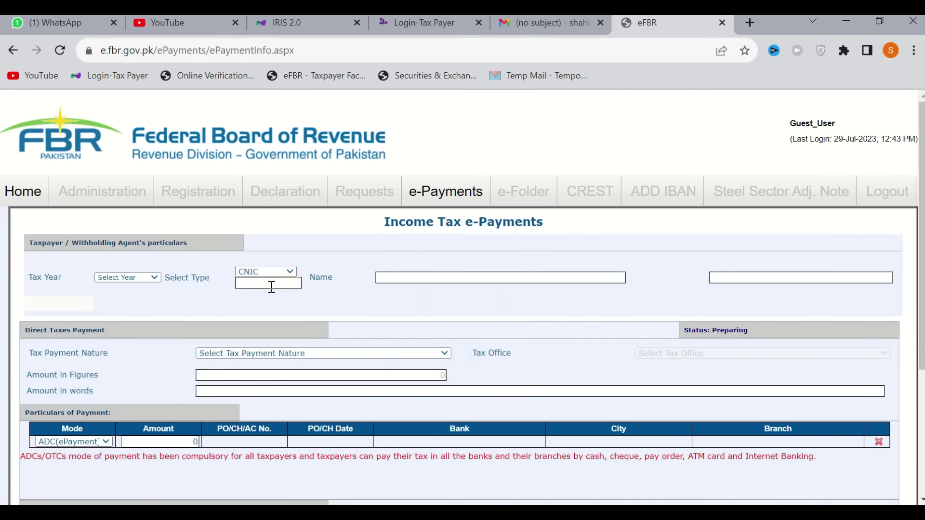
{"action": "left_click", "coordinate": [139, 279]}
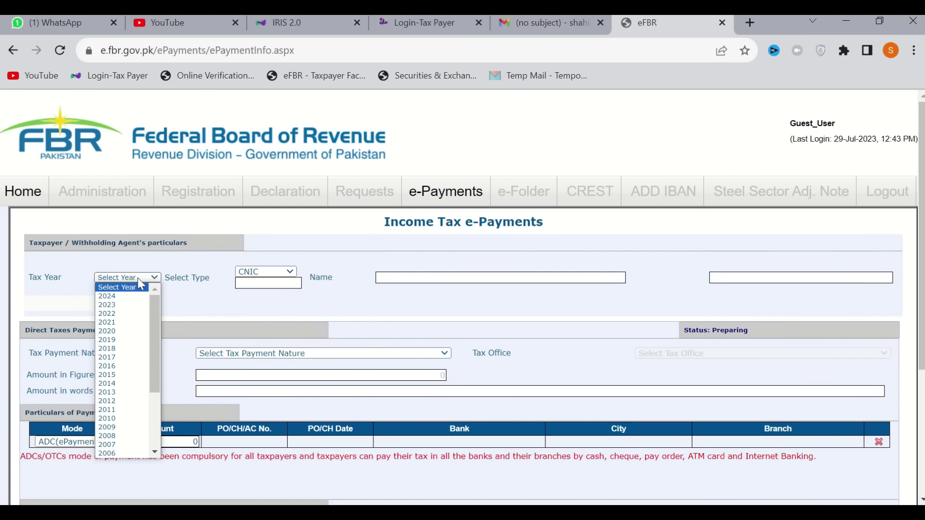
{"action": "left_click", "coordinate": [207, 314]}
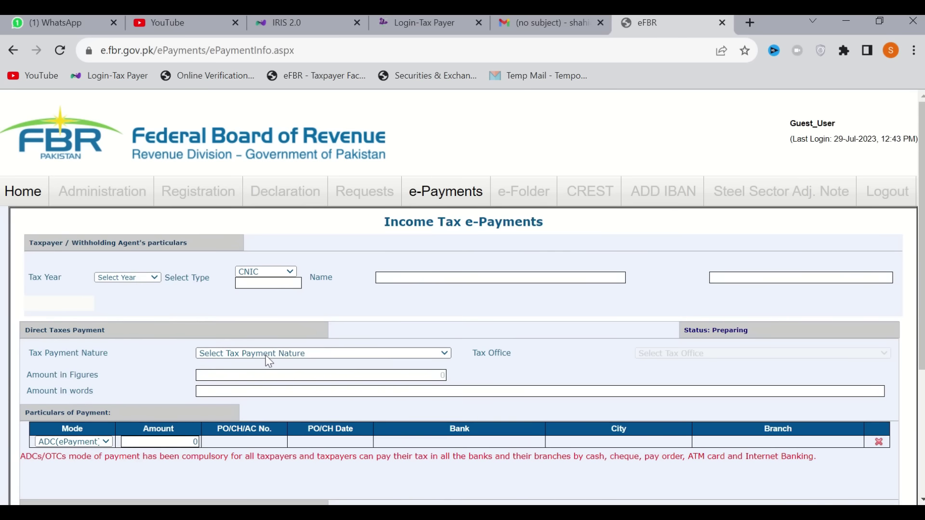
{"action": "left_click", "coordinate": [266, 357]}
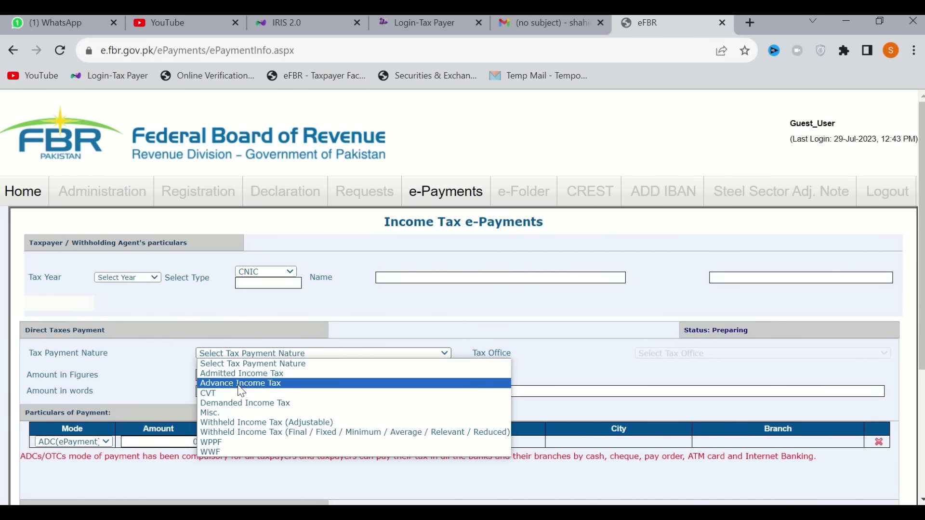
{"action": "left_click", "coordinate": [626, 368]}
{"action": "scroll", "coordinate": [368, 401], "scroll_direction": "down", "scroll_amount": 4}
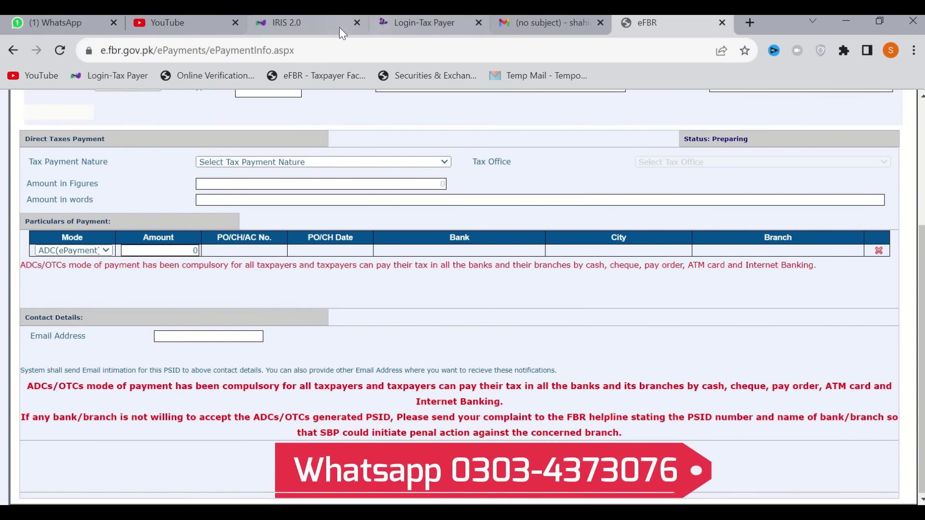
Return to the IRIS return tab and cancel the Prepare PSID form without generating a PSID
{"action": "left_click", "coordinate": [323, 27]}
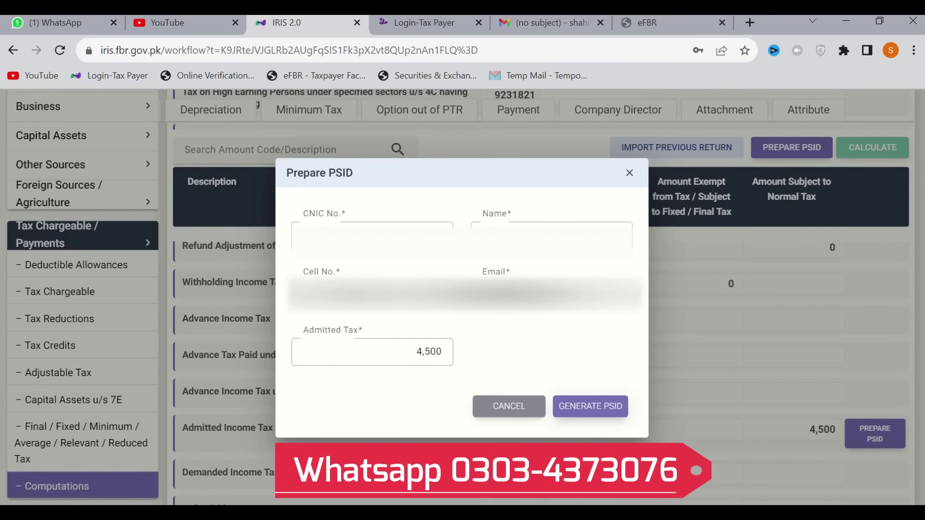
{"action": "left_click", "coordinate": [518, 407]}
{"action": "scroll", "coordinate": [626, 414], "scroll_direction": "down", "scroll_amount": 2}
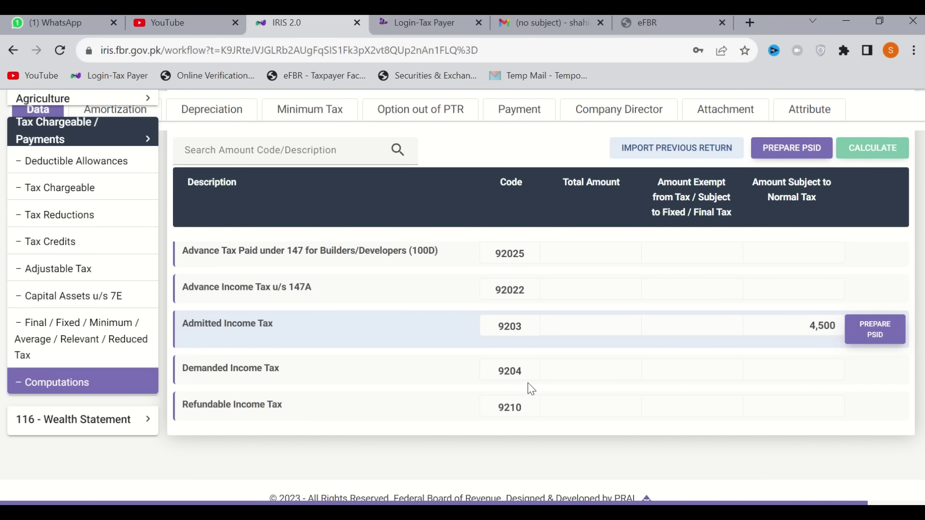
{"action": "scroll", "coordinate": [562, 378], "scroll_direction": "up", "scroll_amount": 4}
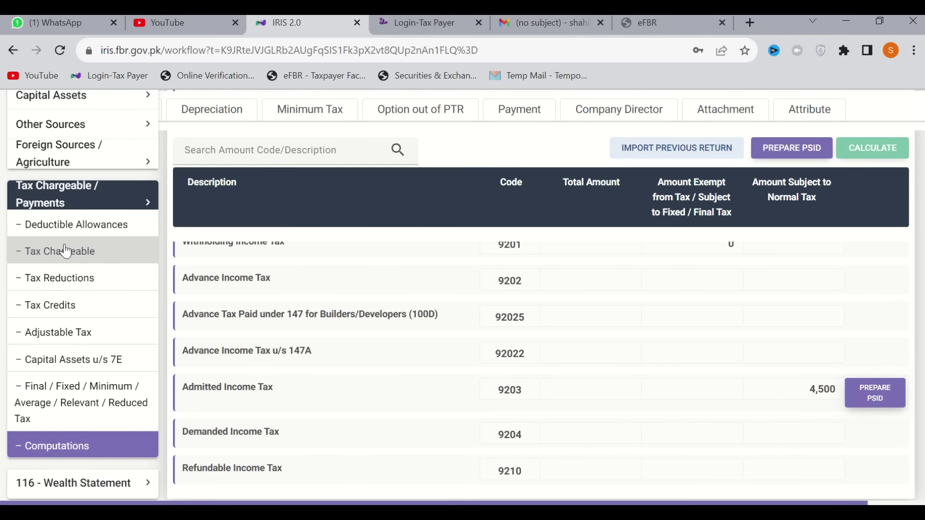
Under Employment > Salary, change Pay, Wages (1009) from 690,000 to 480,000 and recalculate
{"action": "left_click", "coordinate": [73, 153]}
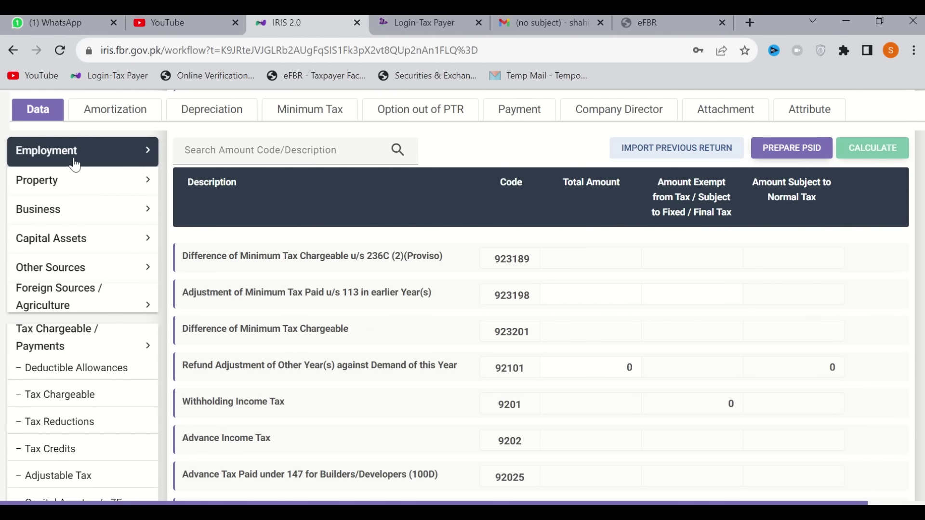
{"action": "left_click", "coordinate": [68, 185]}
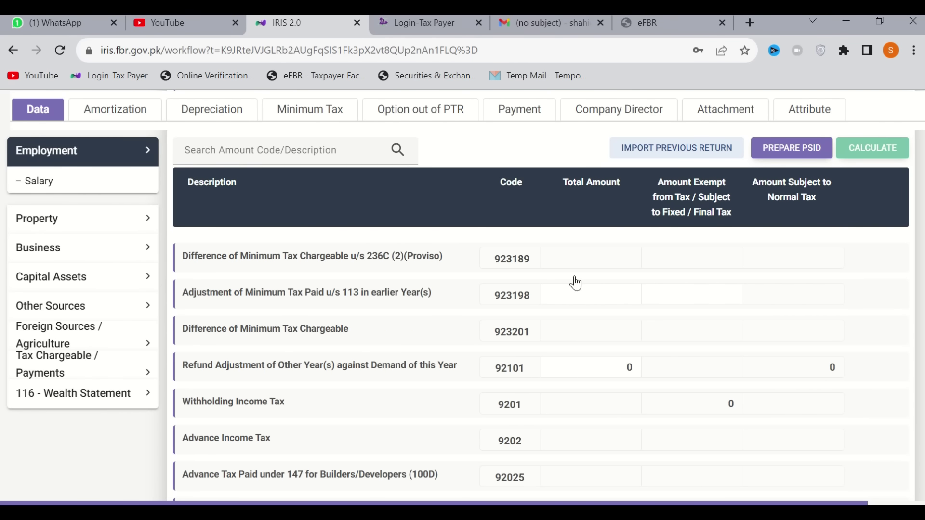
{"action": "scroll", "coordinate": [572, 290], "scroll_direction": "up", "scroll_amount": 4}
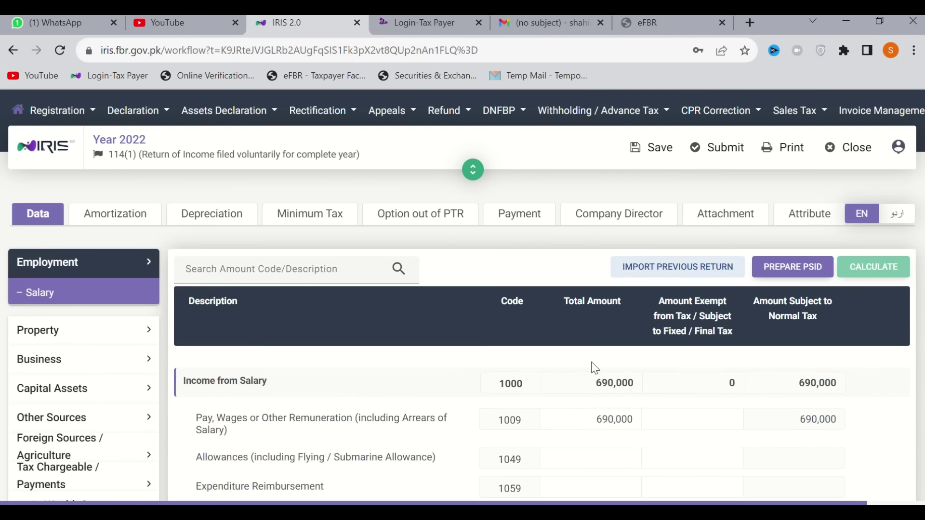
{"action": "left_click", "coordinate": [597, 418]}
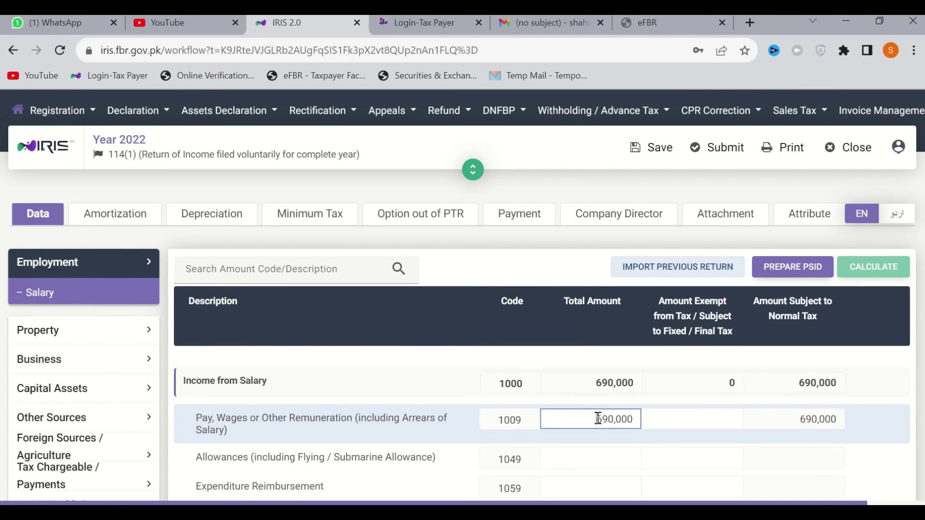
{"action": "double_click", "coordinate": [597, 418]}
{"action": "type", "text": "480000"}
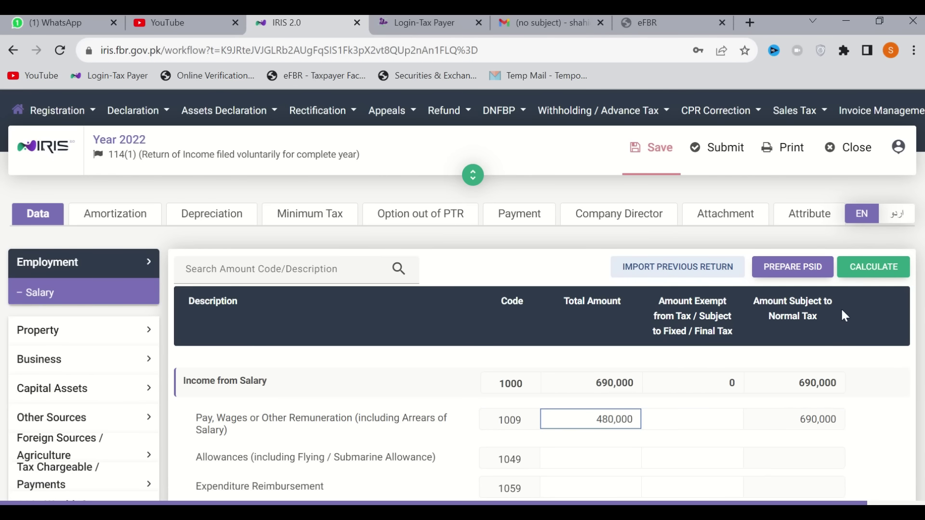
{"action": "left_click", "coordinate": [866, 279]}
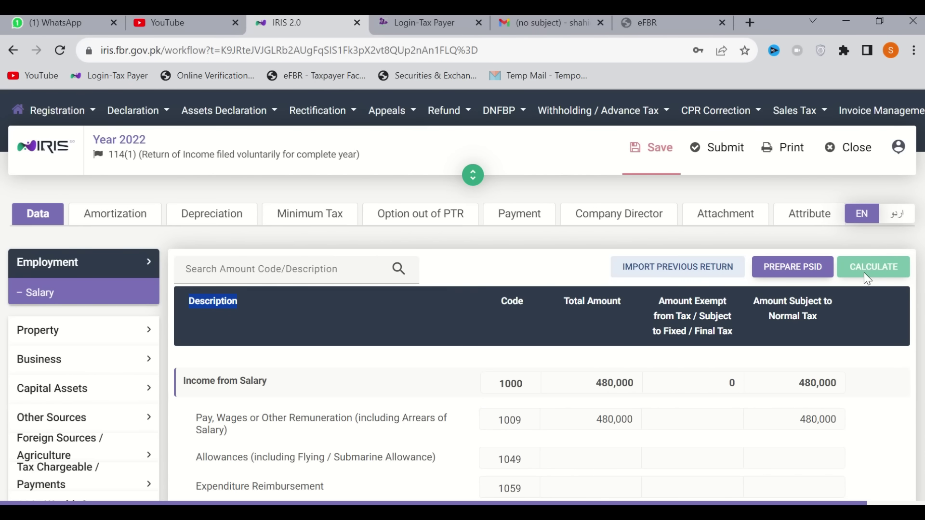
Review the Computations table under Tax Chargeable / Payments, then expand 116 - Wealth Statement
{"action": "scroll", "coordinate": [531, 380], "scroll_direction": "down", "scroll_amount": 4}
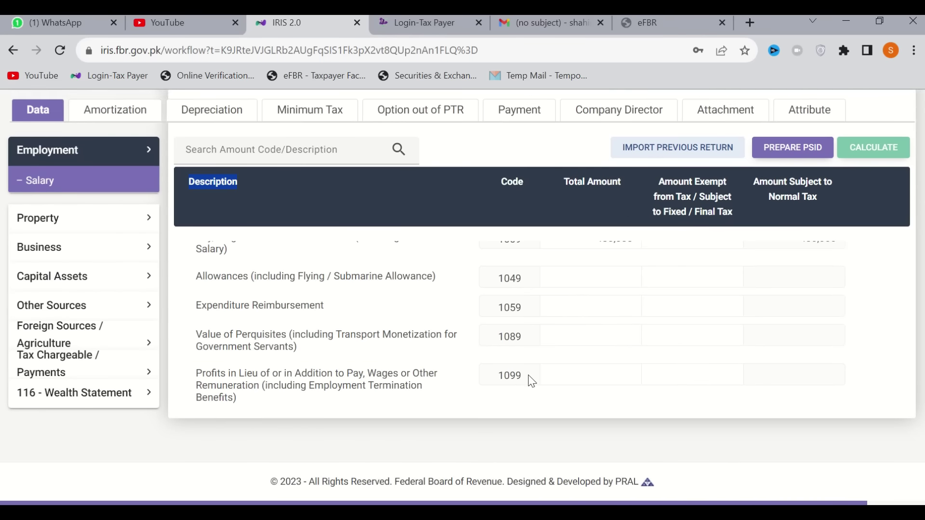
{"action": "scroll", "coordinate": [288, 356], "scroll_direction": "up", "scroll_amount": 3}
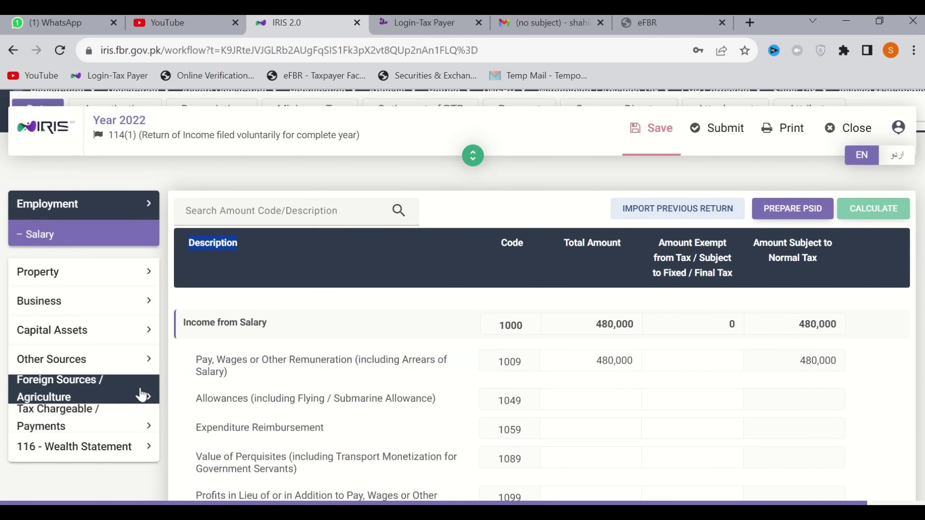
{"action": "left_click", "coordinate": [98, 432]}
{"action": "scroll", "coordinate": [93, 443], "scroll_direction": "down", "scroll_amount": 5}
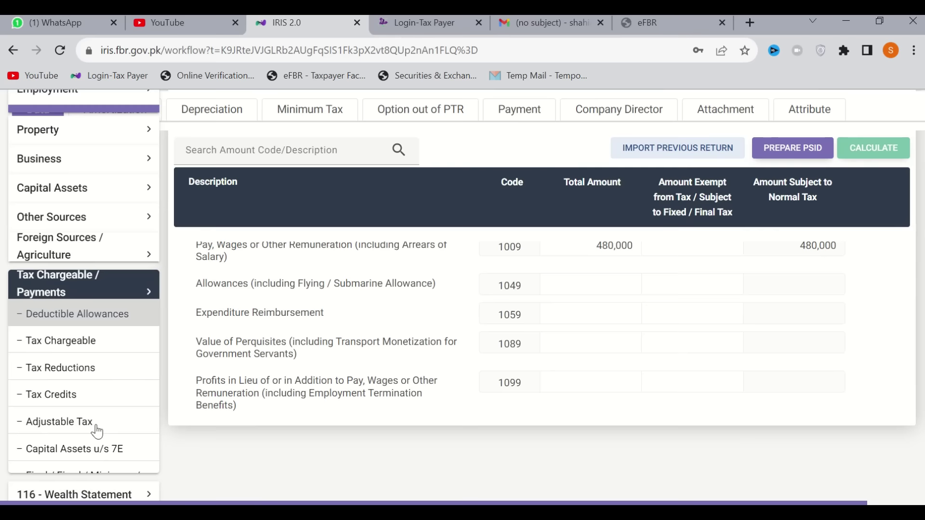
{"action": "left_click", "coordinate": [51, 434]}
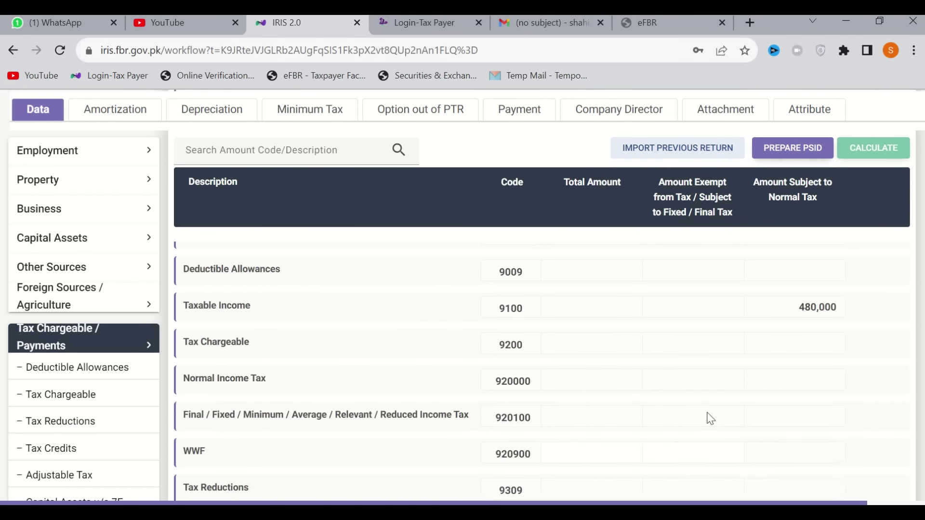
{"action": "scroll", "coordinate": [710, 419], "scroll_direction": "down", "scroll_amount": 10}
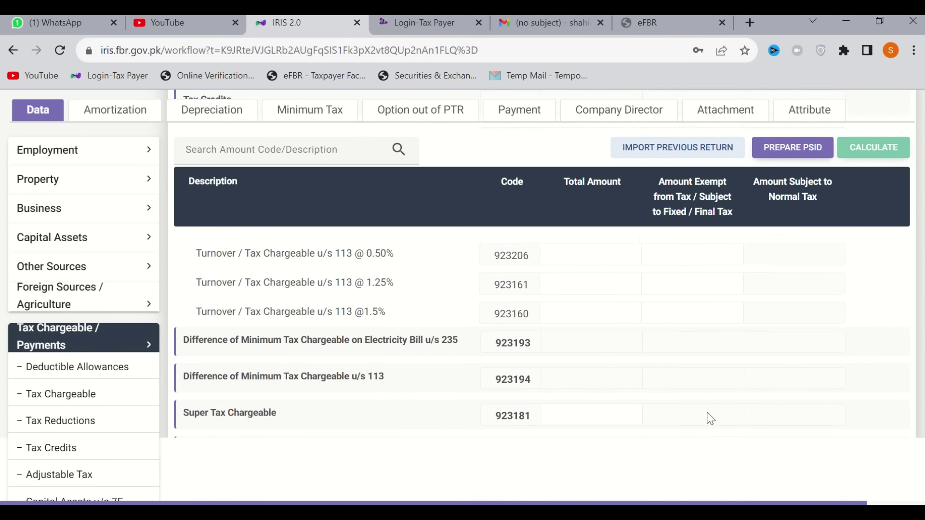
{"action": "scroll", "coordinate": [711, 419], "scroll_direction": "down", "scroll_amount": 10}
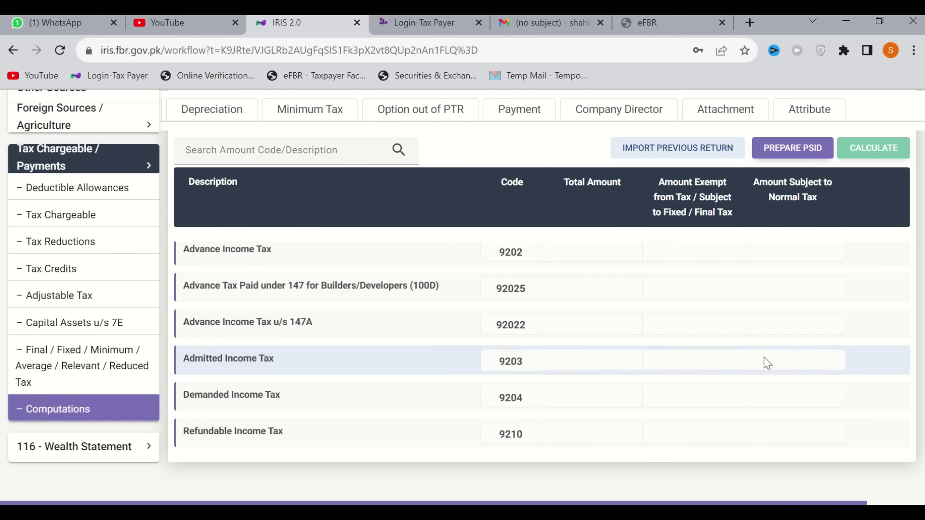
{"action": "left_click", "coordinate": [97, 451]}
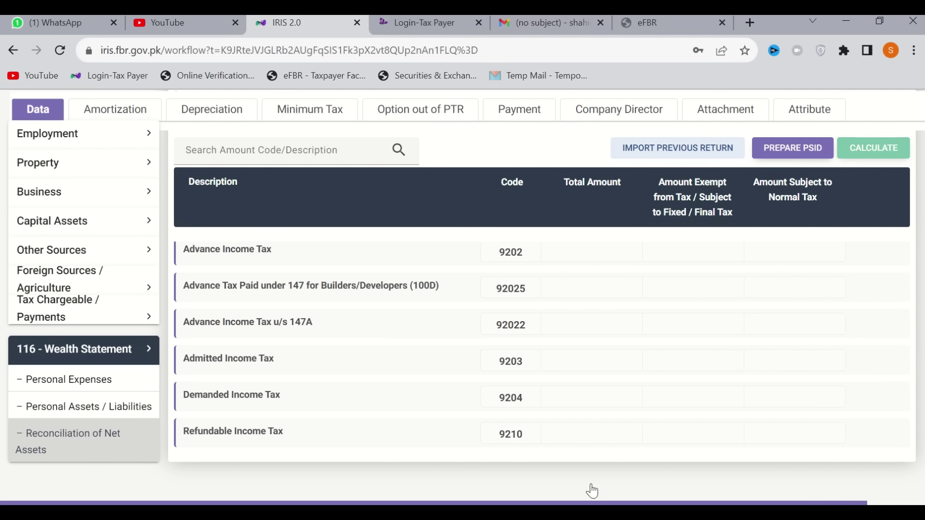
Enter 480,000 as Income Declared subject to Normal Tax (7031) and recalculate the reconciliation
{"action": "scroll", "coordinate": [609, 396], "scroll_direction": "up", "scroll_amount": 10}
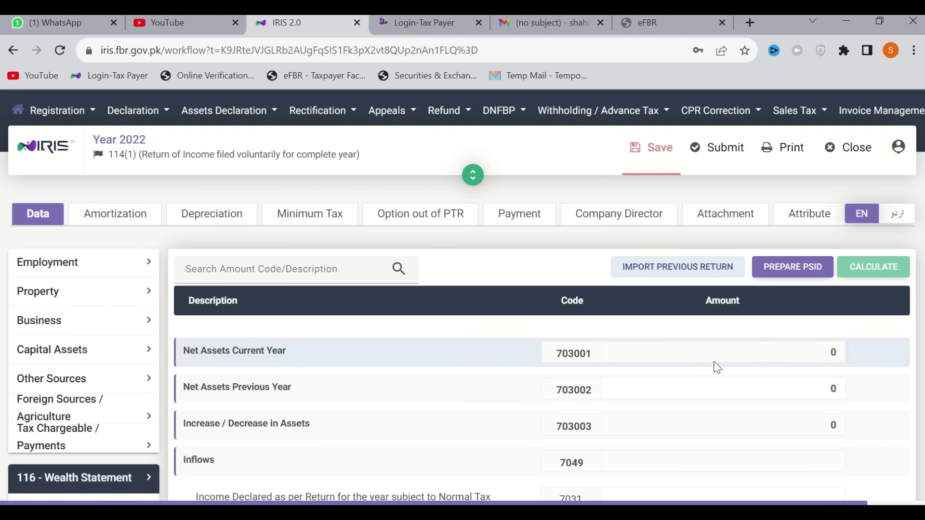
{"action": "scroll", "coordinate": [721, 408], "scroll_direction": "down", "scroll_amount": 4}
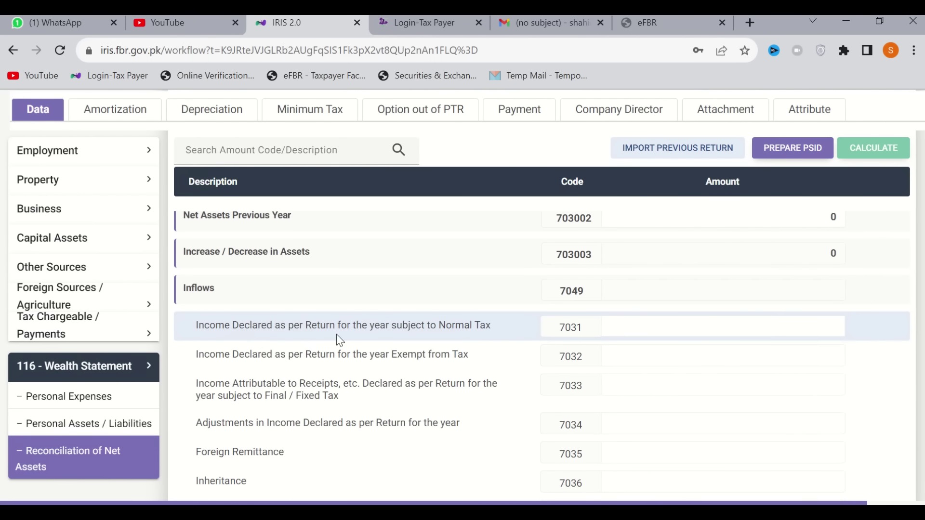
{"action": "left_click", "coordinate": [754, 334]}
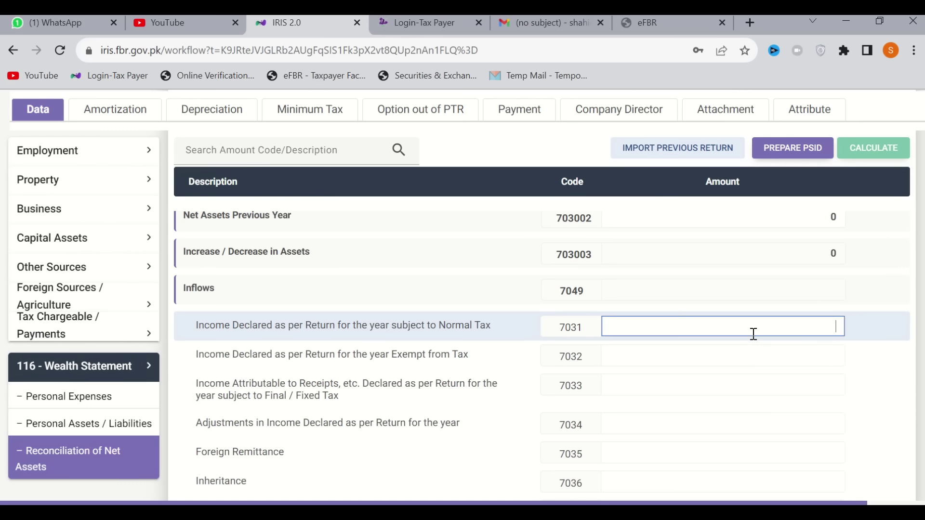
{"action": "type", "text": "4800000"}
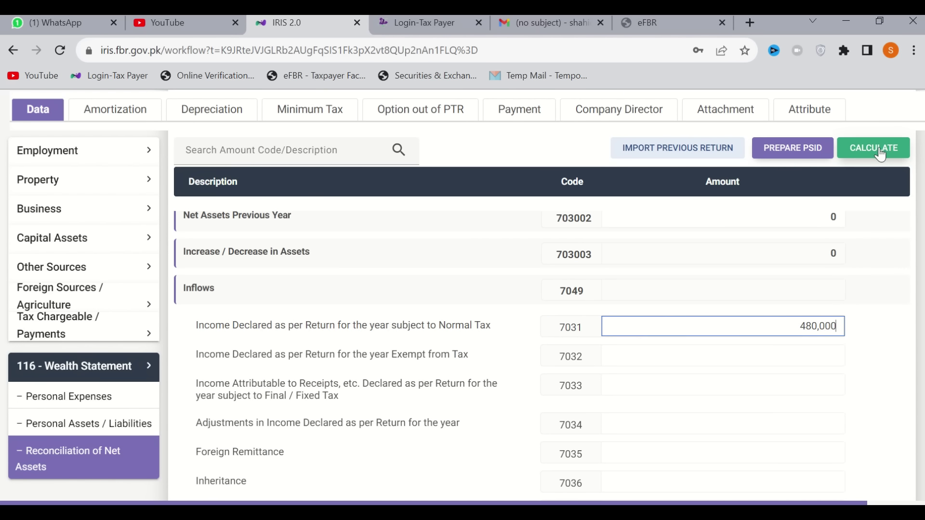
{"action": "left_click", "coordinate": [879, 154]}
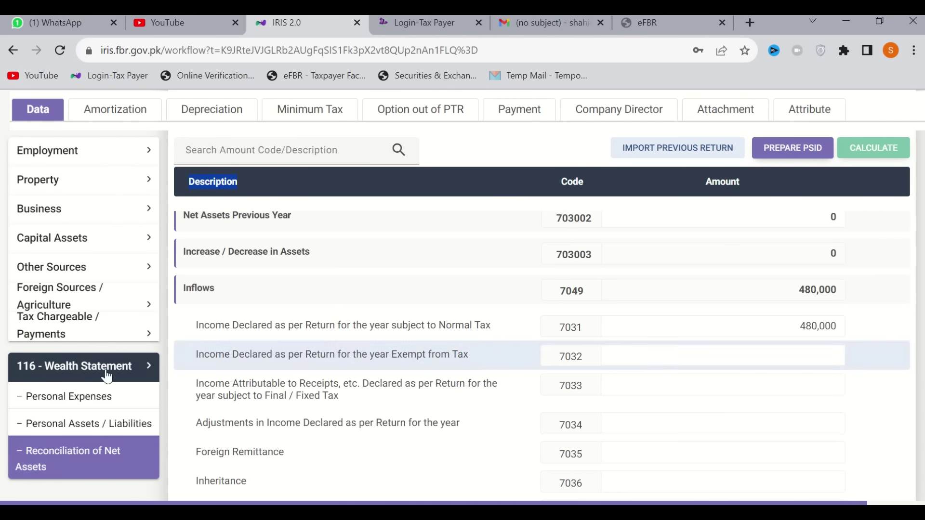
Open Personal Assets / Liabilities and look through the asset rows from code 7001
{"action": "left_click", "coordinate": [81, 428]}
{"action": "scroll", "coordinate": [578, 438], "scroll_direction": "up", "scroll_amount": 3}
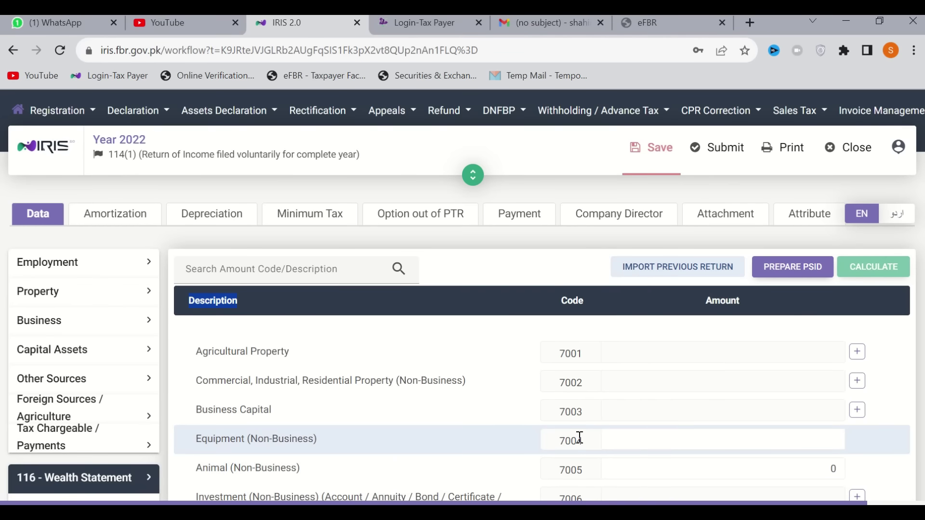
{"action": "scroll", "coordinate": [580, 437], "scroll_direction": "down", "scroll_amount": 2}
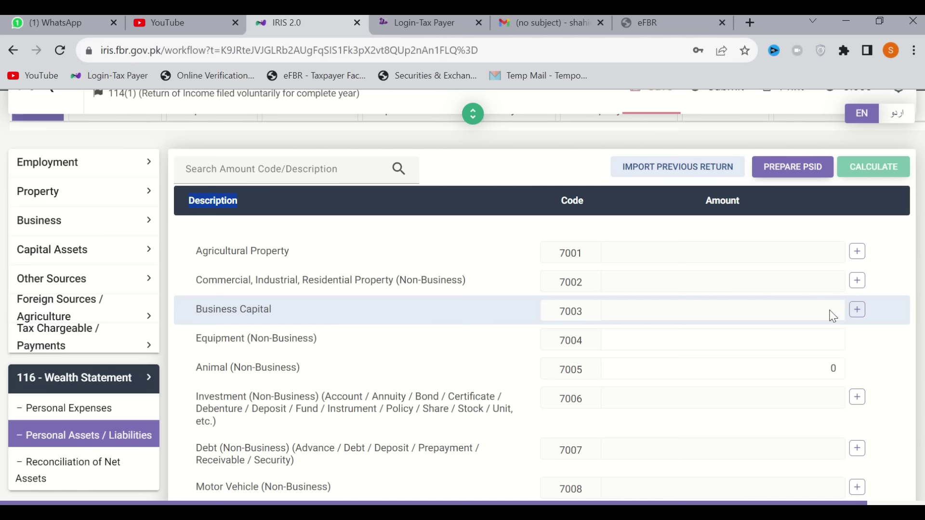
{"action": "scroll", "coordinate": [833, 316], "scroll_direction": "down", "scroll_amount": 1}
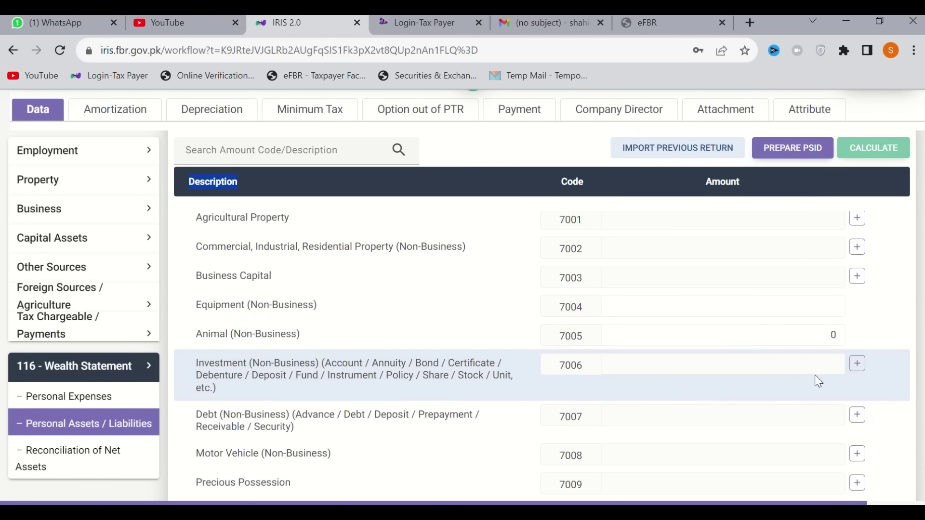
{"action": "scroll", "coordinate": [814, 375], "scroll_direction": "up", "scroll_amount": 2}
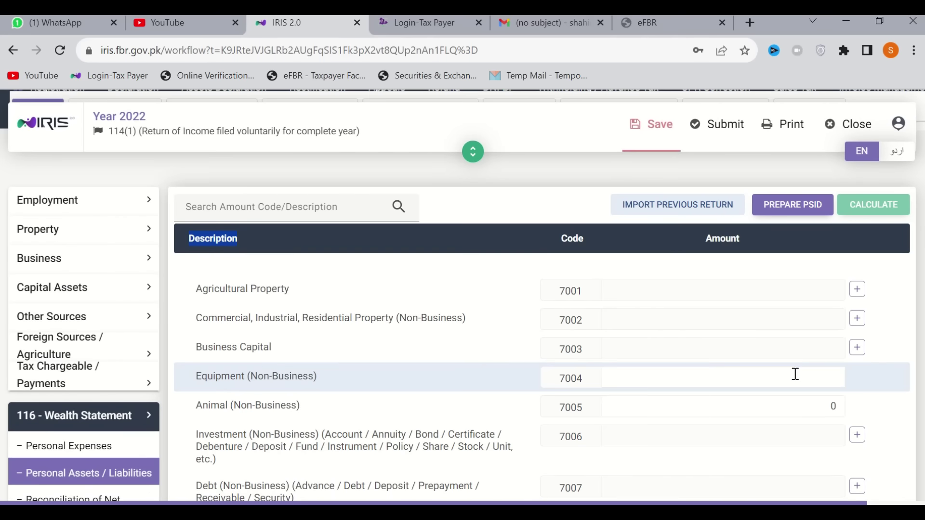
Add a new Commercial, Industrial, Residential Property (7002) entry and fill in its address
{"action": "left_click", "coordinate": [857, 319]}
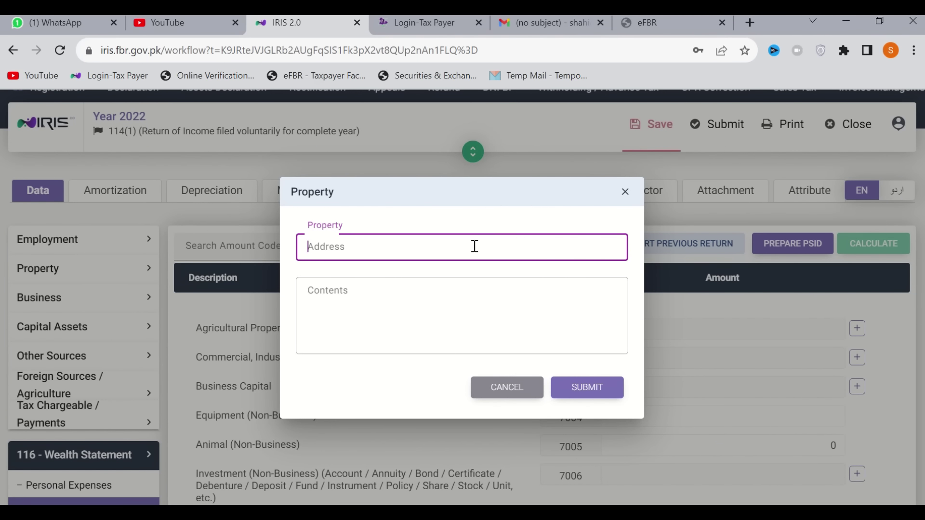
{"action": "left_click", "coordinate": [372, 299]}
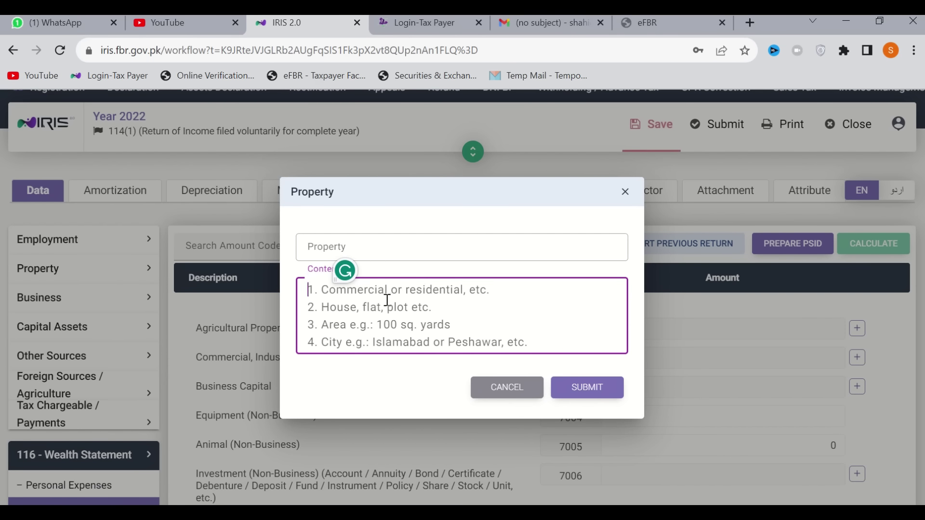
{"action": "left_click", "coordinate": [377, 250]}
{"action": "type", "text": "jOHAR"}
{"action": "key", "text": "BackSpace"}
{"action": "key", "text": "BackSpace"}
{"action": "key", "text": "BackSpace"}
{"action": "key", "text": "BackSpace"}
{"action": "key", "text": "BackSpace"}
{"action": "key", "text": "BackSpace"}
{"action": "type", "text": "Jo"}
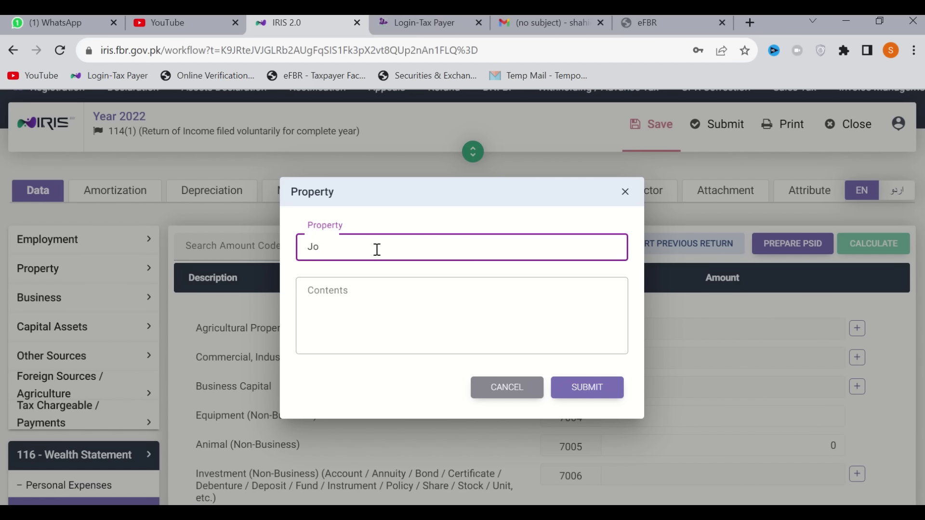
{"action": "type", "text": "har Town Lahore"}
{"action": "key", "text": "Tab"}
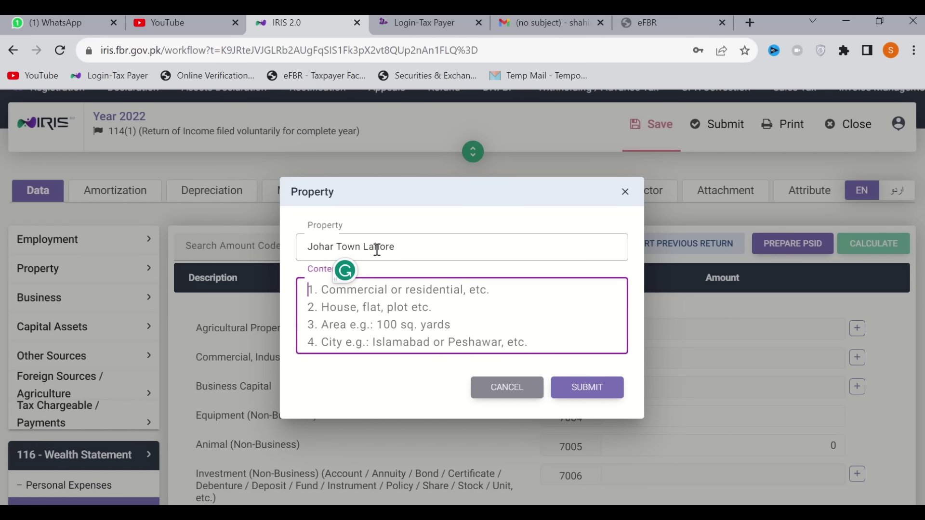
Describe the property as Residential, Plot, 5 Marla, Lahore on separate lines and submit it
{"action": "type", "text": "Residential"}
{"action": "key", "text": "Return"}
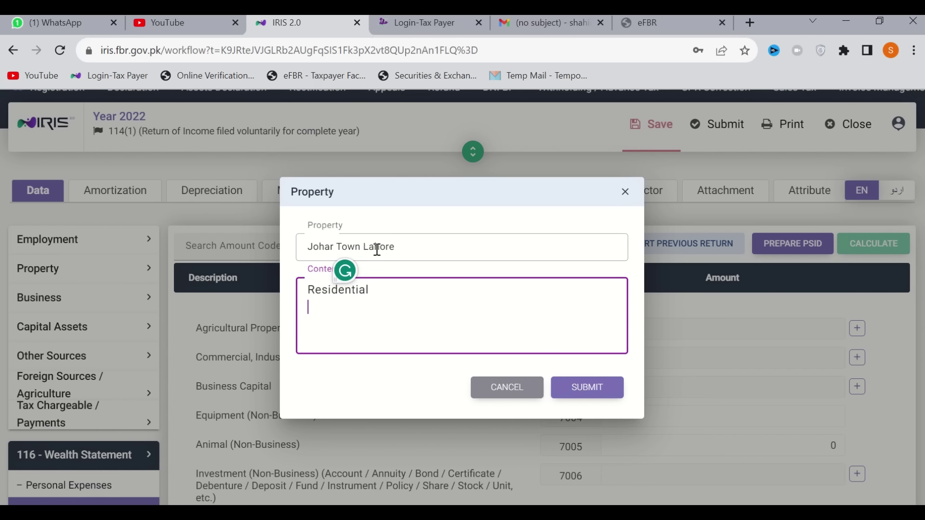
{"action": "type", "text": "Plot"}
{"action": "key", "text": "Return"}
{"action": "type", "text": "5 Mark"}
{"action": "key", "text": "BackSpace"}
{"action": "type", "text": "la"}
{"action": "key", "text": "Return"}
{"action": "type", "text": "Lahore"}
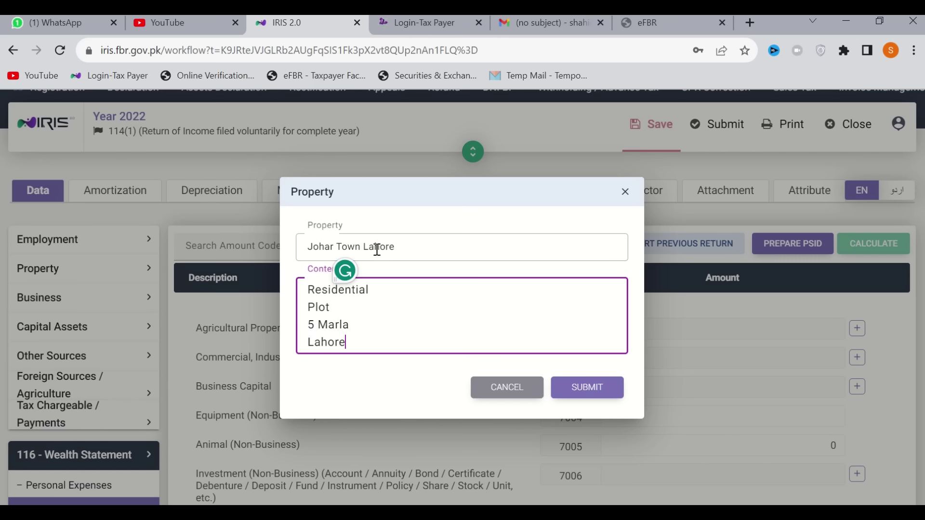
{"action": "left_click", "coordinate": [576, 391]}
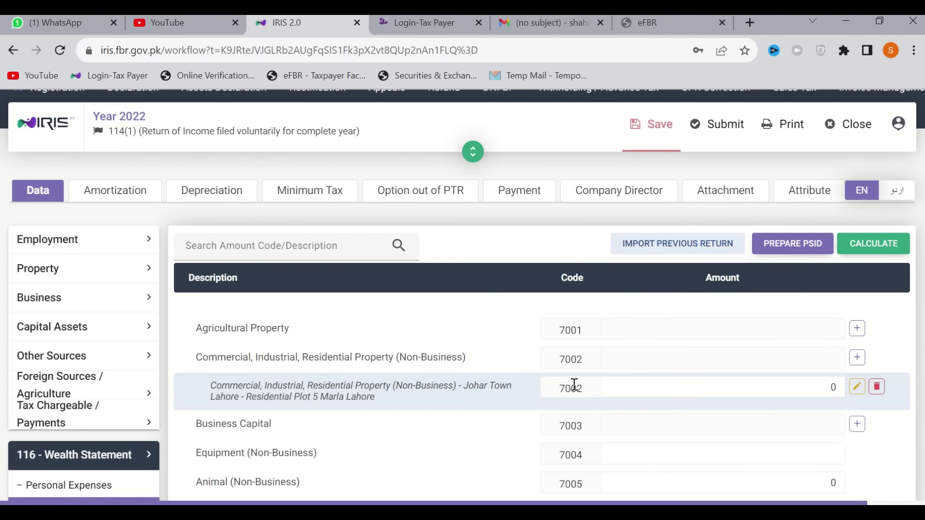
Set the new residential plot's amount to 2,000,000 and recalculate the 7002 total
{"action": "left_click", "coordinate": [770, 391]}
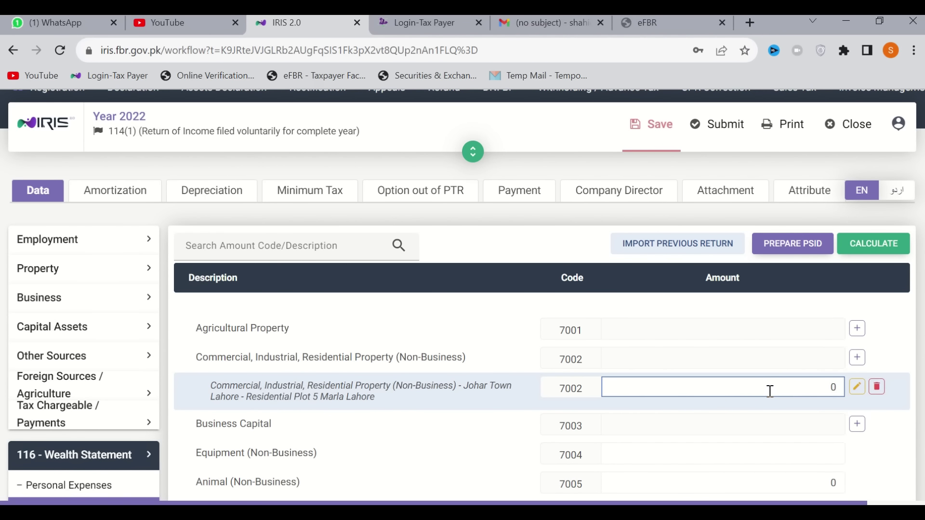
{"action": "type", "text": "2,000,000"}
{"action": "left_click", "coordinate": [891, 249]}
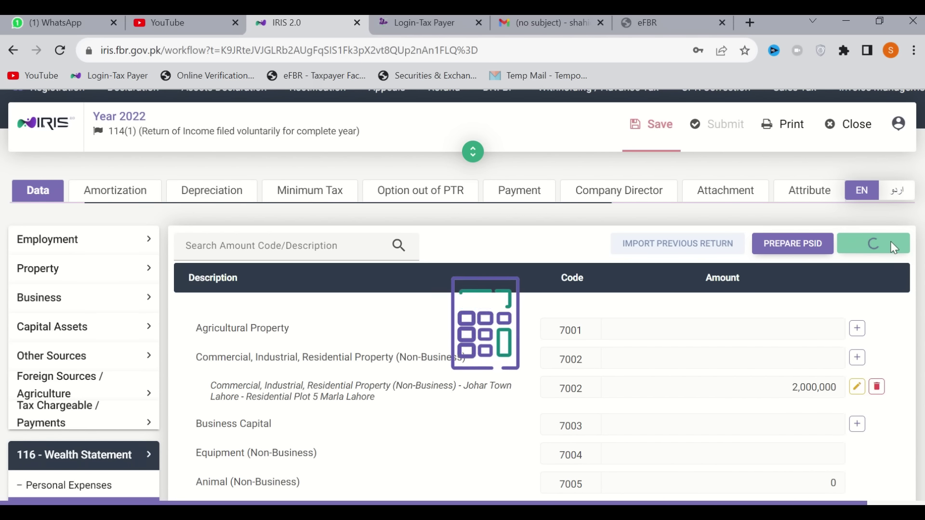
{"action": "scroll", "coordinate": [774, 391], "scroll_direction": "down", "scroll_amount": 3}
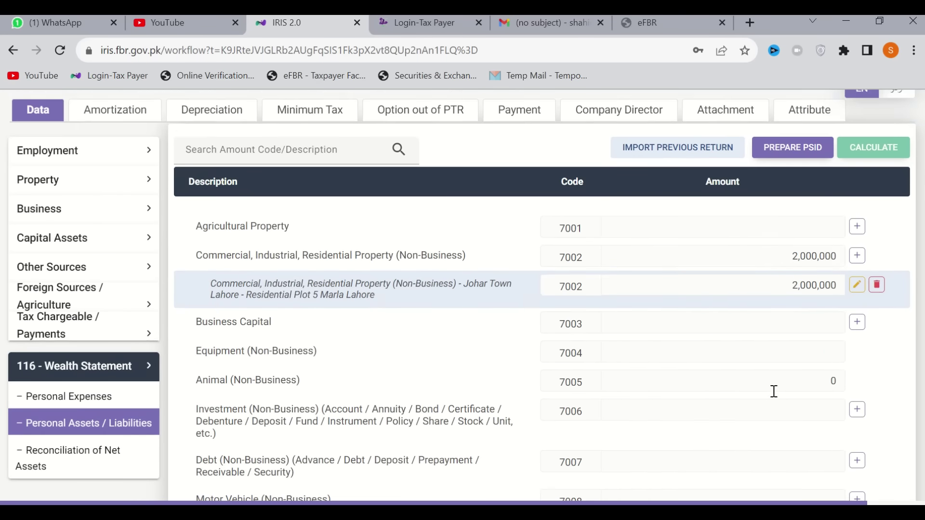
{"action": "scroll", "coordinate": [780, 299], "scroll_direction": "up", "scroll_amount": 1}
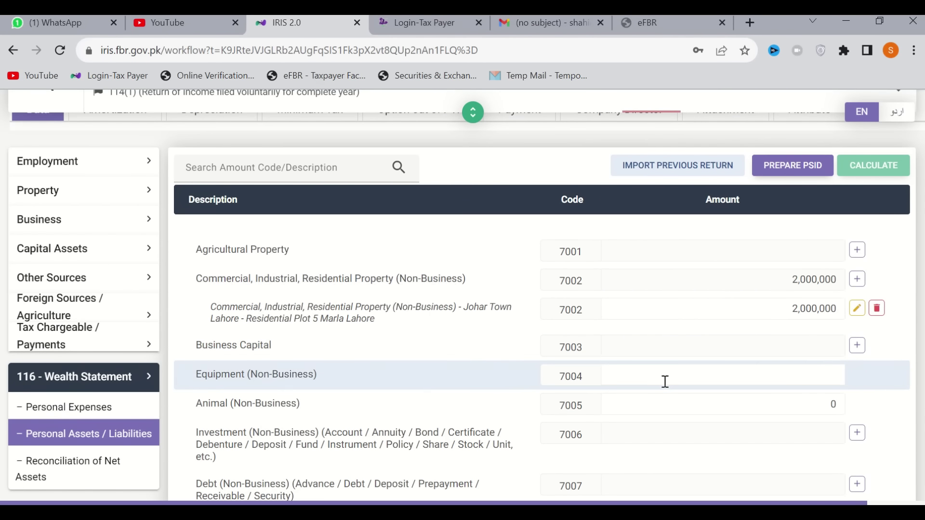
{"action": "scroll", "coordinate": [665, 382], "scroll_direction": "down", "scroll_amount": 2}
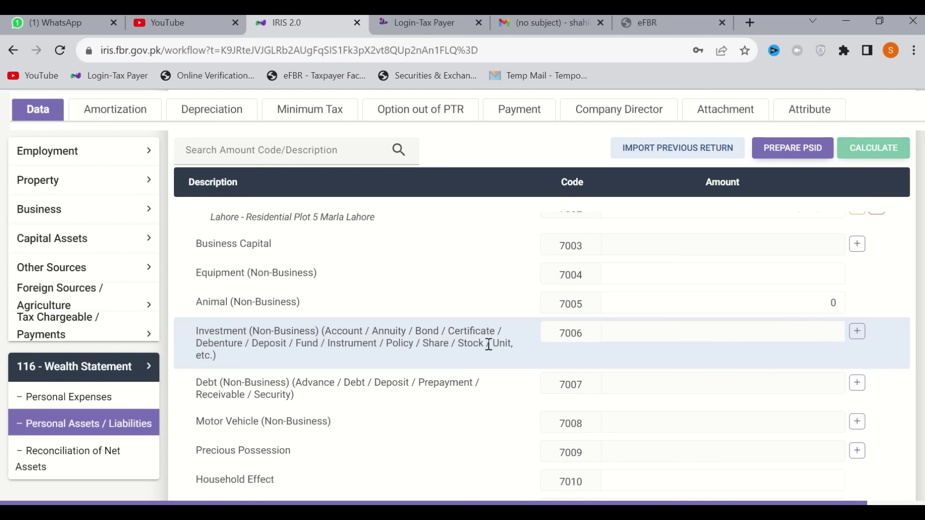
Add an Investment (7006) entry with the account's IBAN and contents Account, Current, HBL
{"action": "left_click", "coordinate": [859, 335]}
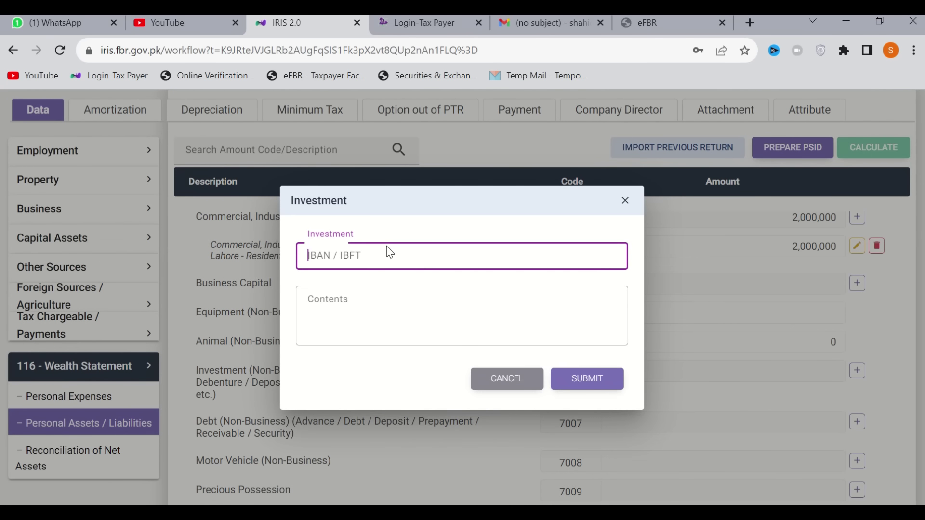
{"action": "left_click", "coordinate": [390, 250]}
{"action": "left_click", "coordinate": [357, 303]}
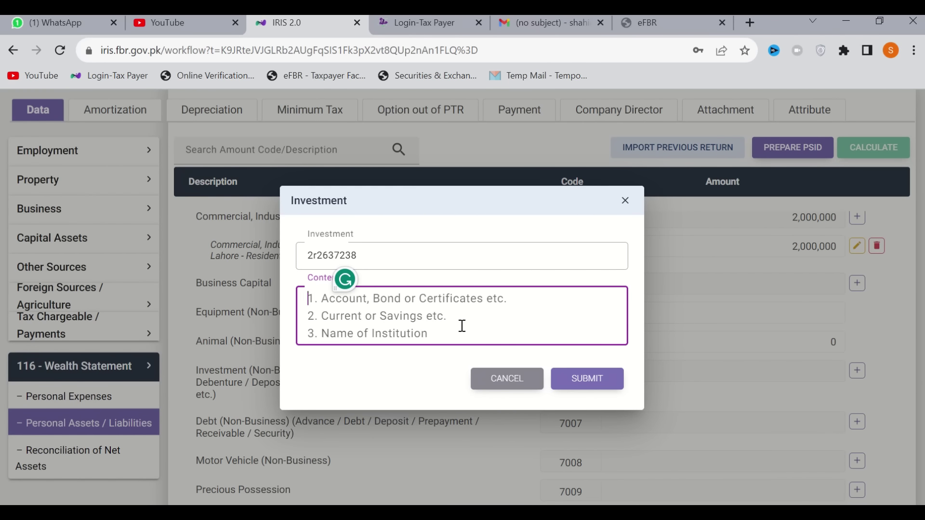
{"action": "type", "text": "Account"}
{"action": "key", "text": "Return"}
{"action": "type", "text": "Current"}
{"action": "key", "text": "Return"}
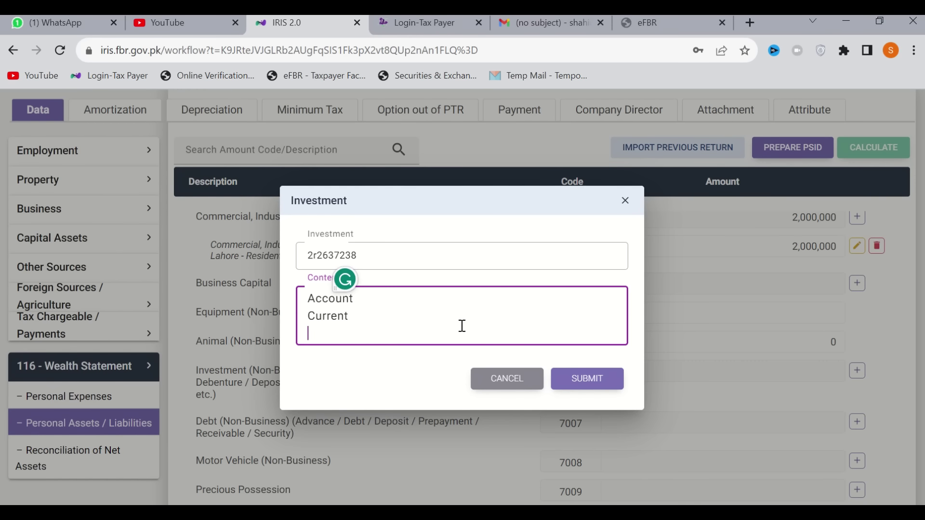
{"action": "type", "text": "HBL"}
{"action": "left_click", "coordinate": [596, 380]}
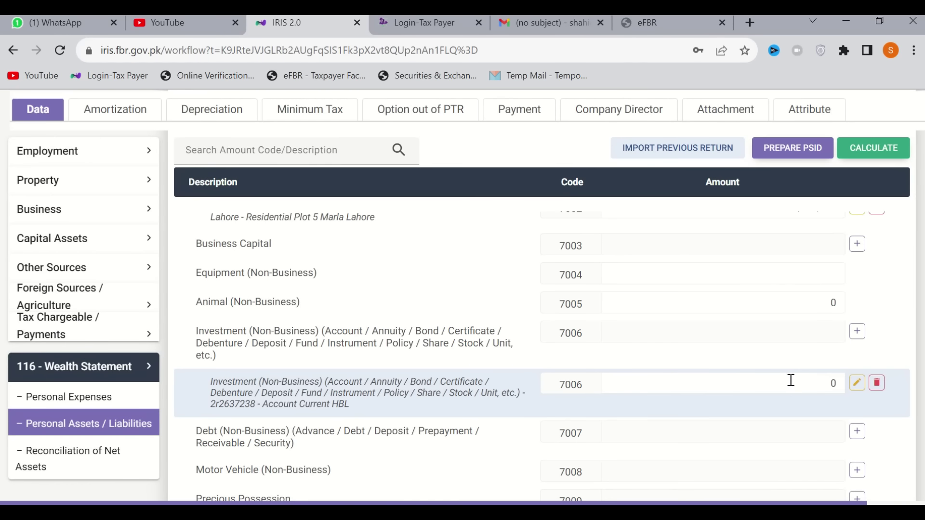
Set the HBL current-account investment amount to 125,600 and recalculate the totals
{"action": "left_click", "coordinate": [783, 382]}
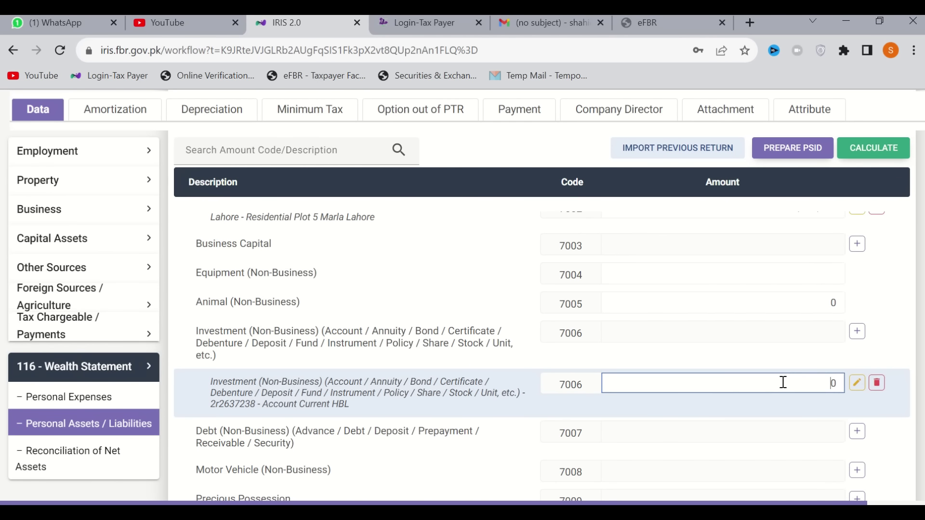
{"action": "double_click", "coordinate": [783, 382]}
{"action": "type", "text": "125600"}
{"action": "left_click", "coordinate": [878, 159]}
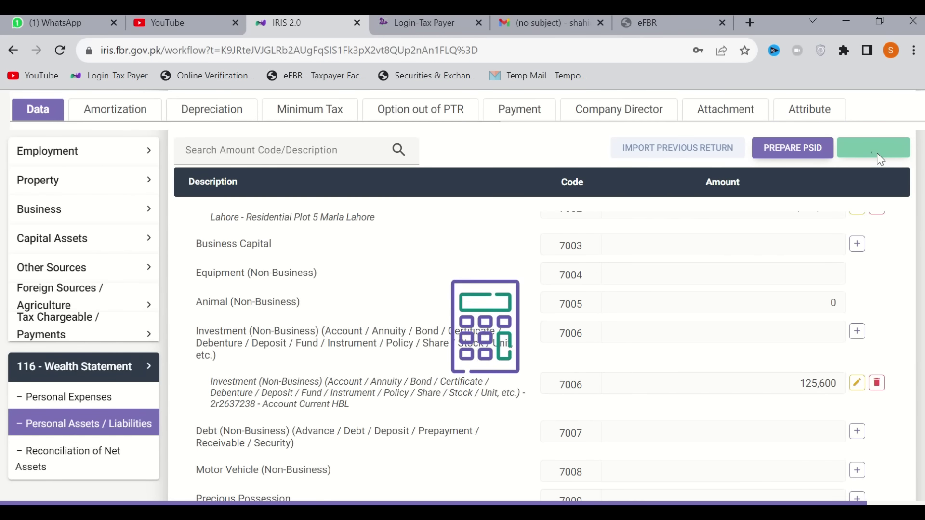
{"action": "scroll", "coordinate": [758, 323], "scroll_direction": "down", "scroll_amount": 2}
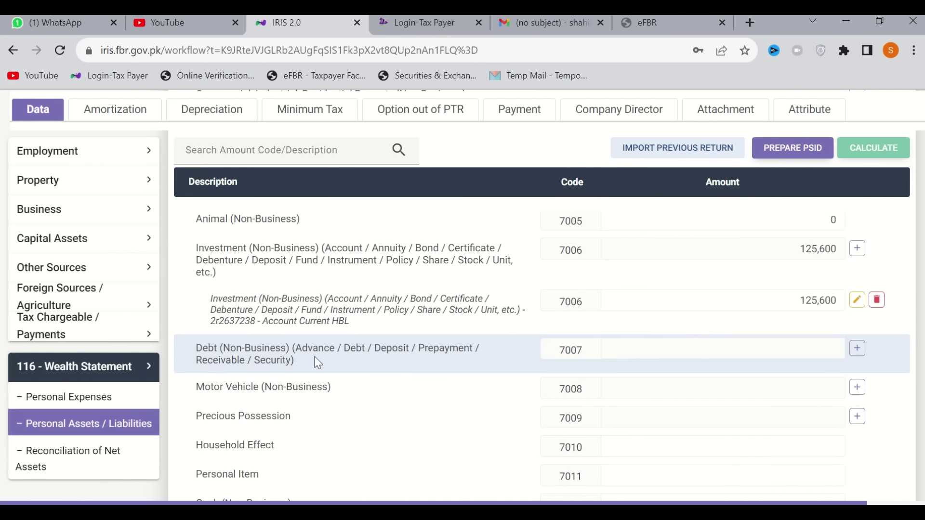
{"action": "scroll", "coordinate": [382, 370], "scroll_direction": "down", "scroll_amount": 1}
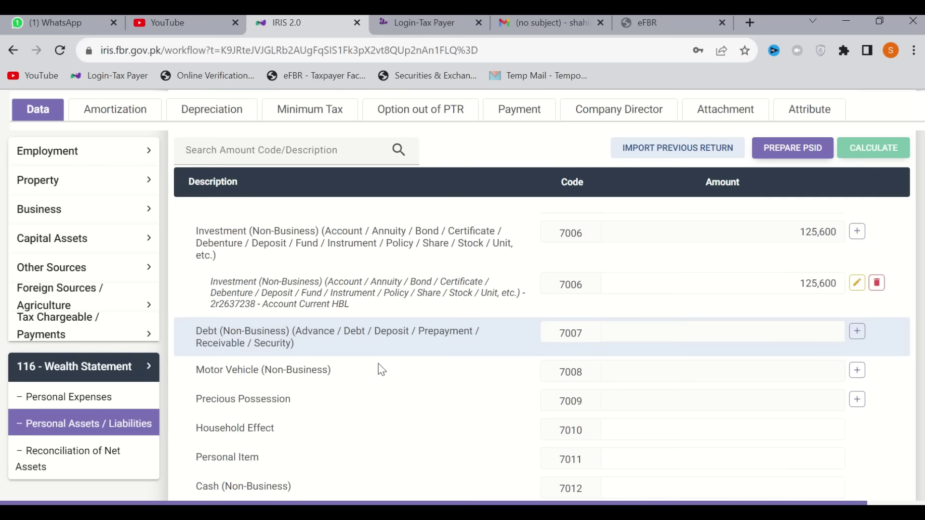
{"action": "scroll", "coordinate": [382, 369], "scroll_direction": "down", "scroll_amount": 2}
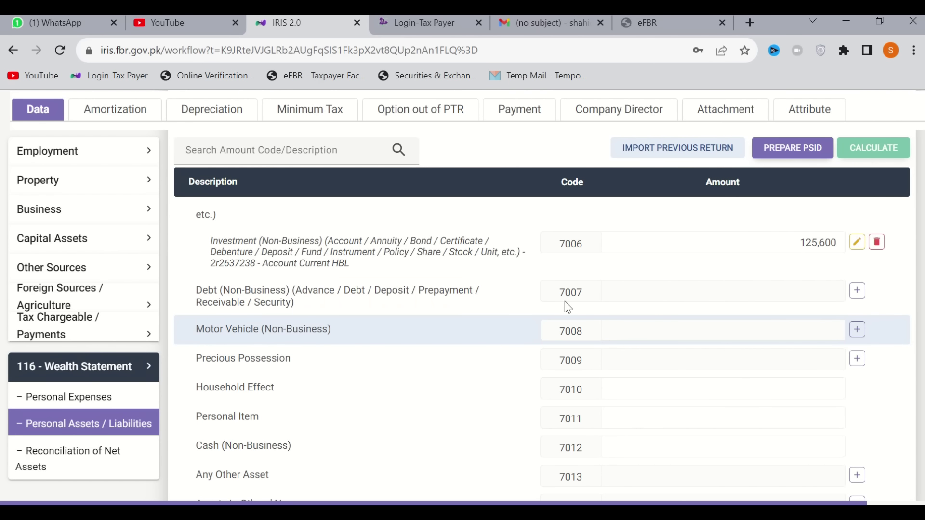
{"action": "left_click", "coordinate": [856, 330]}
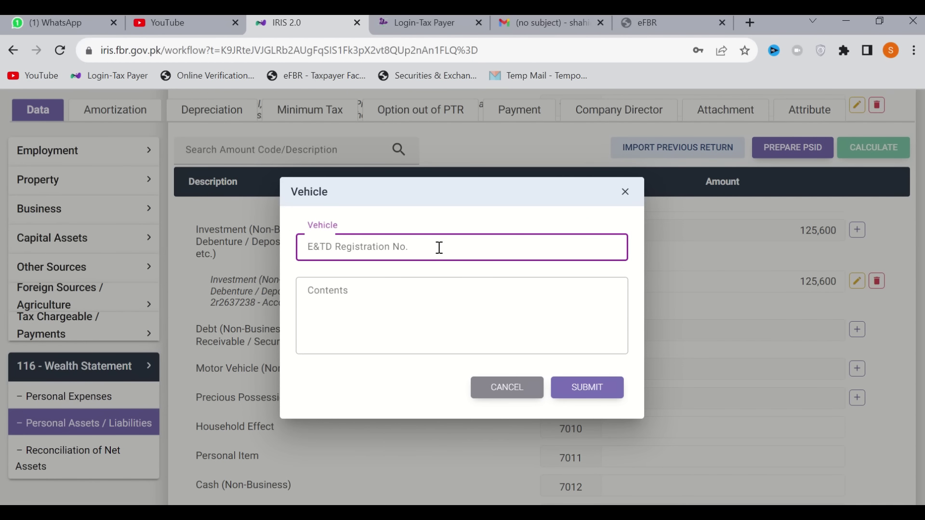
{"action": "left_click", "coordinate": [391, 289]}
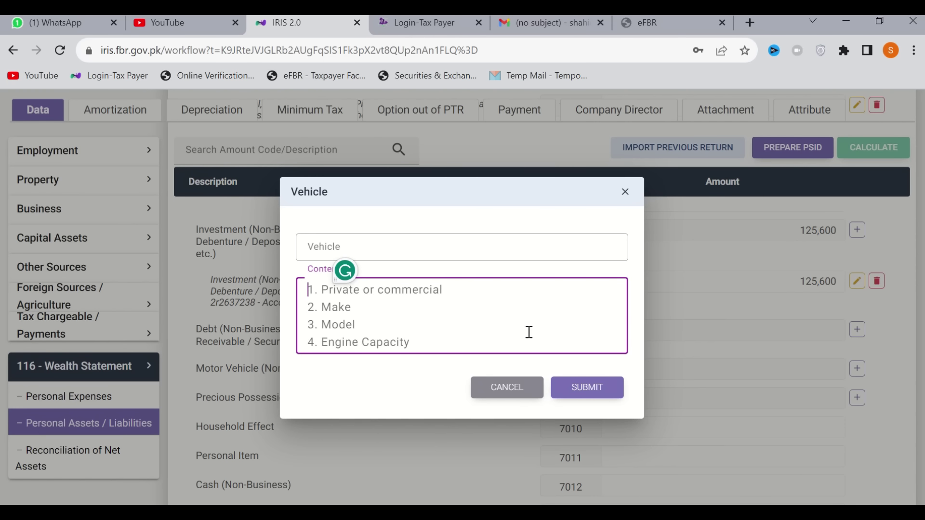
{"action": "left_click", "coordinate": [512, 390]}
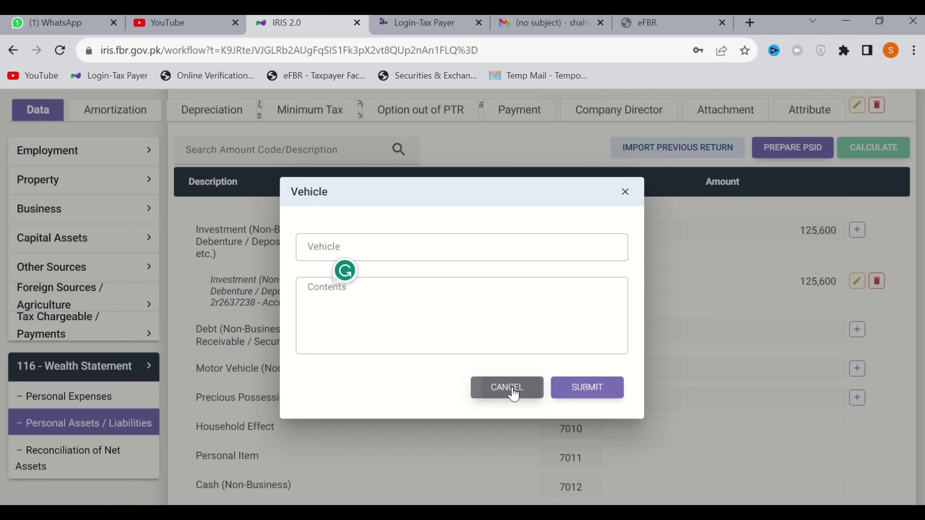
{"action": "scroll", "coordinate": [823, 363], "scroll_direction": "down", "scroll_amount": 1}
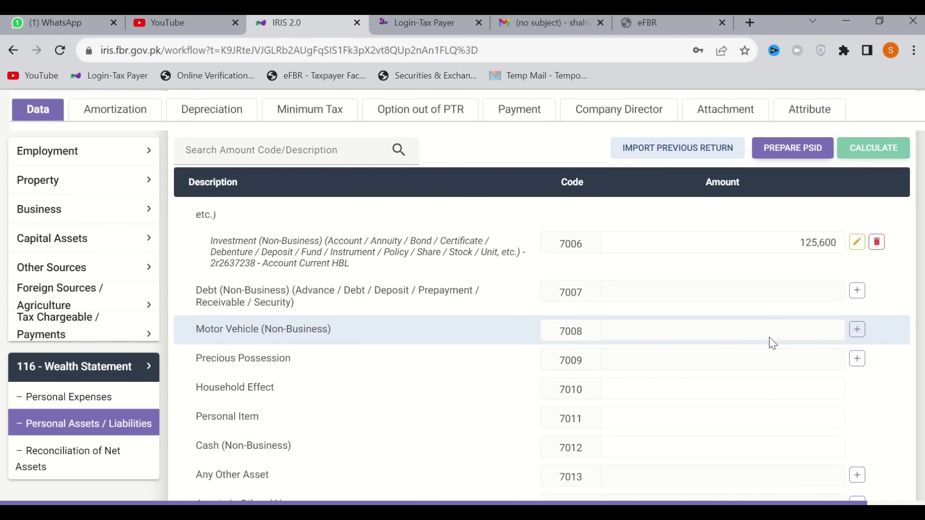
{"action": "scroll", "coordinate": [771, 342], "scroll_direction": "down", "scroll_amount": 4}
{"action": "scroll", "coordinate": [592, 305], "scroll_direction": "up", "scroll_amount": 1}
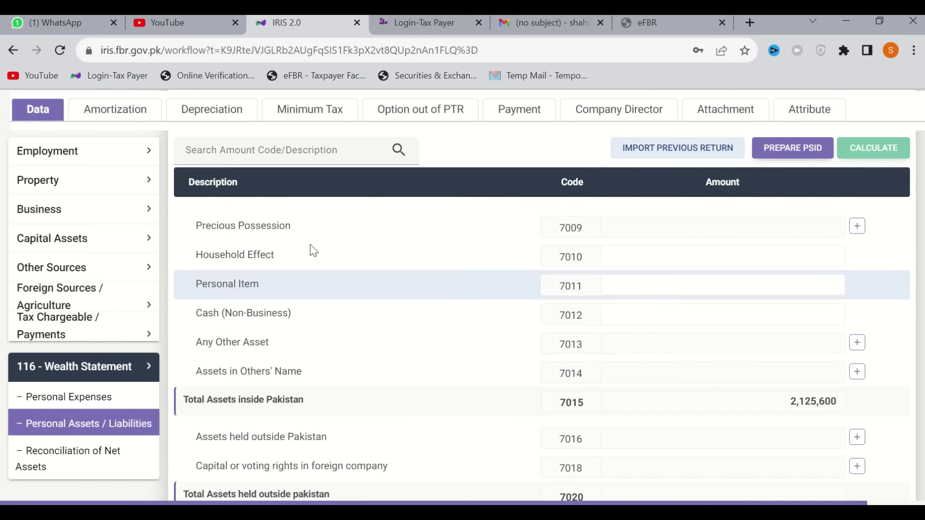
Enter 560,000 for Cash (Non-Business) 7012, recalculate, and confirm total assets of 2,685,600
{"action": "left_click", "coordinate": [782, 255]}
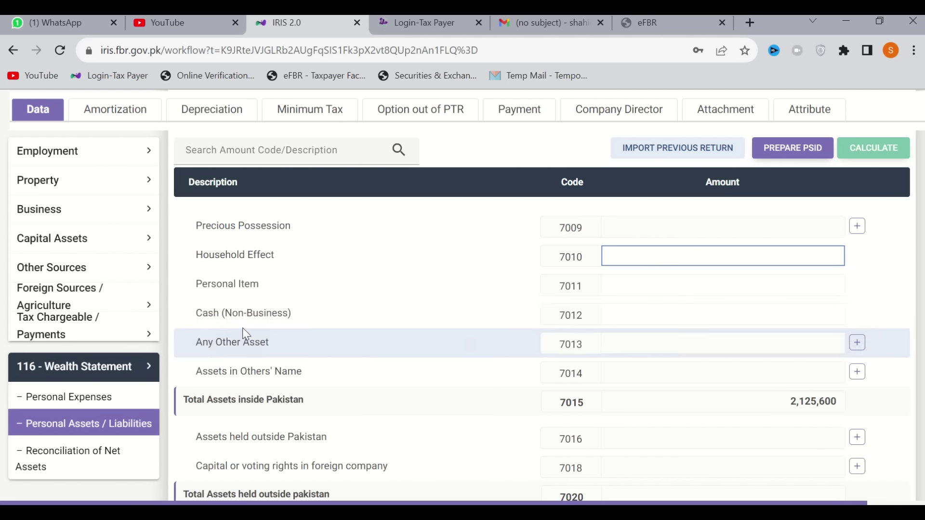
{"action": "left_click", "coordinate": [719, 320]}
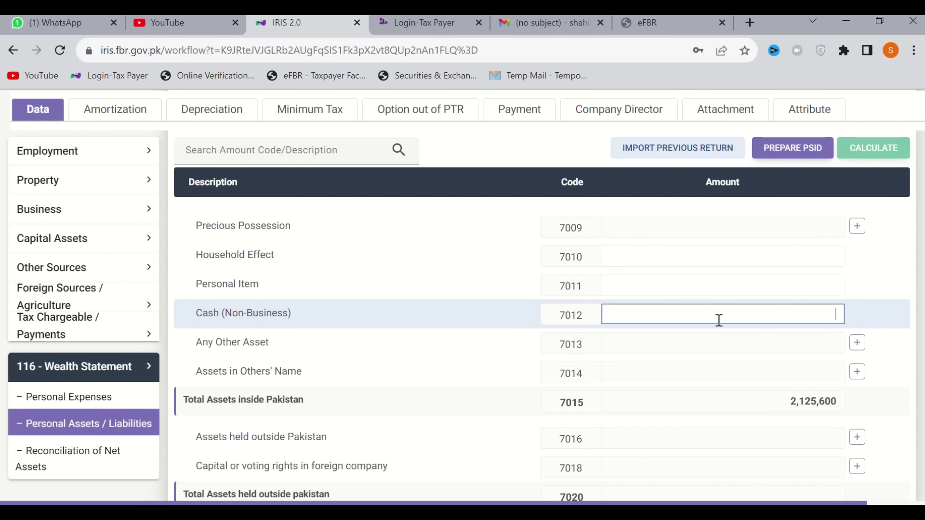
{"action": "type", "text": "56"}
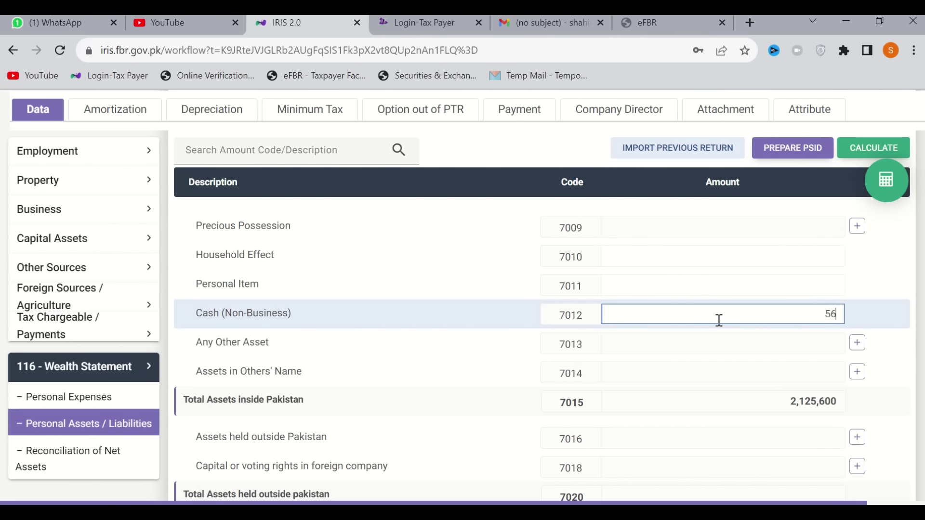
{"action": "type", "text": "0,000"}
{"action": "left_click", "coordinate": [889, 155]}
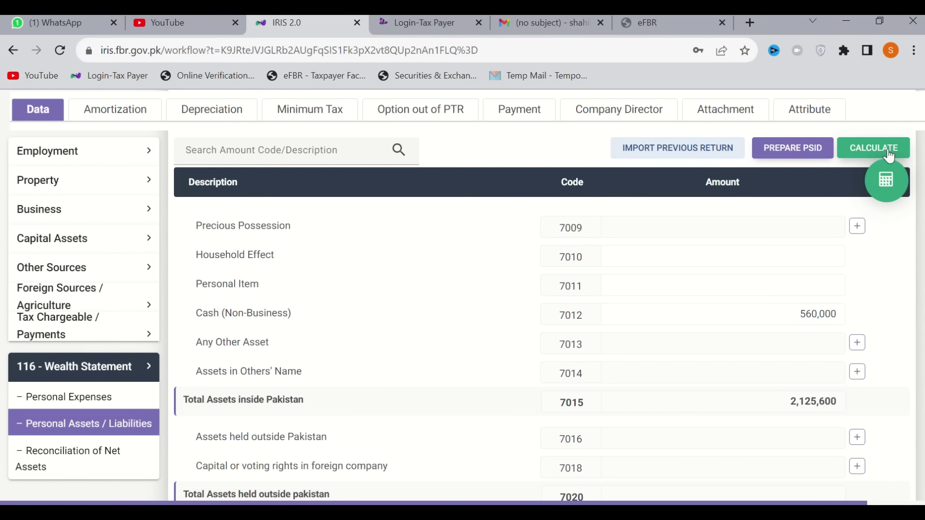
{"action": "left_click", "coordinate": [889, 155]}
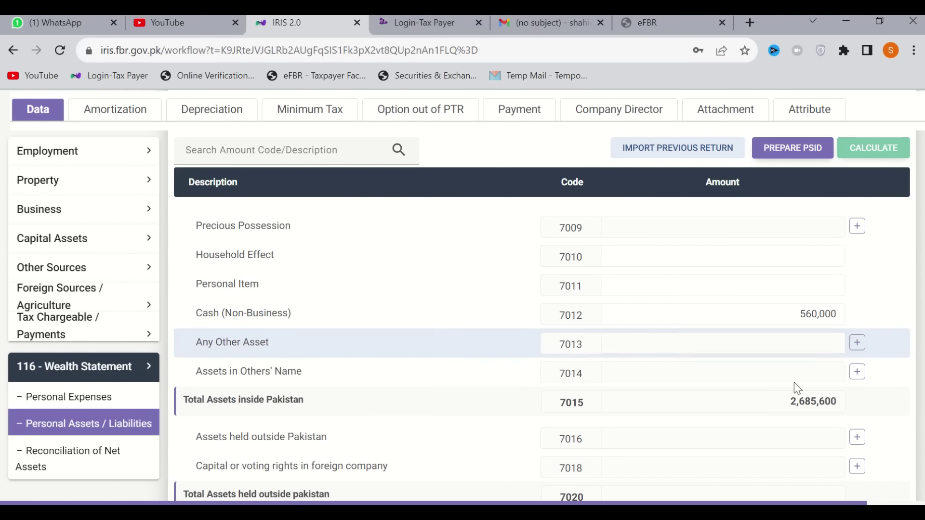
{"action": "scroll", "coordinate": [803, 410], "scroll_direction": "up", "scroll_amount": 8}
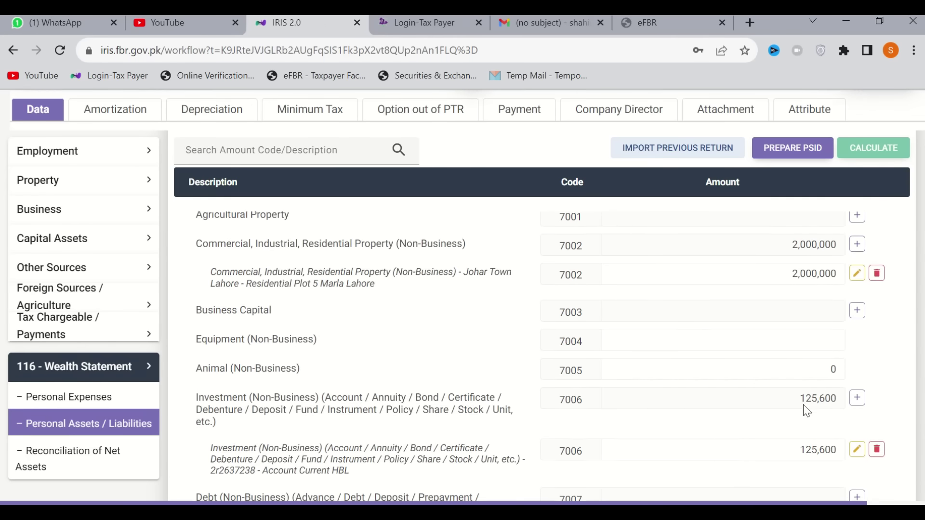
{"action": "scroll", "coordinate": [802, 404], "scroll_direction": "down", "scroll_amount": 2}
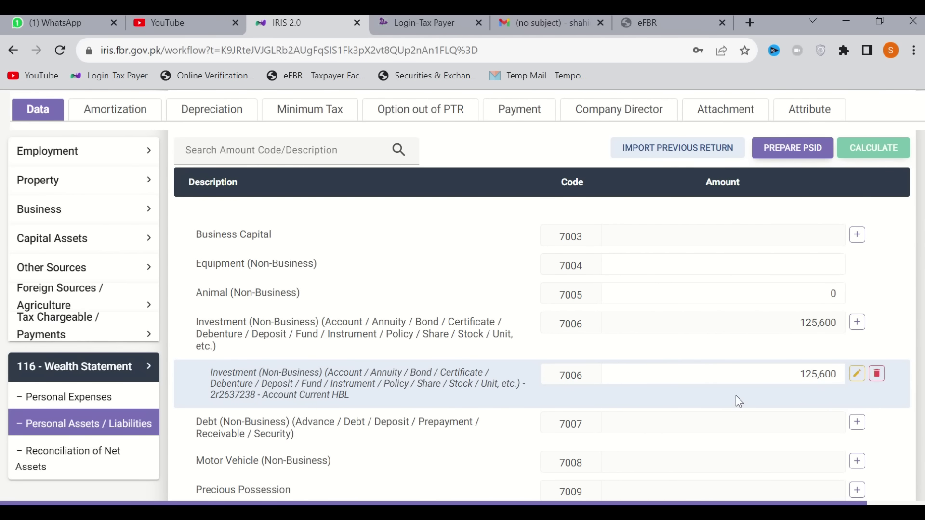
{"action": "scroll", "coordinate": [736, 397], "scroll_direction": "down", "scroll_amount": 5}
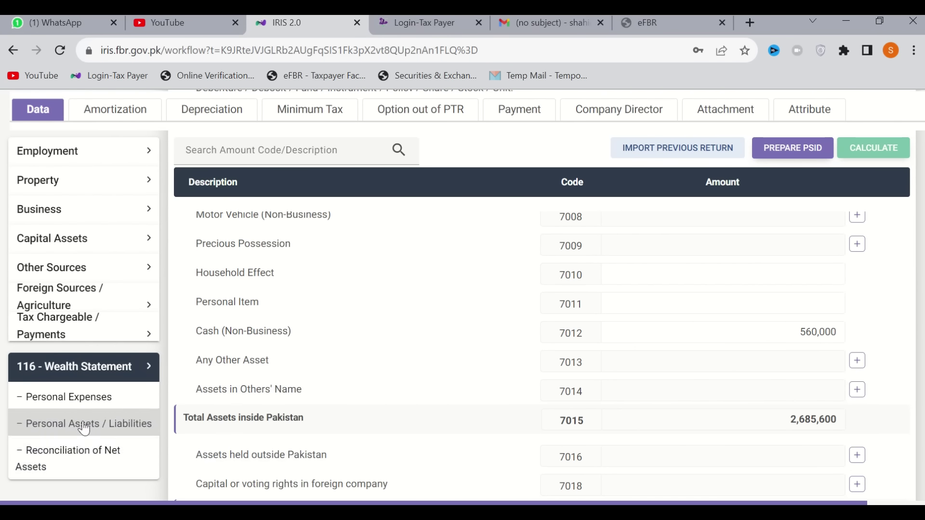
Open Reconciliation of Net Assets and review net assets 2,685,600 versus unreconciled amount 2,205,600
{"action": "left_click", "coordinate": [88, 458]}
{"action": "scroll", "coordinate": [558, 423], "scroll_direction": "down", "scroll_amount": 3}
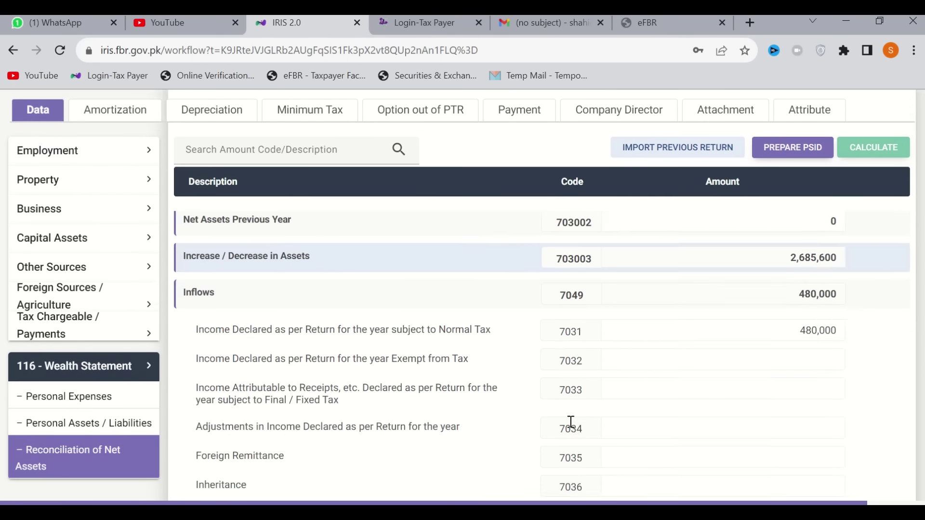
{"action": "scroll", "coordinate": [572, 422], "scroll_direction": "down", "scroll_amount": 2}
{"action": "scroll", "coordinate": [689, 366], "scroll_direction": "up", "scroll_amount": 2}
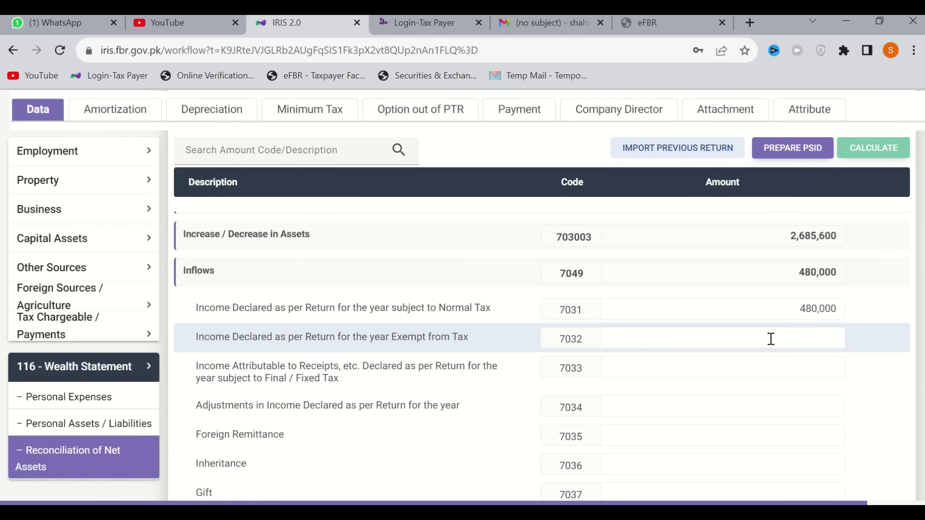
{"action": "scroll", "coordinate": [778, 327], "scroll_direction": "up", "scroll_amount": 2}
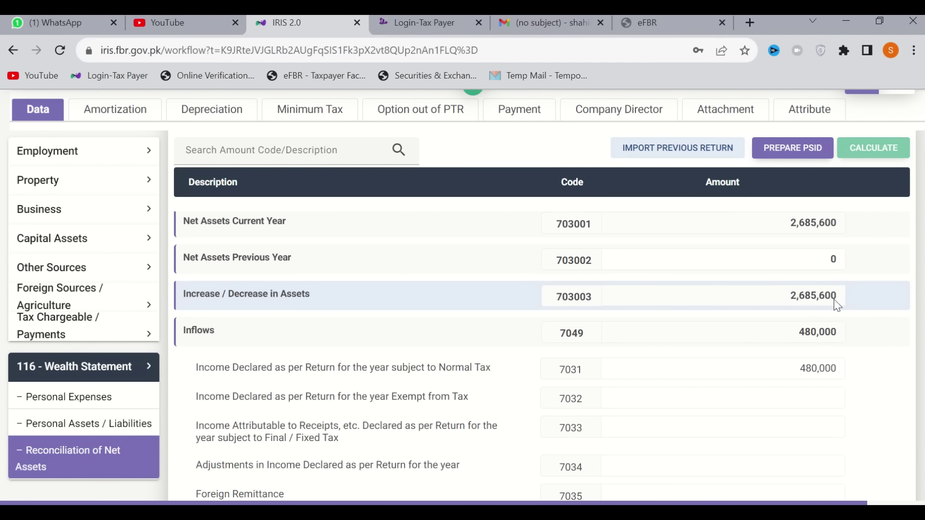
{"action": "scroll", "coordinate": [837, 305], "scroll_direction": "down", "scroll_amount": 10}
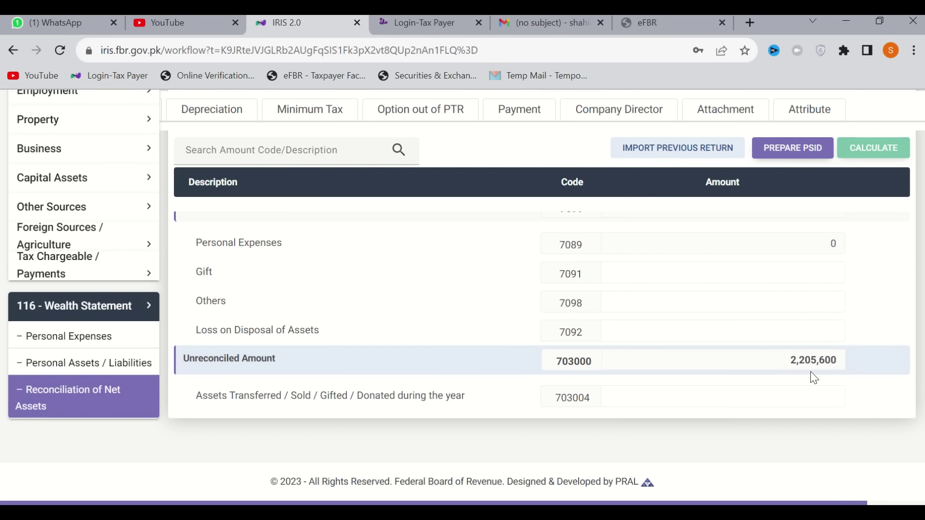
{"action": "scroll", "coordinate": [810, 372], "scroll_direction": "up", "scroll_amount": 7}
{"action": "scroll", "coordinate": [812, 372], "scroll_direction": "up", "scroll_amount": 3}
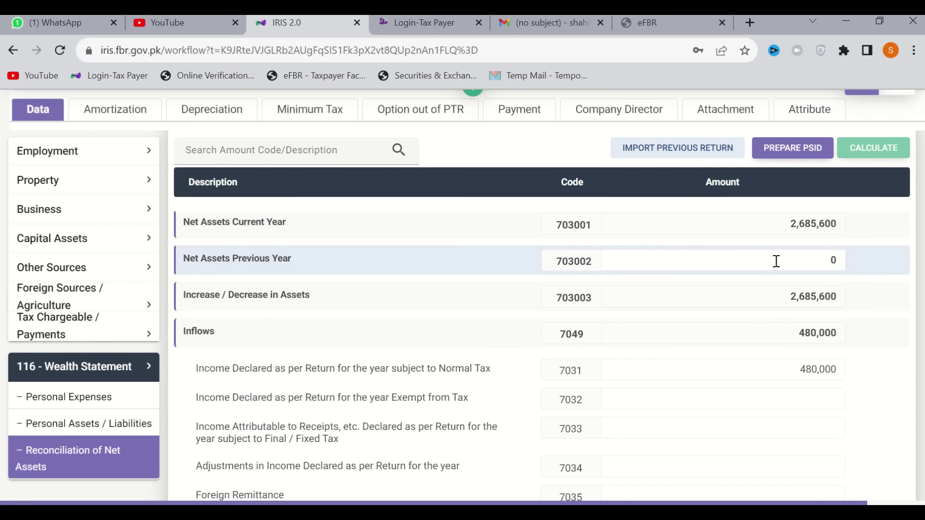
Enter 2,350,000 as Net Assets Previous Year (703002) and recalculate, leaving -144,400 unreconciled
{"action": "left_click", "coordinate": [779, 263]}
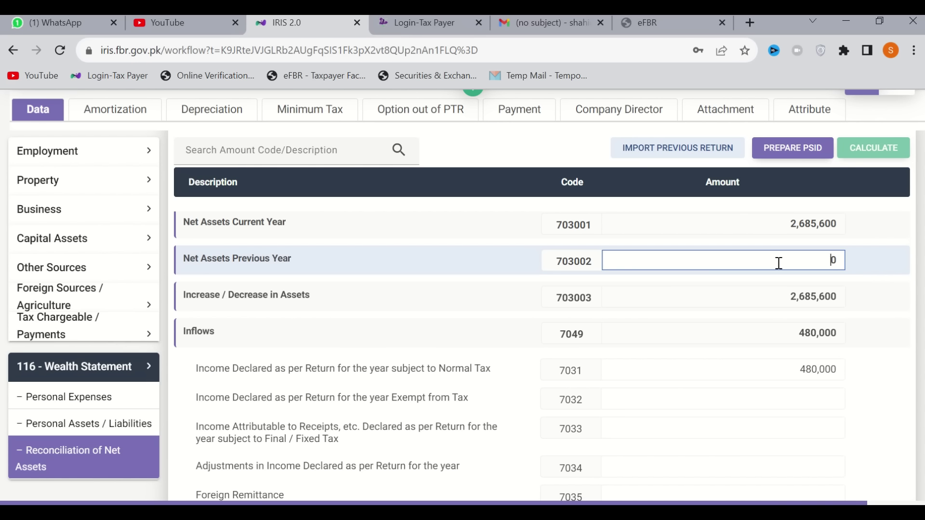
{"action": "type", "text": "235000"}
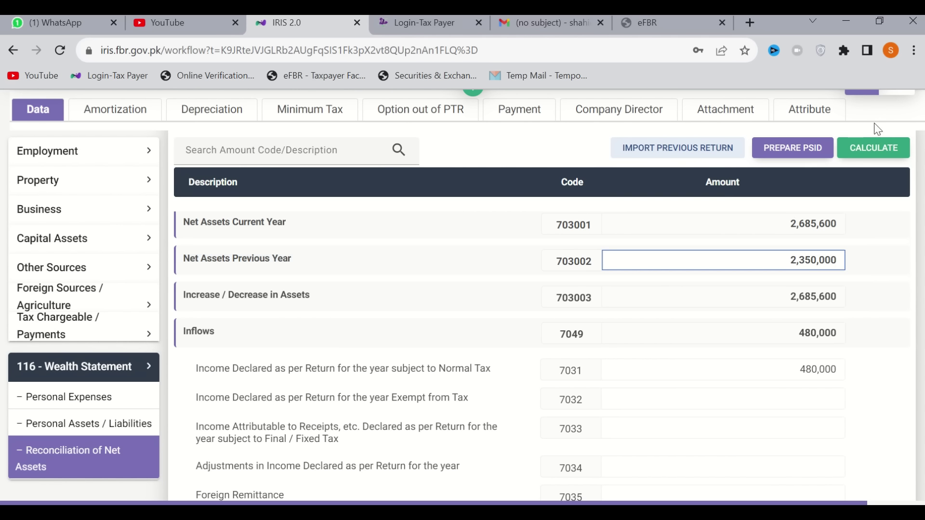
{"action": "left_click", "coordinate": [870, 153]}
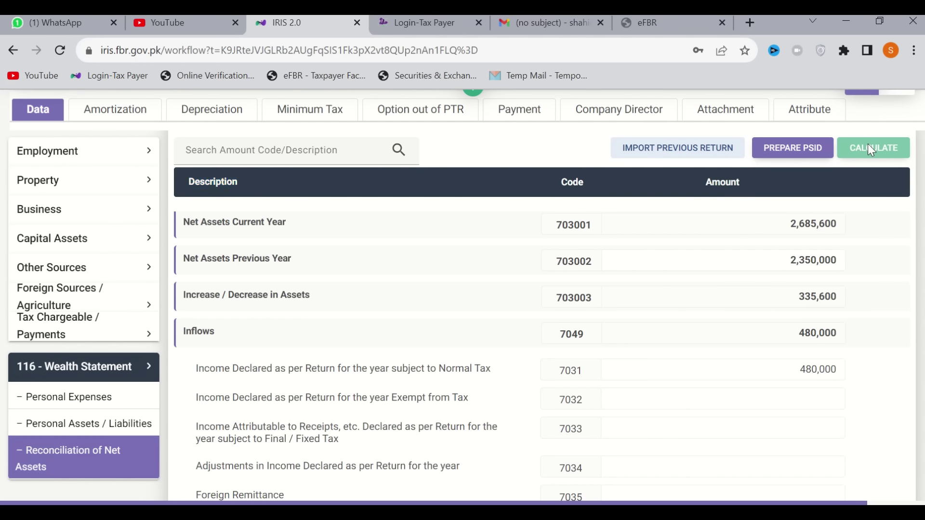
{"action": "scroll", "coordinate": [824, 296], "scroll_direction": "down", "scroll_amount": 10}
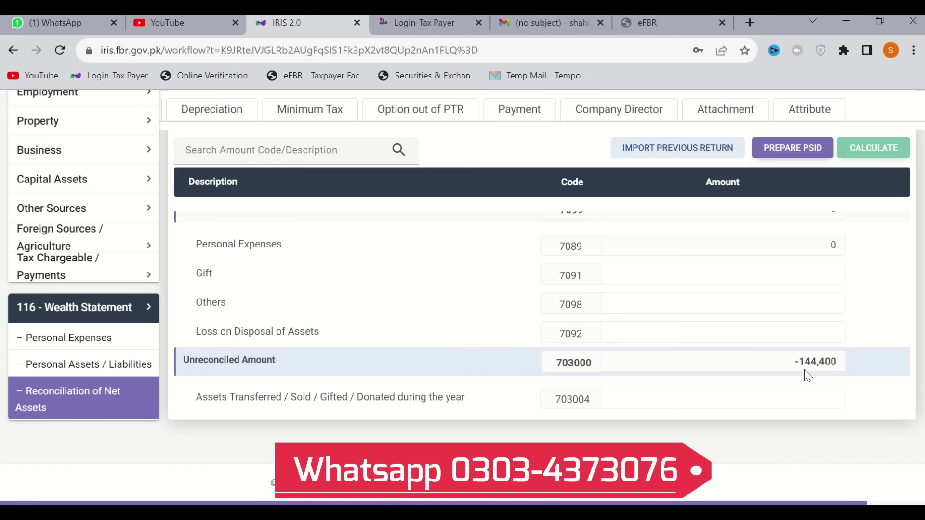
Scroll through the net assets reconciliation to review the -144,400 Unreconciled Amount
{"action": "scroll", "coordinate": [805, 369], "scroll_direction": "up", "scroll_amount": 10}
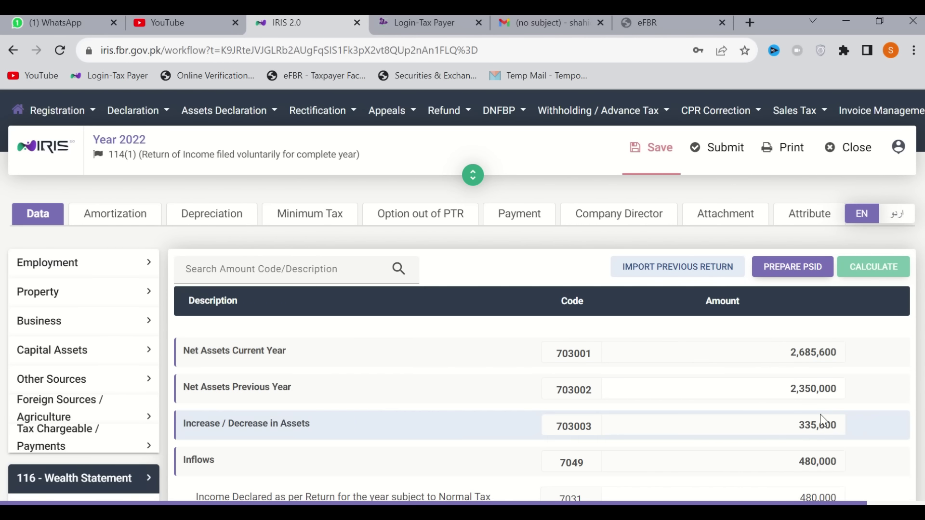
{"action": "scroll", "coordinate": [806, 400], "scroll_direction": "down", "scroll_amount": 2}
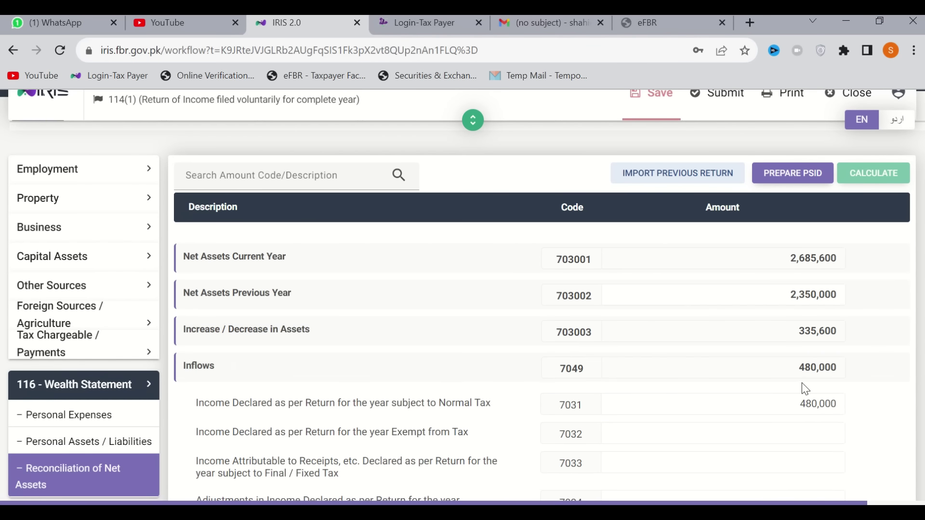
{"action": "scroll", "coordinate": [803, 387], "scroll_direction": "down", "scroll_amount": 7}
{"action": "scroll", "coordinate": [802, 383], "scroll_direction": "down", "scroll_amount": 3}
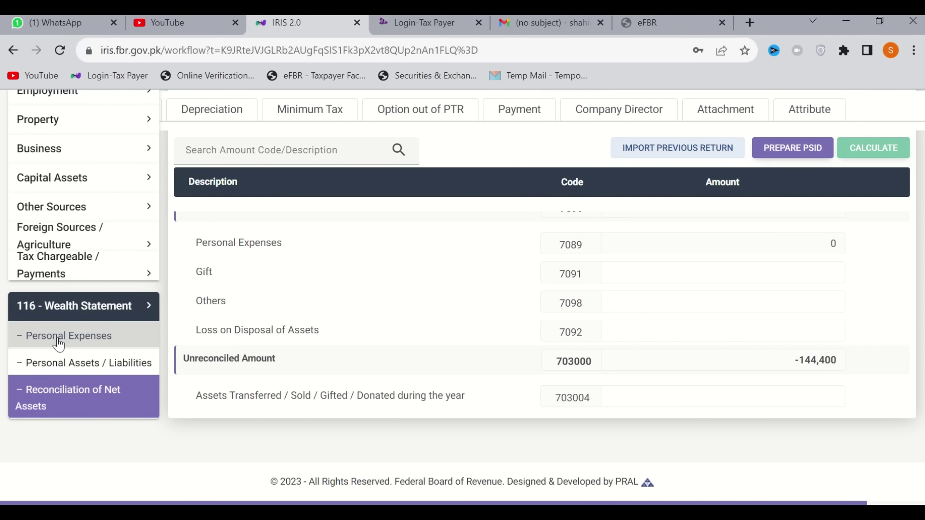
{"action": "scroll", "coordinate": [651, 427], "scroll_direction": "up", "scroll_amount": 10}
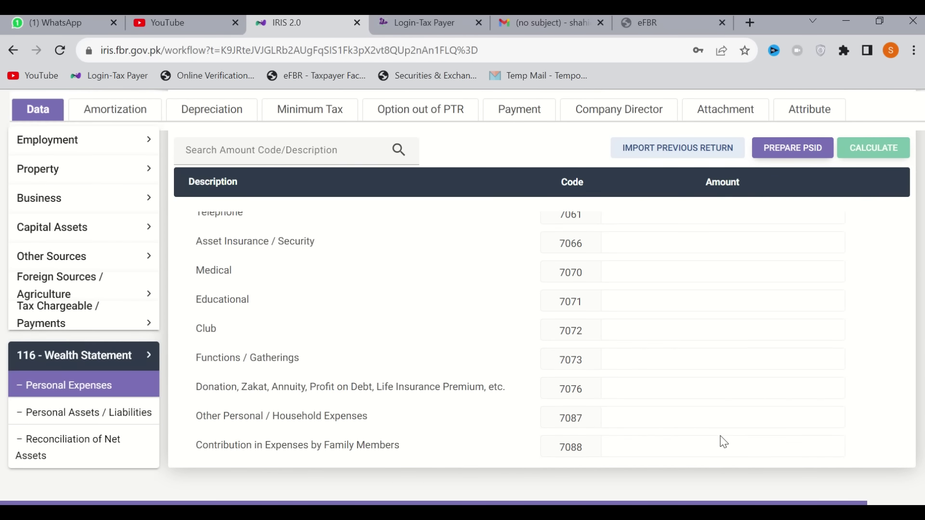
{"action": "scroll", "coordinate": [756, 438], "scroll_direction": "down", "scroll_amount": 2}
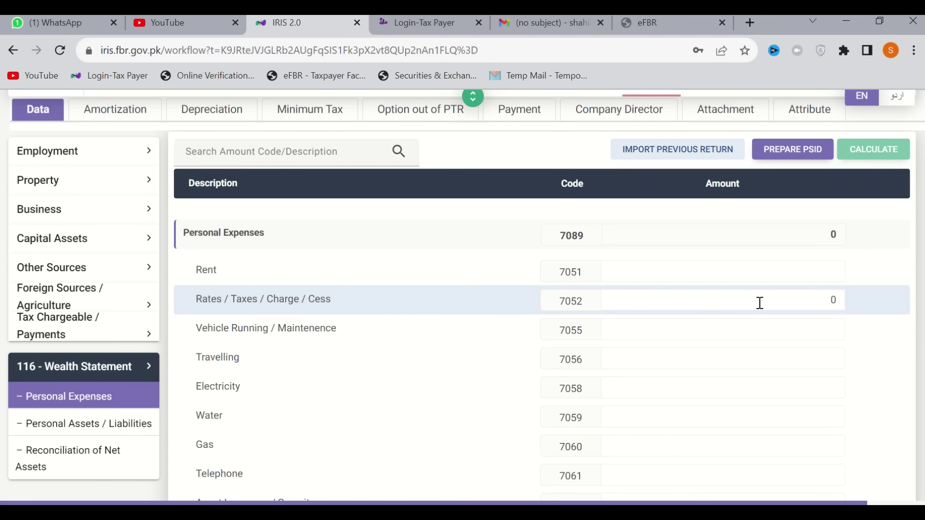
{"action": "left_click", "coordinate": [764, 330]}
{"action": "left_click", "coordinate": [759, 355]}
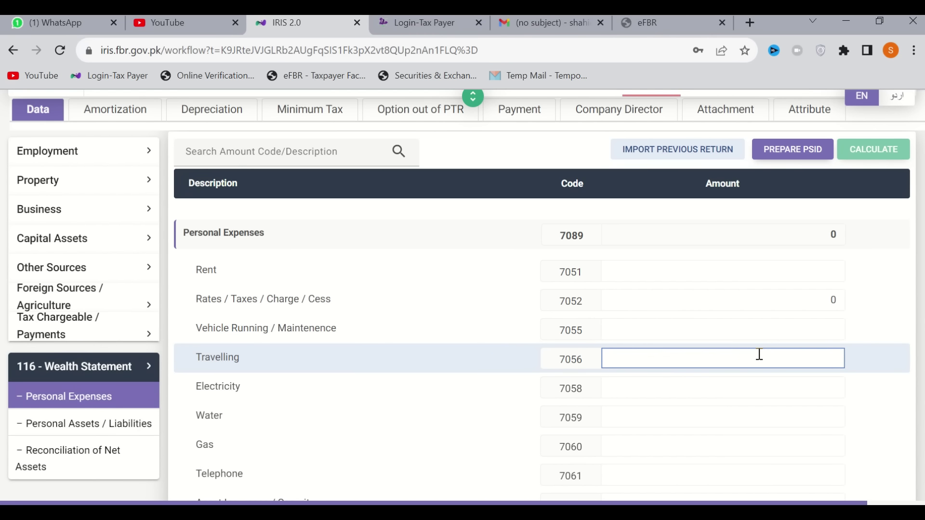
{"action": "scroll", "coordinate": [759, 355], "scroll_direction": "down", "scroll_amount": 1}
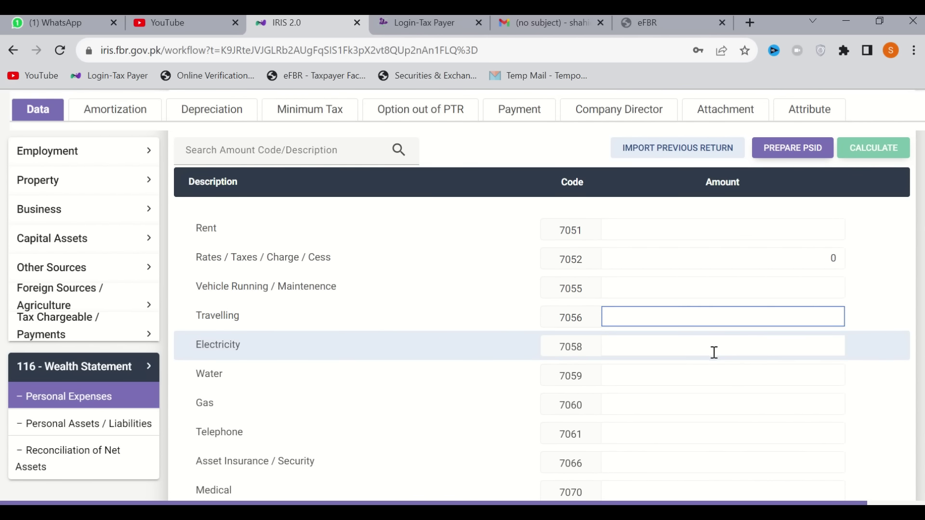
{"action": "left_click", "coordinate": [733, 353]}
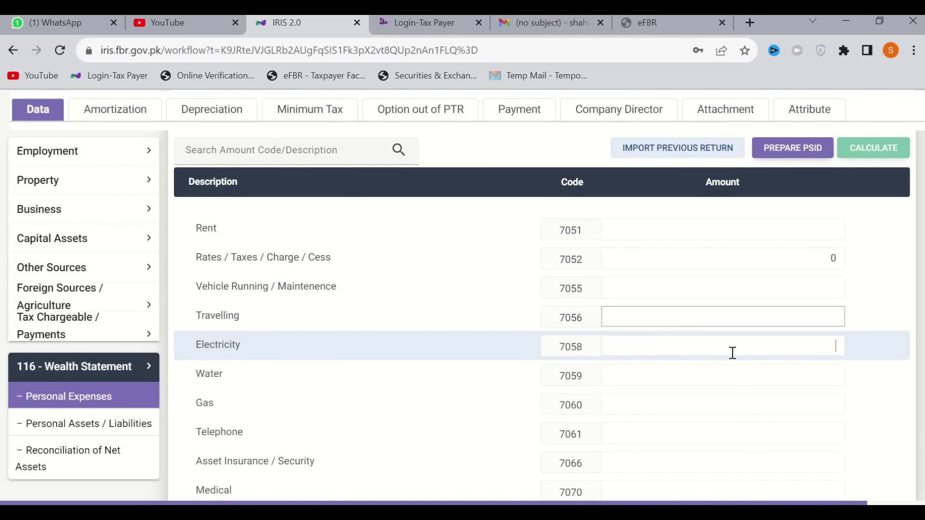
{"action": "left_click", "coordinate": [745, 379]}
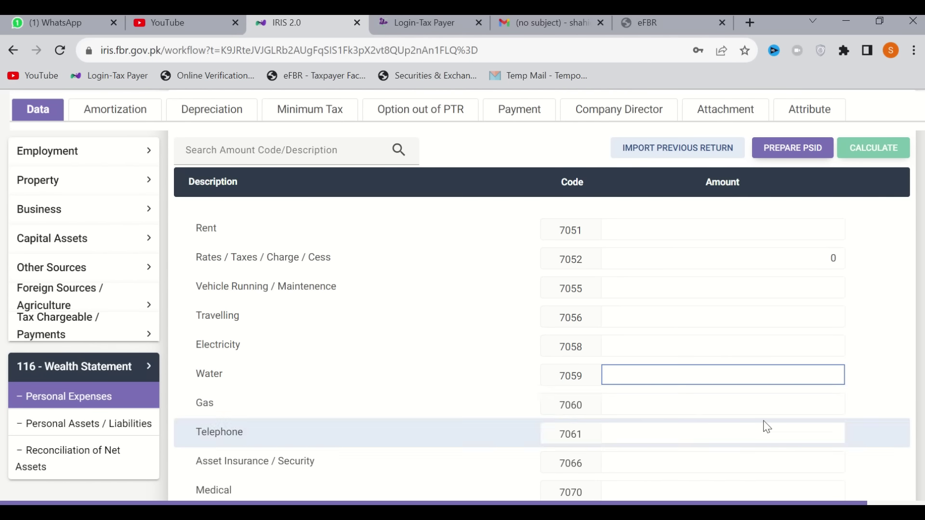
{"action": "left_click", "coordinate": [775, 408]}
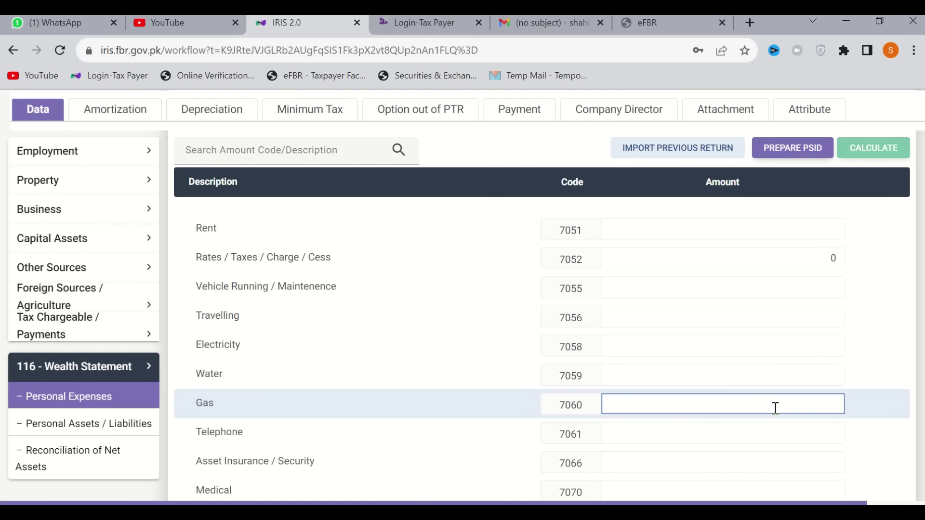
{"action": "scroll", "coordinate": [775, 408], "scroll_direction": "down", "scroll_amount": 1}
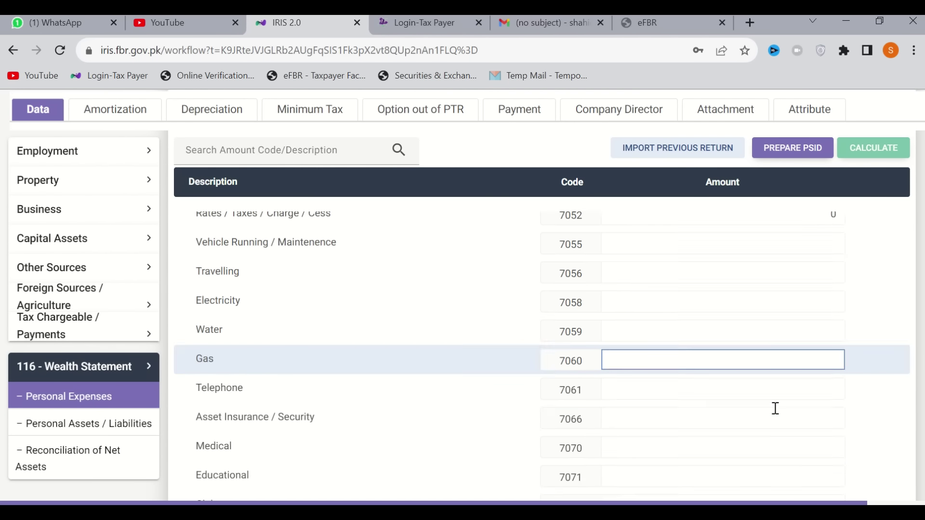
{"action": "left_click", "coordinate": [728, 389]}
{"action": "scroll", "coordinate": [726, 388], "scroll_direction": "down", "scroll_amount": 1}
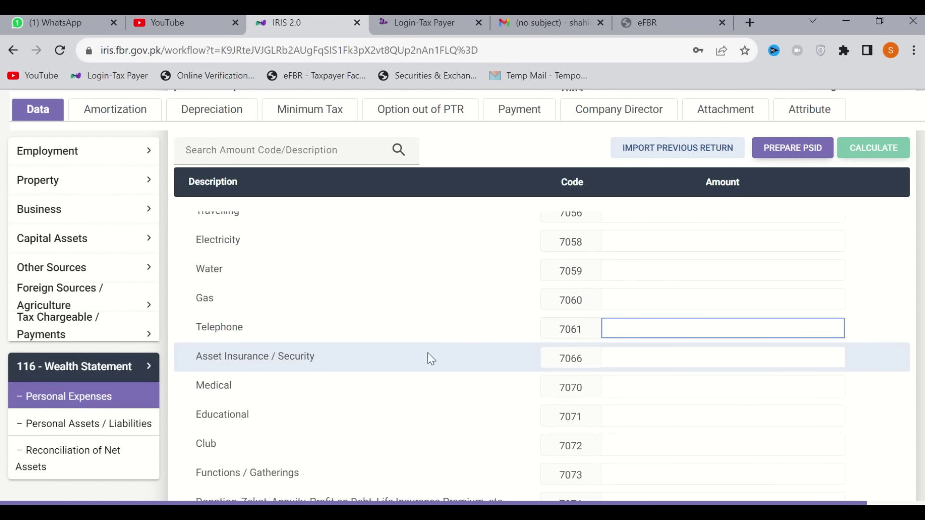
{"action": "left_click", "coordinate": [729, 360]}
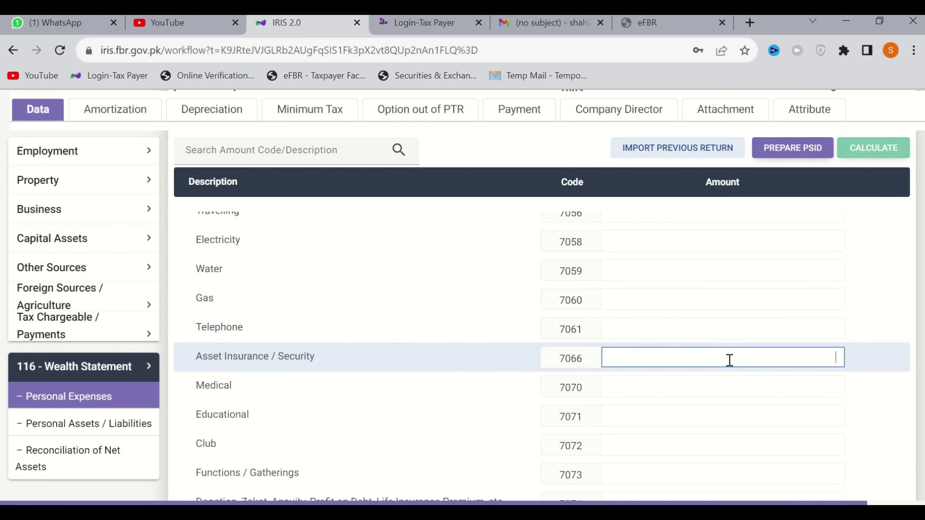
{"action": "left_click", "coordinate": [722, 390]}
{"action": "left_click", "coordinate": [747, 419]}
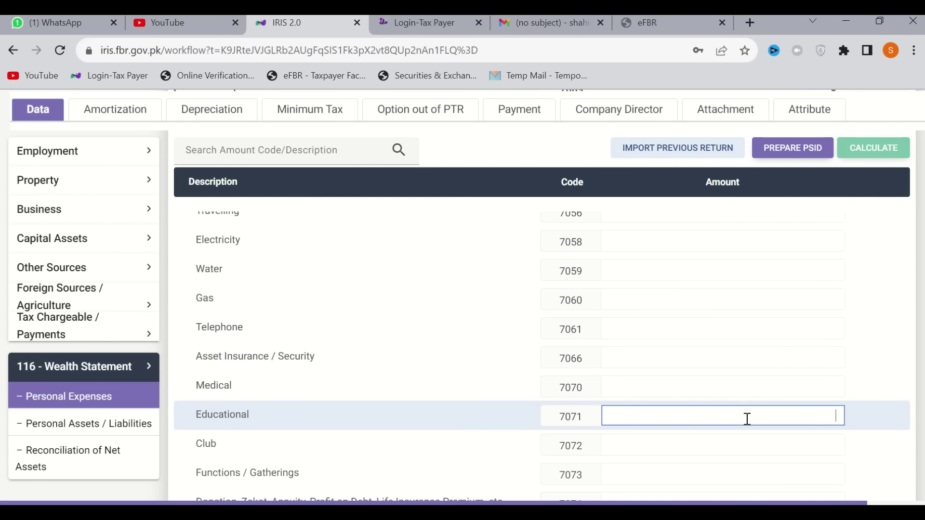
{"action": "scroll", "coordinate": [747, 419], "scroll_direction": "down", "scroll_amount": 3}
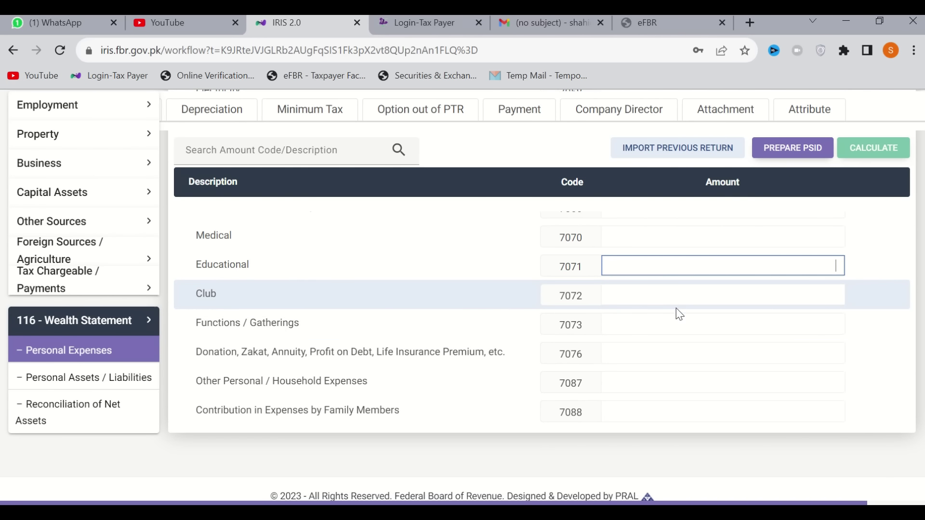
{"action": "left_click", "coordinate": [714, 319]}
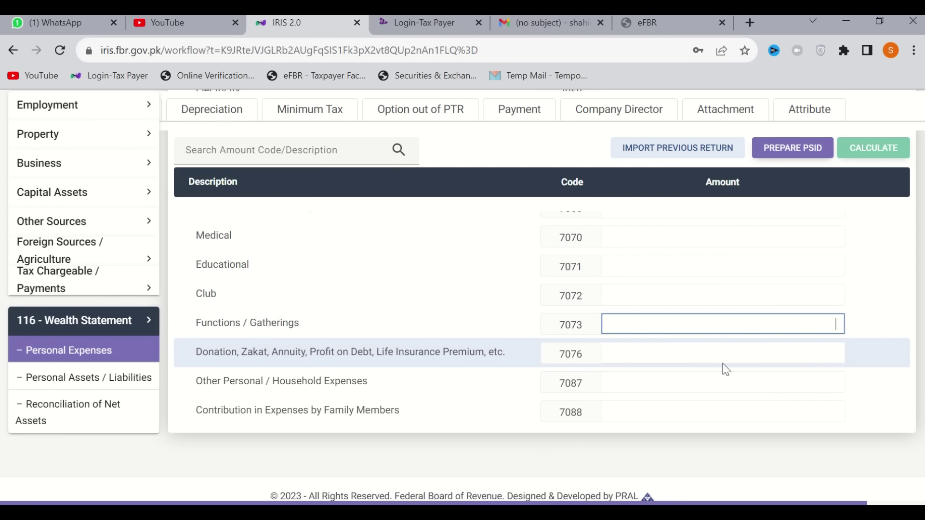
{"action": "left_click", "coordinate": [702, 360]}
{"action": "left_click", "coordinate": [693, 391]}
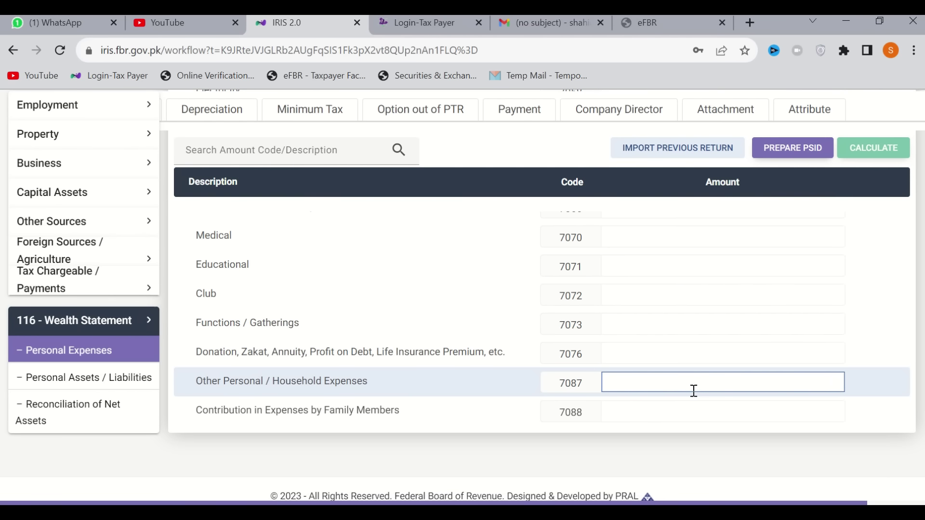
{"action": "scroll", "coordinate": [694, 390], "scroll_direction": "up", "scroll_amount": 10}
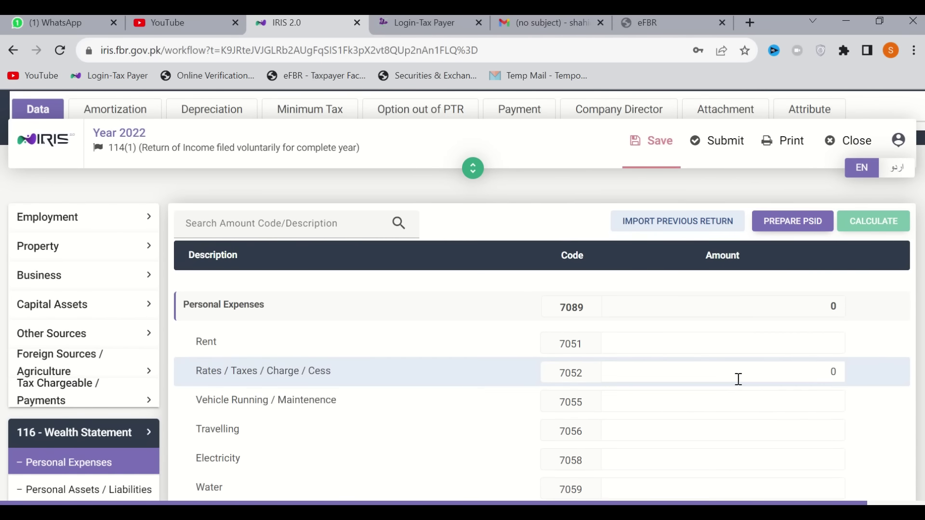
Enter 6,000 for Travelling and 18,560 for Electricity in Personal Expenses
{"action": "left_click", "coordinate": [749, 402]}
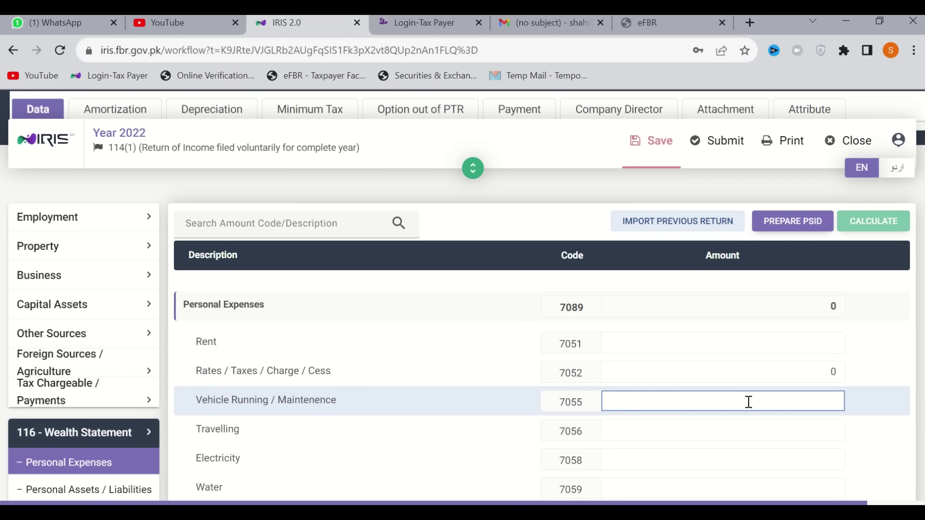
{"action": "key", "text": "Tab"}
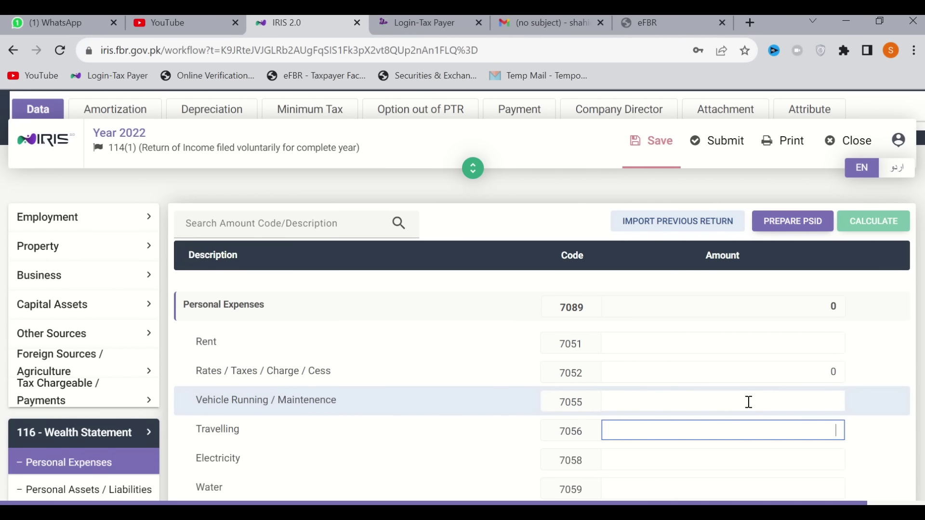
{"action": "type", "text": "6000"}
{"action": "key", "text": "Tab"}
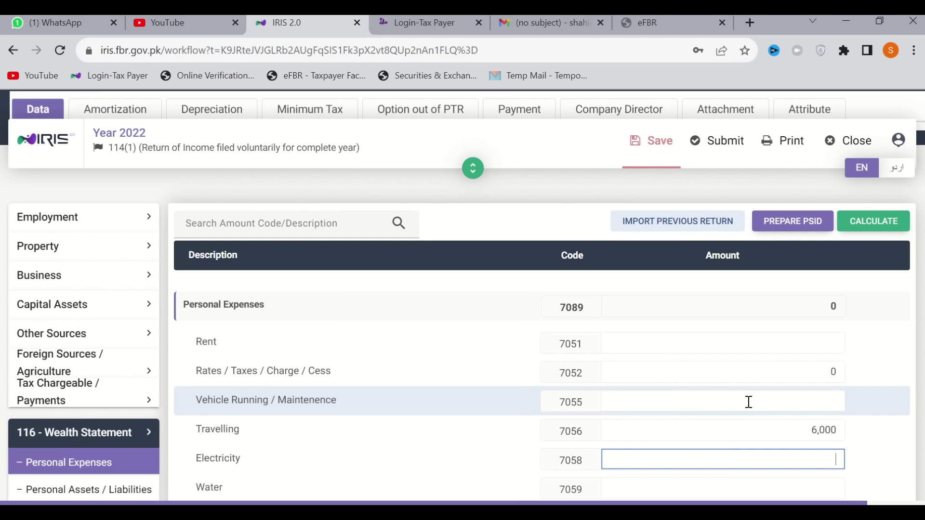
{"action": "type", "text": "18560"}
{"action": "key", "text": "Tab"}
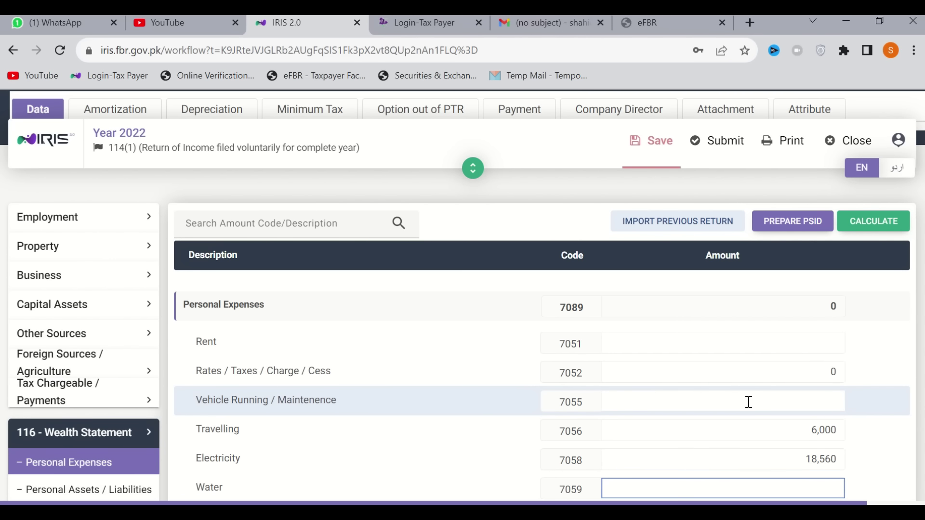
Enter 5,000 for Medical, 1,000 for Functions / Gatherings, and the donation amount
{"action": "scroll", "coordinate": [749, 404], "scroll_direction": "down", "scroll_amount": 1}
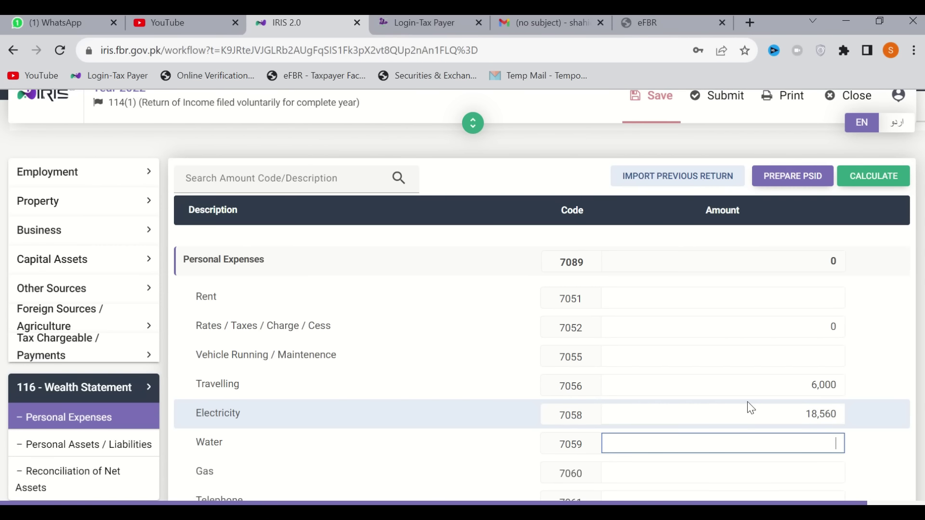
{"action": "key", "text": "Tab"}
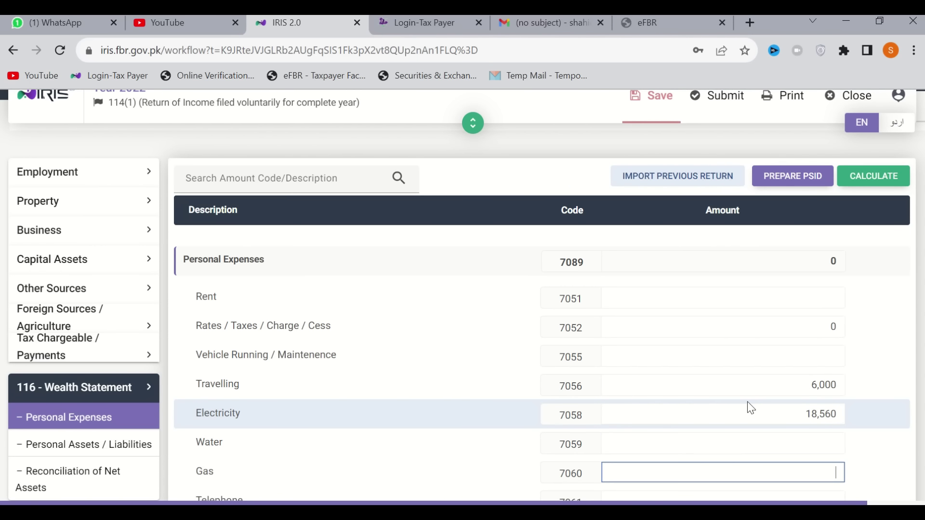
{"action": "key", "text": "Tab"}
{"action": "key", "text": "Tab"}
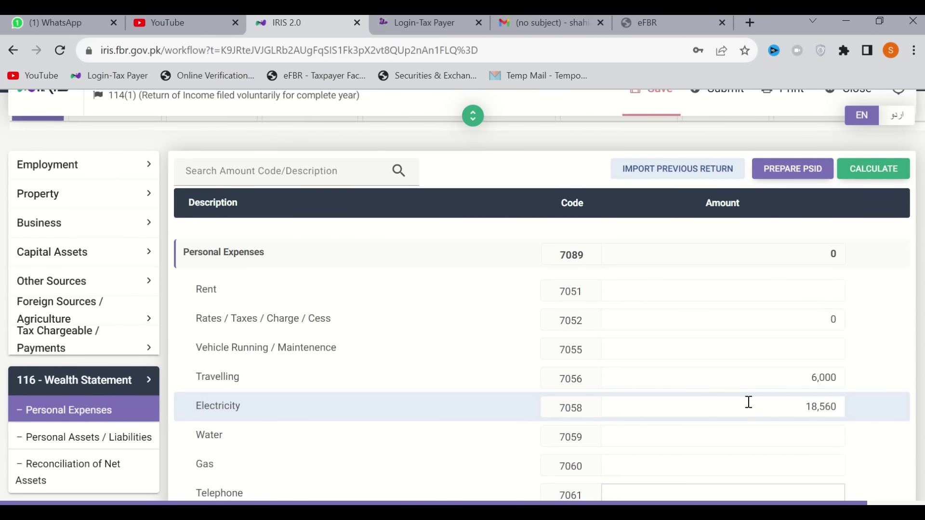
{"action": "key", "text": "Tab"}
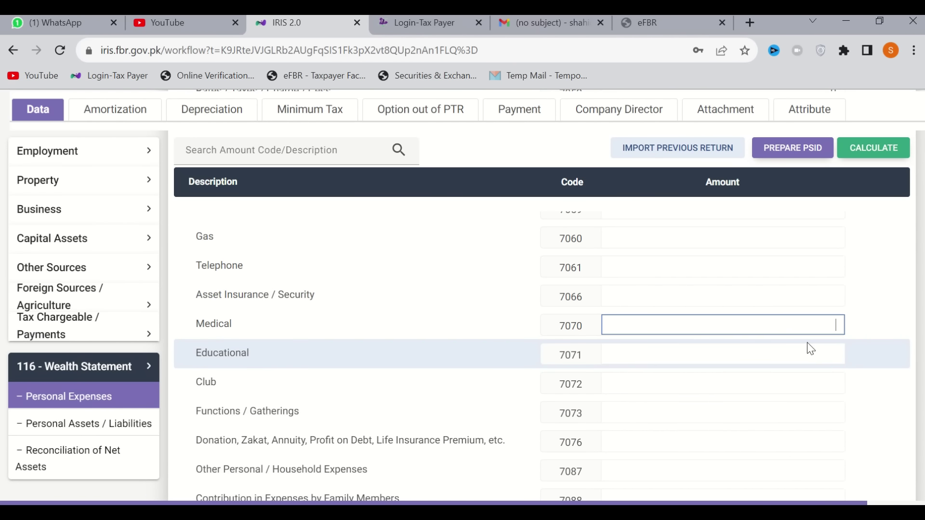
{"action": "type", "text": "5000"}
{"action": "key", "text": "Tab"}
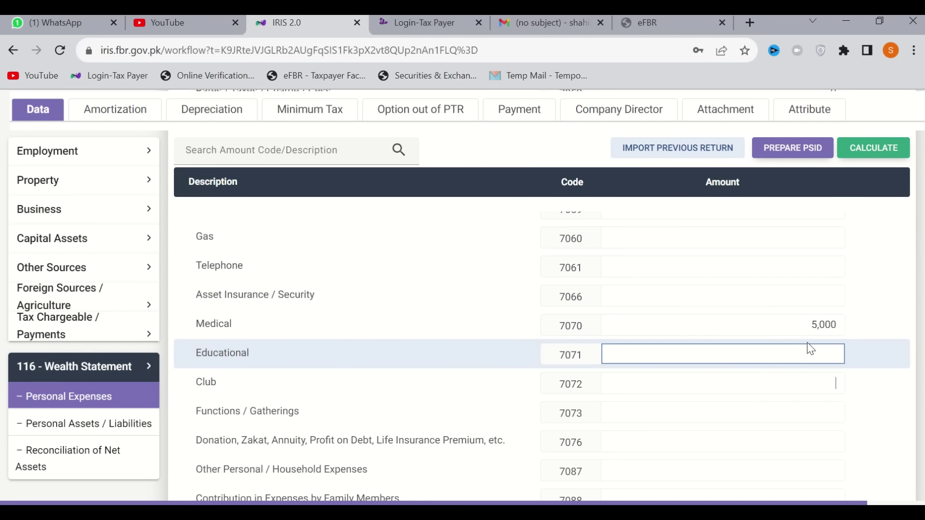
{"action": "key", "text": "Tab"}
{"action": "type", "text": "1000"}
{"action": "key", "text": "Tab"}
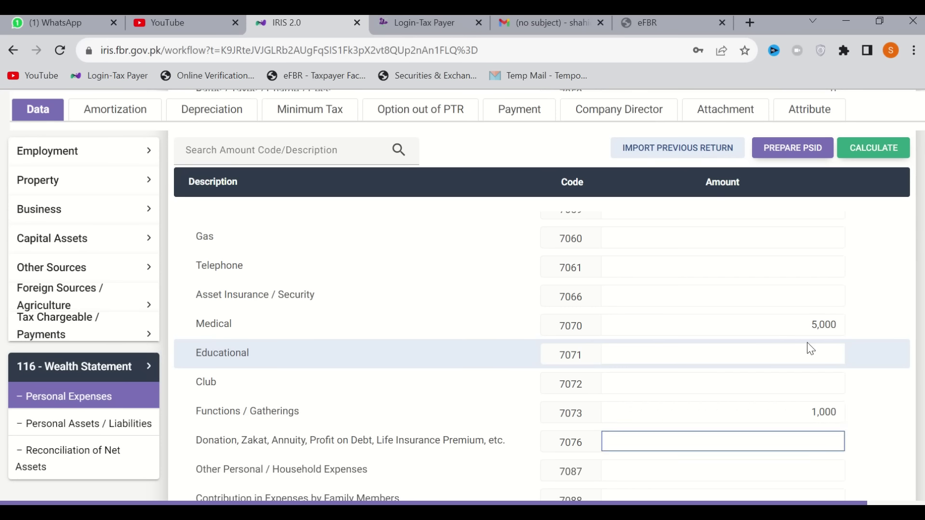
{"action": "type", "text": "3893"}
{"action": "scroll", "coordinate": [809, 347], "scroll_direction": "up", "scroll_amount": 2}
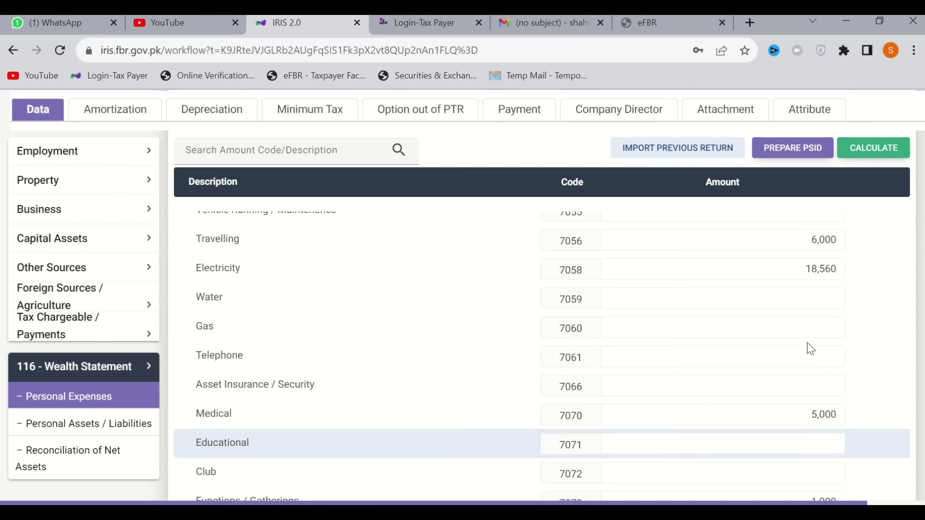
Recalculate the personal expenses total and check the Reconciliation of Net Assets section
{"action": "left_click", "coordinate": [875, 156]}
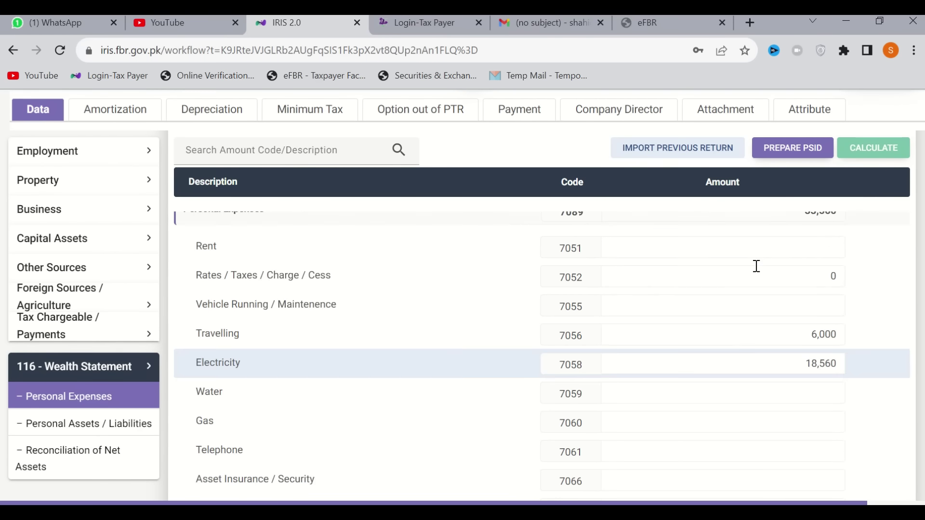
{"action": "scroll", "coordinate": [756, 264], "scroll_direction": "up", "scroll_amount": 5}
{"action": "scroll", "coordinate": [756, 273], "scroll_direction": "down", "scroll_amount": 1}
{"action": "scroll", "coordinate": [756, 273], "scroll_direction": "down", "scroll_amount": 5}
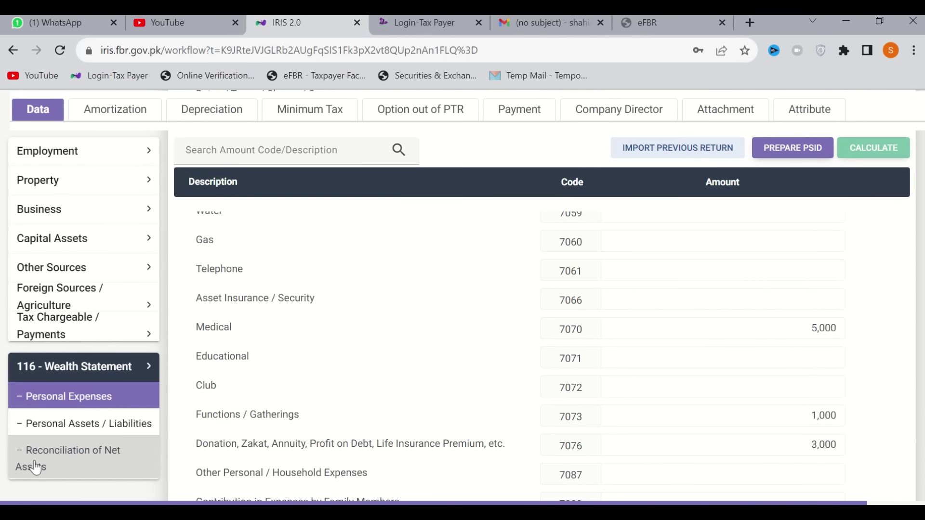
{"action": "left_click", "coordinate": [36, 468]}
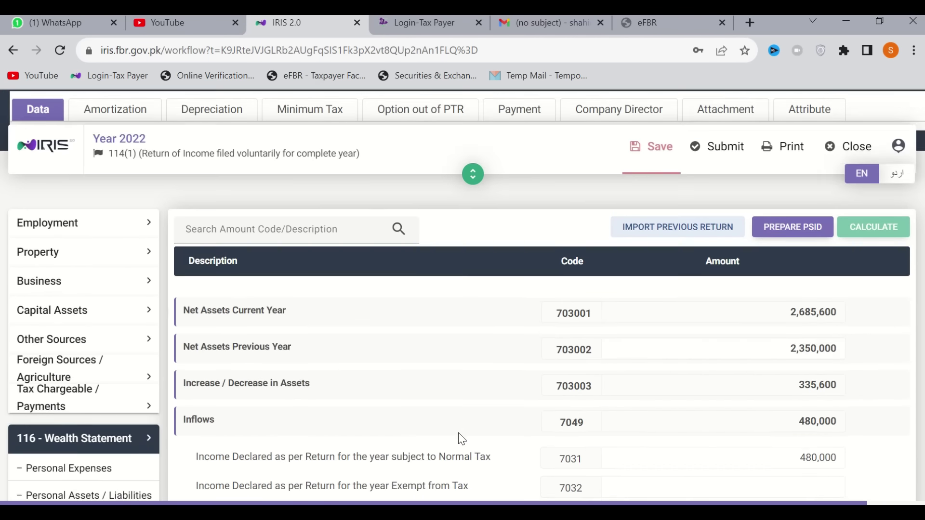
{"action": "scroll", "coordinate": [461, 439], "scroll_direction": "down", "scroll_amount": 10}
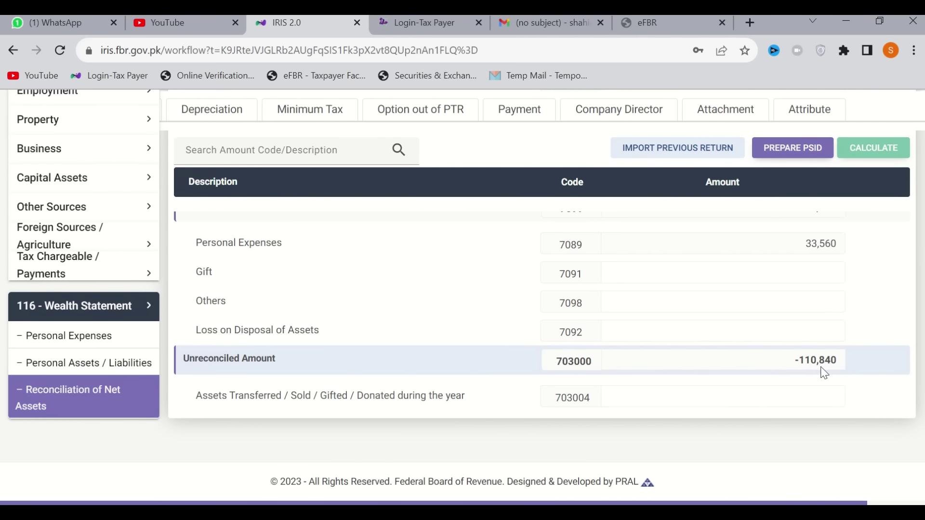
{"action": "left_click", "coordinate": [71, 342]}
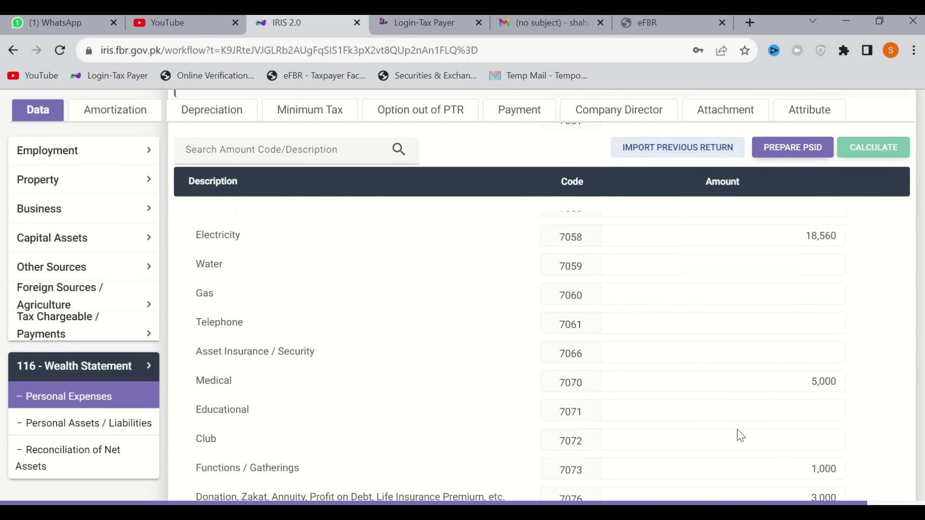
{"action": "scroll", "coordinate": [737, 429], "scroll_direction": "down", "scroll_amount": 3}
Enter 110,840 as Other Personal / Household Expenses (7087) and recalculate, totalling 144,400
{"action": "left_click", "coordinate": [776, 386]}
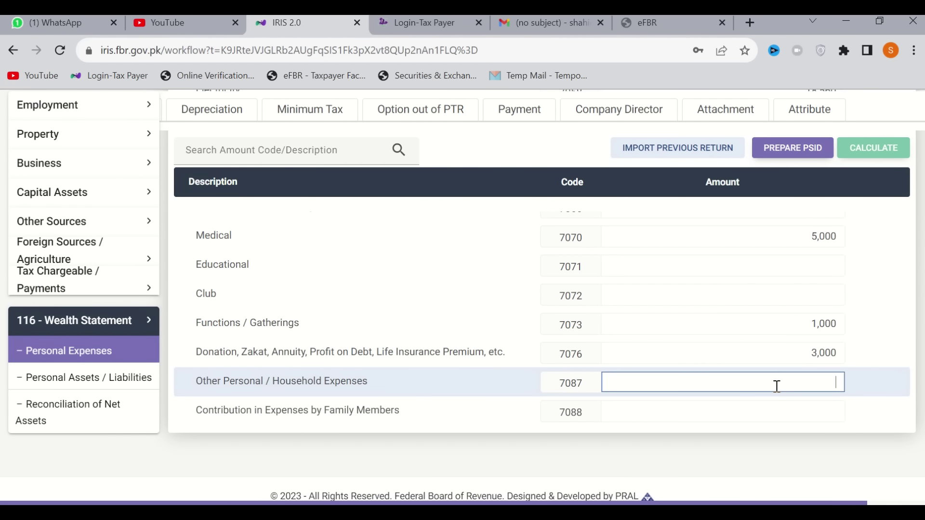
{"action": "type", "text": "110840"}
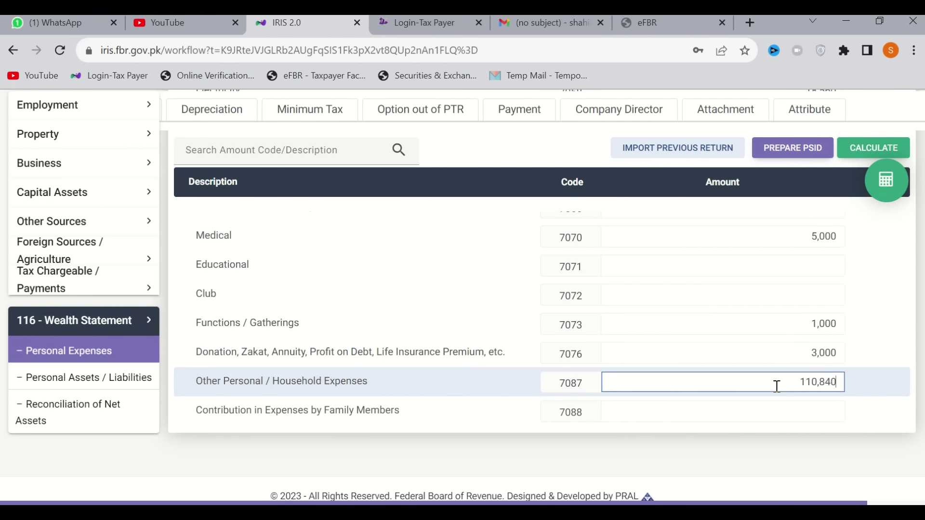
{"action": "left_click", "coordinate": [862, 144]}
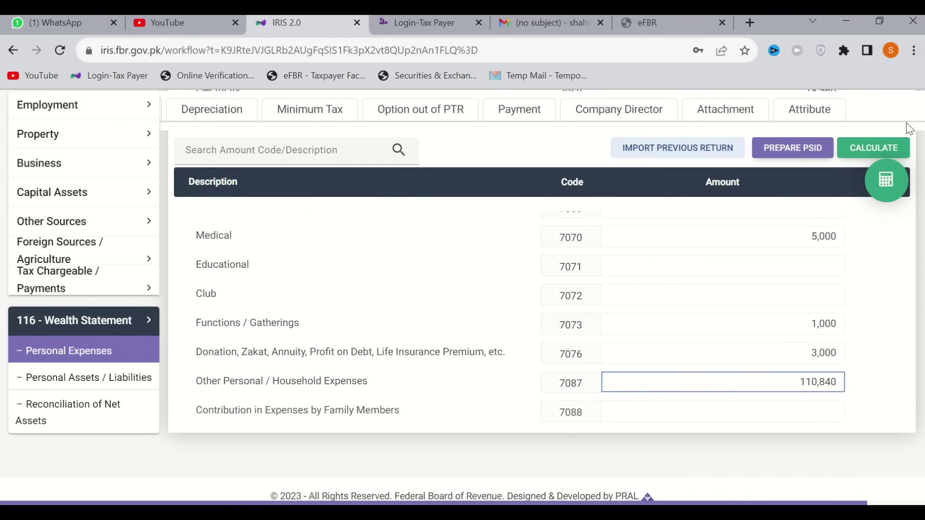
{"action": "left_click", "coordinate": [880, 153]}
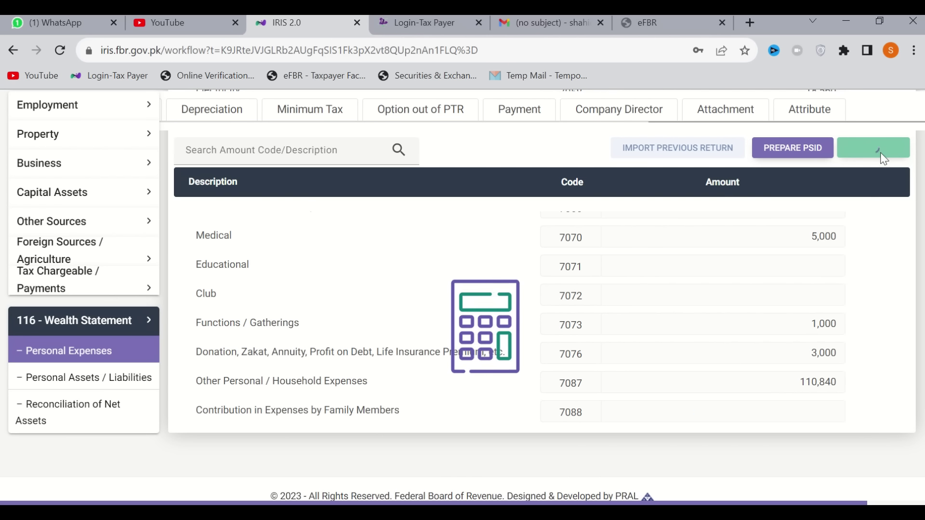
{"action": "scroll", "coordinate": [774, 320], "scroll_direction": "up", "scroll_amount": 4}
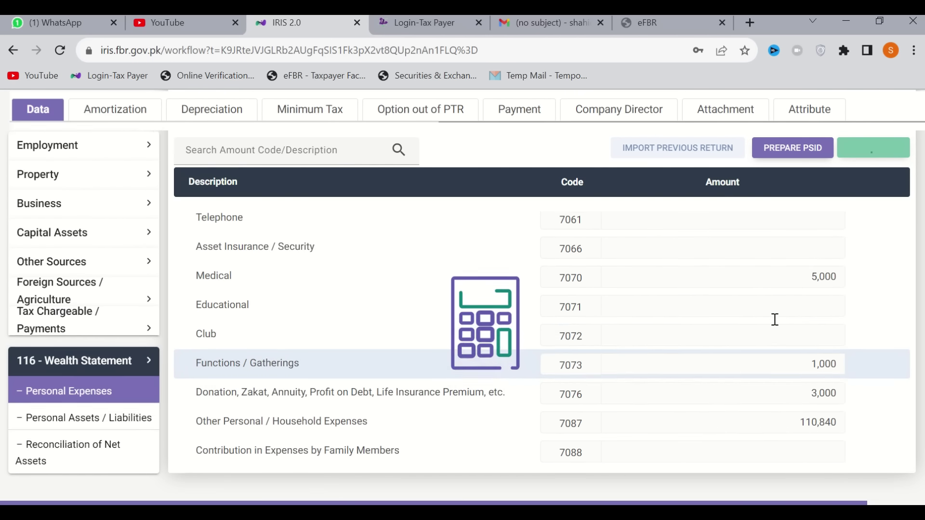
{"action": "scroll", "coordinate": [774, 320], "scroll_direction": "up", "scroll_amount": 5}
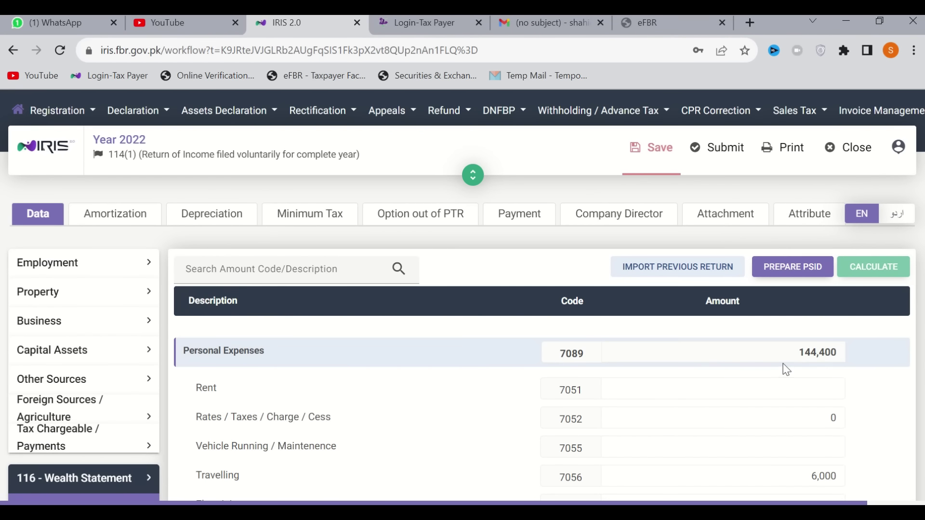
{"action": "scroll", "coordinate": [223, 366], "scroll_direction": "down", "scroll_amount": 5}
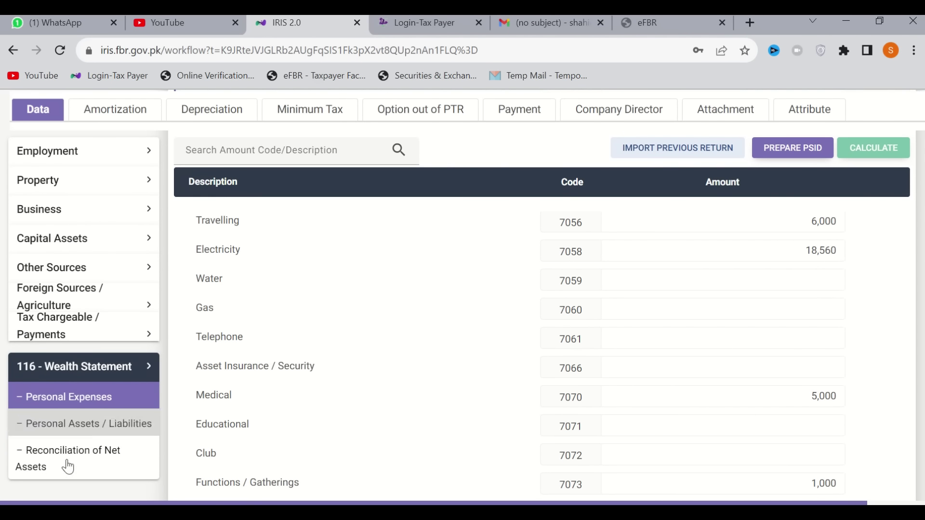
Review the reconciliation: net assets 2,685,600 vs 2,350,000 previously, inflows 480,000, unreconciled 0
{"action": "left_click", "coordinate": [83, 463]}
{"action": "scroll", "coordinate": [486, 477], "scroll_direction": "up", "scroll_amount": 2}
{"action": "scroll", "coordinate": [488, 475], "scroll_direction": "down", "scroll_amount": 10}
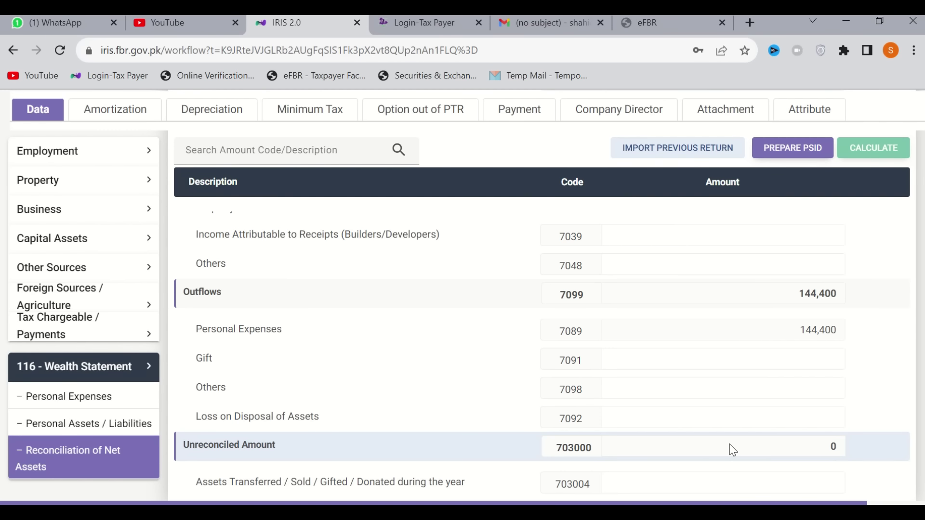
{"action": "scroll", "coordinate": [732, 448], "scroll_direction": "up", "scroll_amount": 7}
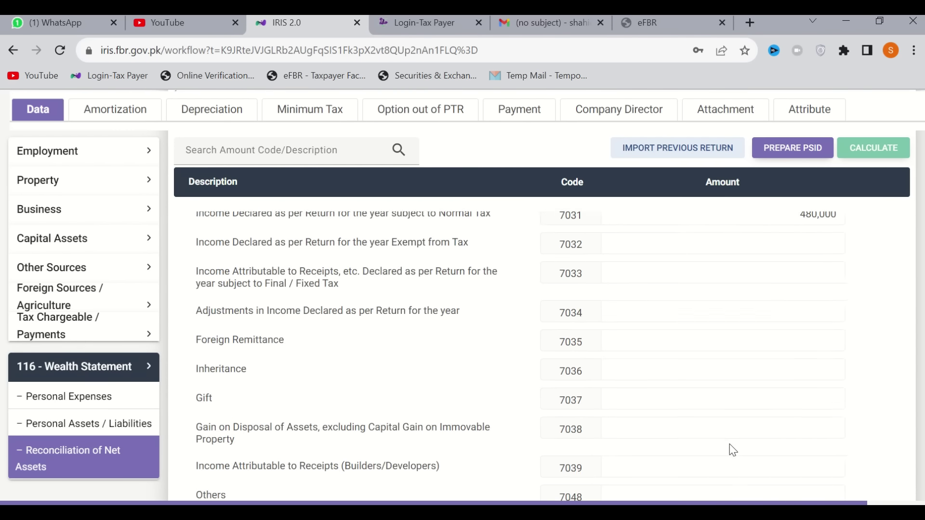
{"action": "scroll", "coordinate": [791, 389], "scroll_direction": "up", "scroll_amount": 2}
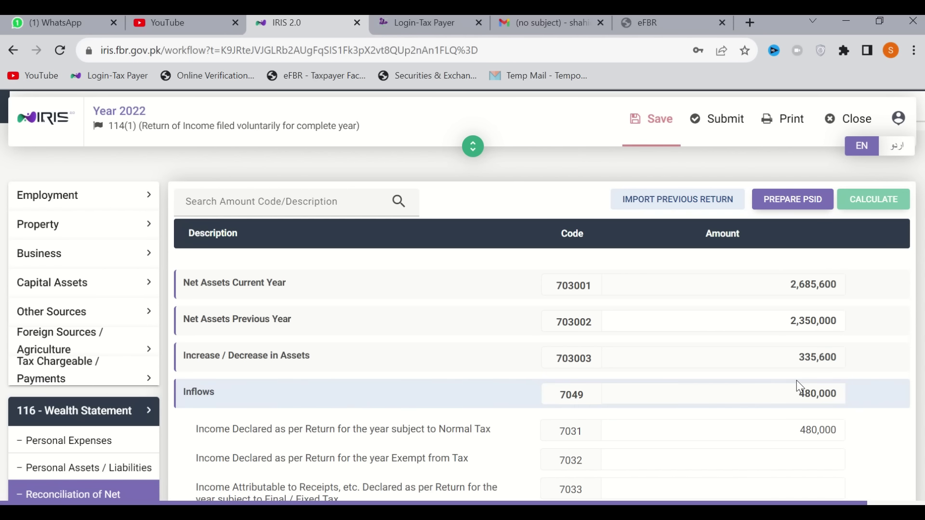
{"action": "scroll", "coordinate": [796, 380], "scroll_direction": "down", "scroll_amount": 3}
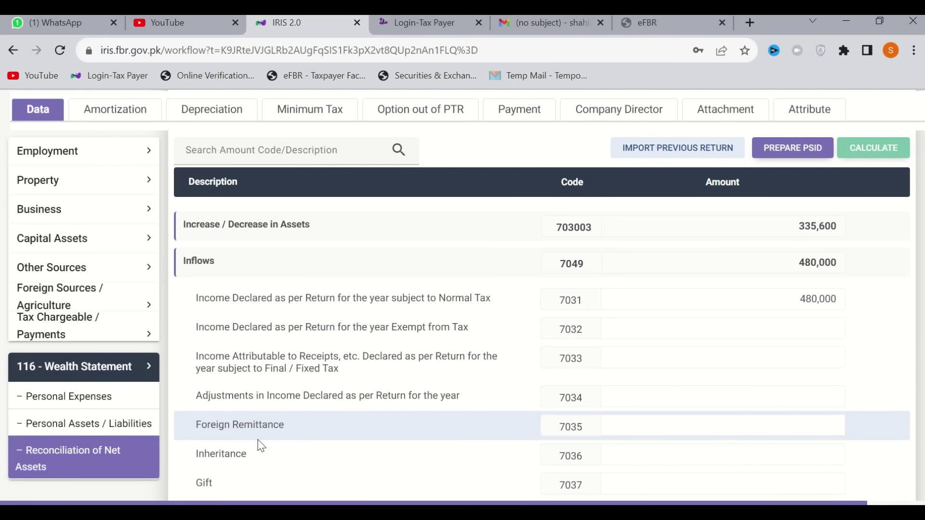
{"action": "scroll", "coordinate": [262, 439], "scroll_direction": "up", "scroll_amount": 5}
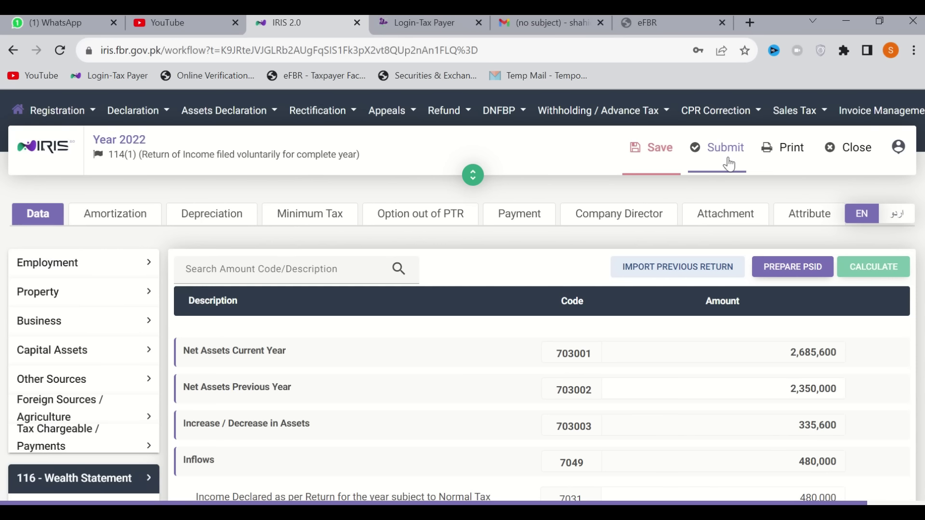
Save the Year 2022 return and switch to the eFBR Income Tax e-Payments tab
{"action": "left_click", "coordinate": [653, 161]}
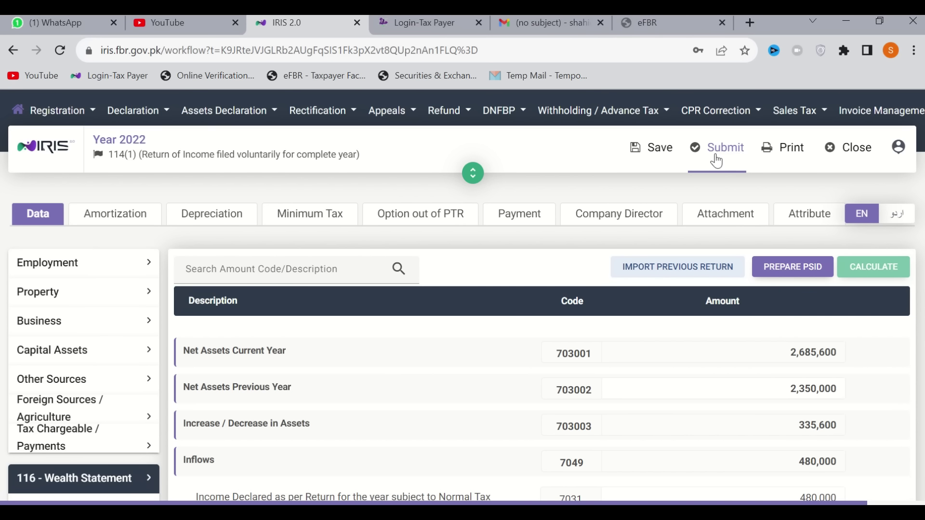
{"action": "left_click", "coordinate": [666, 25]}
{"action": "scroll", "coordinate": [272, 327], "scroll_direction": "up", "scroll_amount": 4}
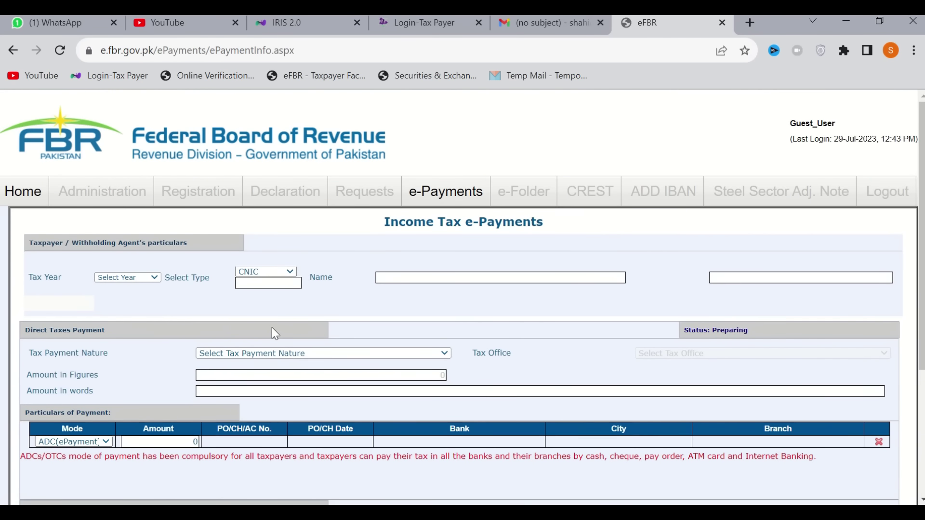
Replace the stale eFBR tab with a new Income Tax e-Payment form from the portal
{"action": "left_click", "coordinate": [724, 23]}
{"action": "key", "text": "ctrl+t"}
{"action": "left_click", "coordinate": [301, 77]}
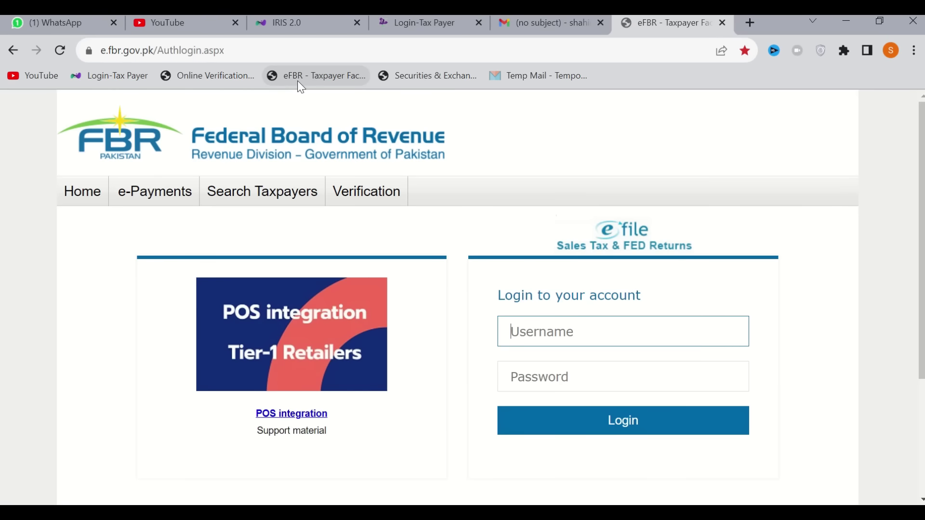
{"action": "mouse_move", "coordinate": [361, 189]}
{"action": "mouse_move", "coordinate": [154, 192]}
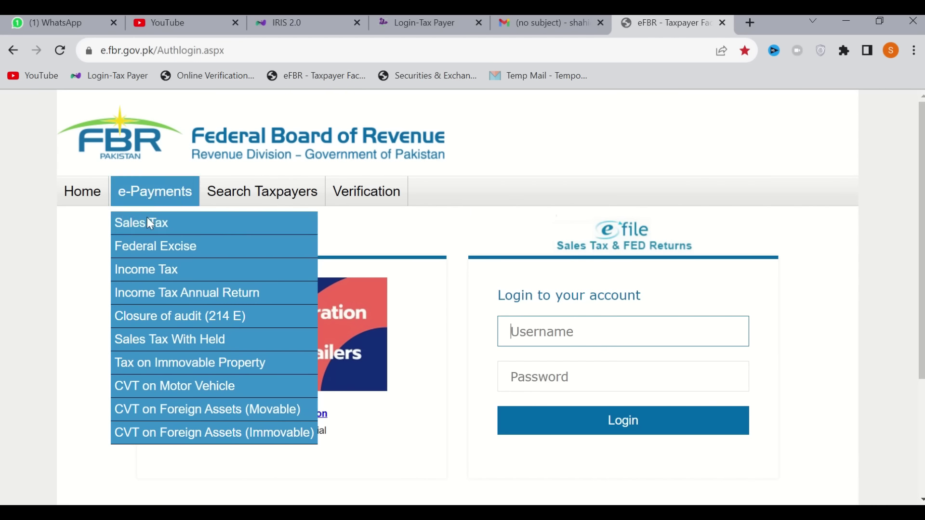
{"action": "left_click", "coordinate": [147, 276]}
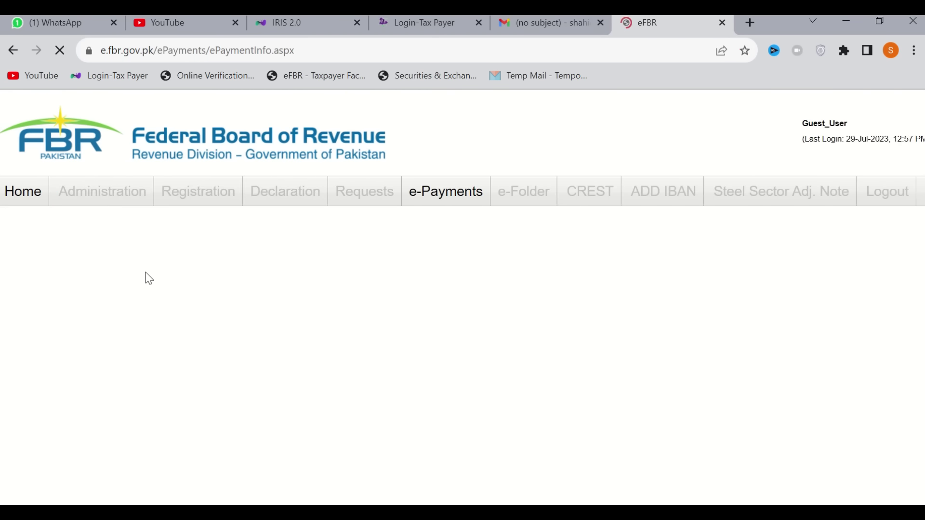
Identify the taxpayer by CNIC, copied from the ID spreadsheet, and set Tax Year 2022
{"action": "left_click", "coordinate": [269, 272]}
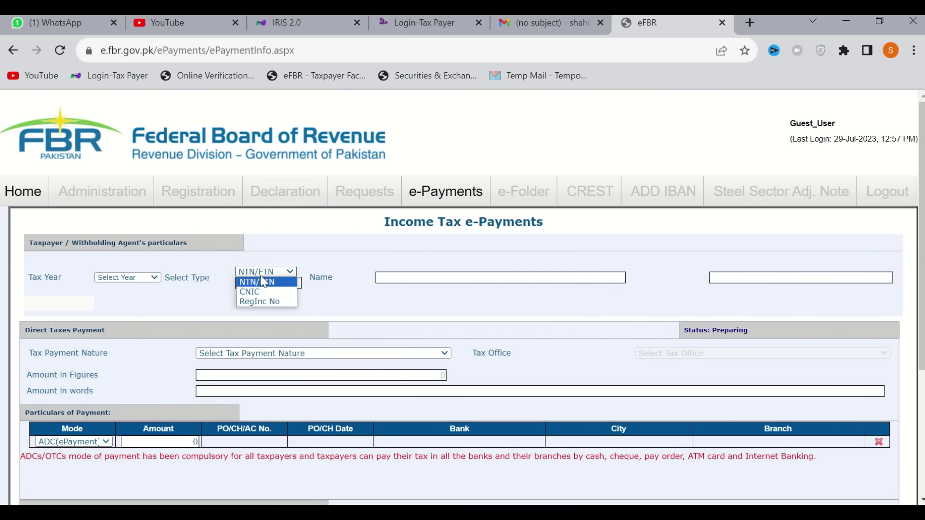
{"action": "left_click", "coordinate": [266, 292]}
{"action": "left_click", "coordinate": [291, 284]}
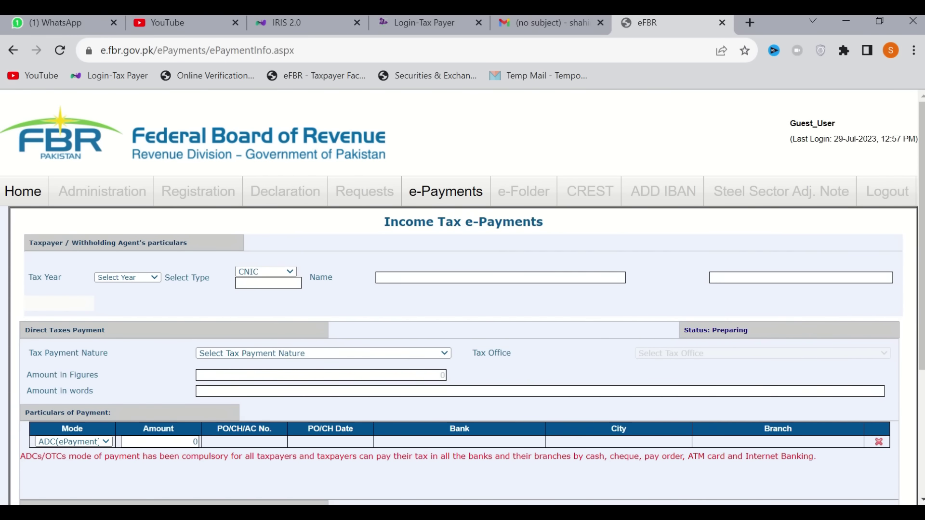
{"action": "key", "text": "alt+Tab"}
{"action": "left_click", "coordinate": [564, 385]}
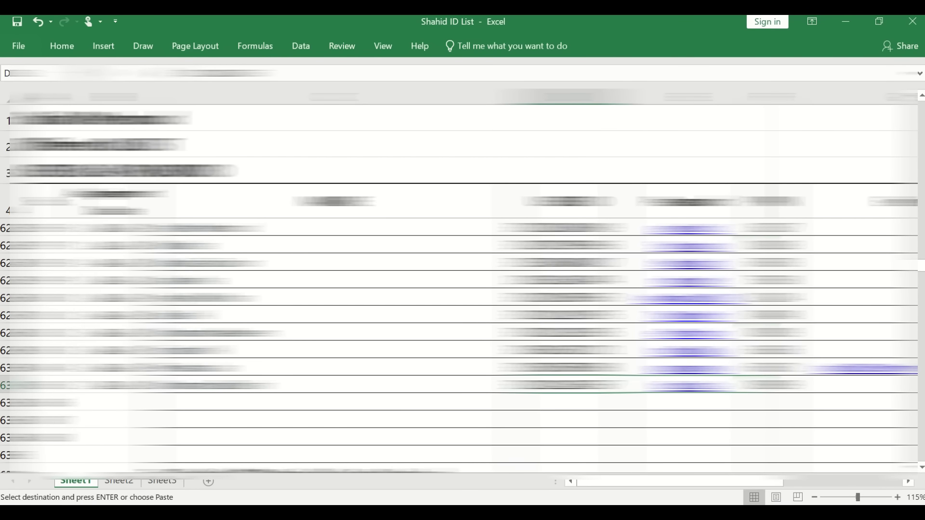
{"action": "key", "text": "alt+Tab"}
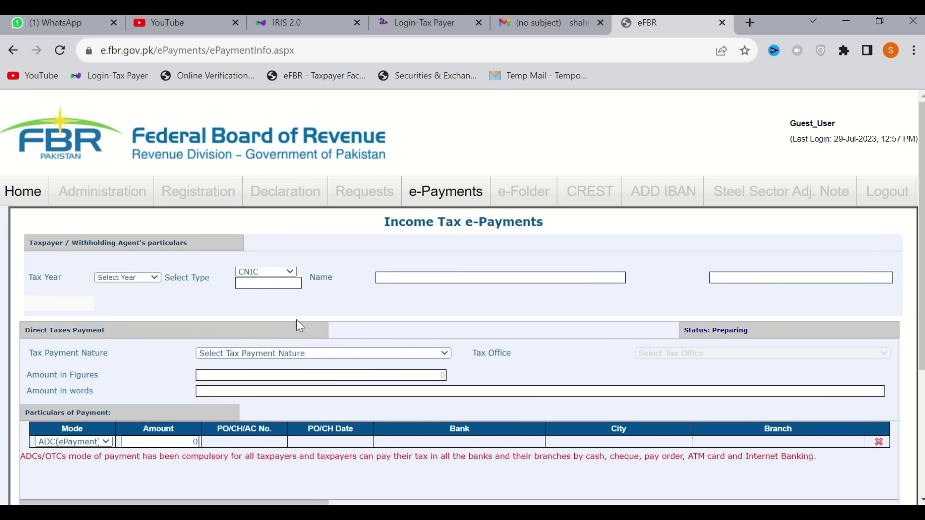
{"action": "left_click", "coordinate": [264, 284]}
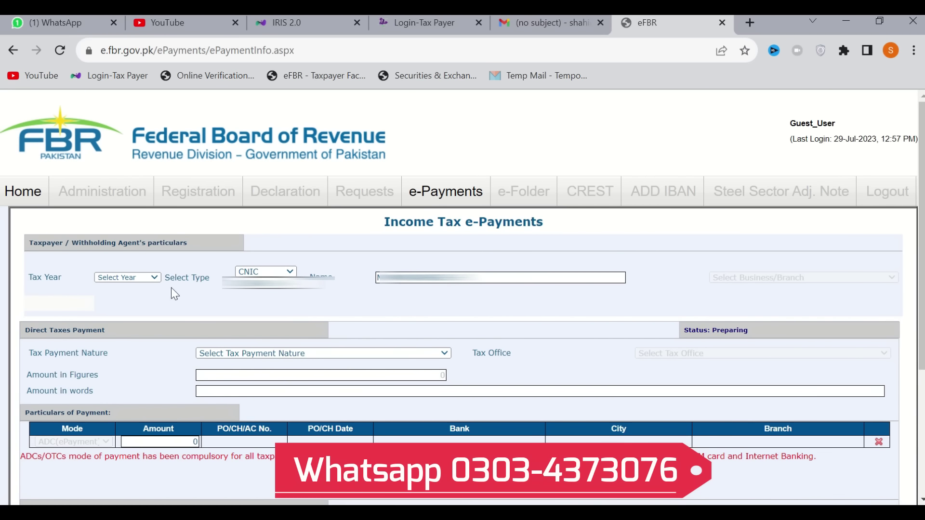
{"action": "left_click", "coordinate": [129, 277]}
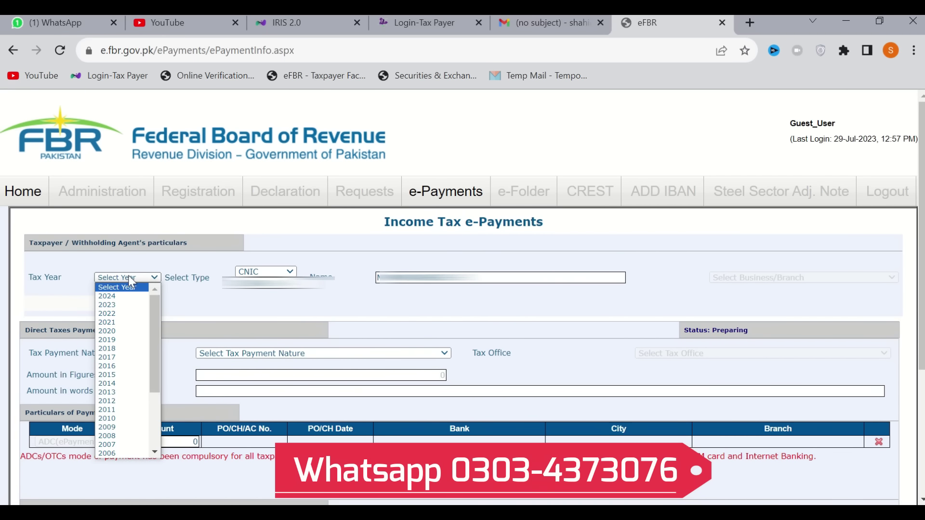
{"action": "left_click", "coordinate": [115, 314]}
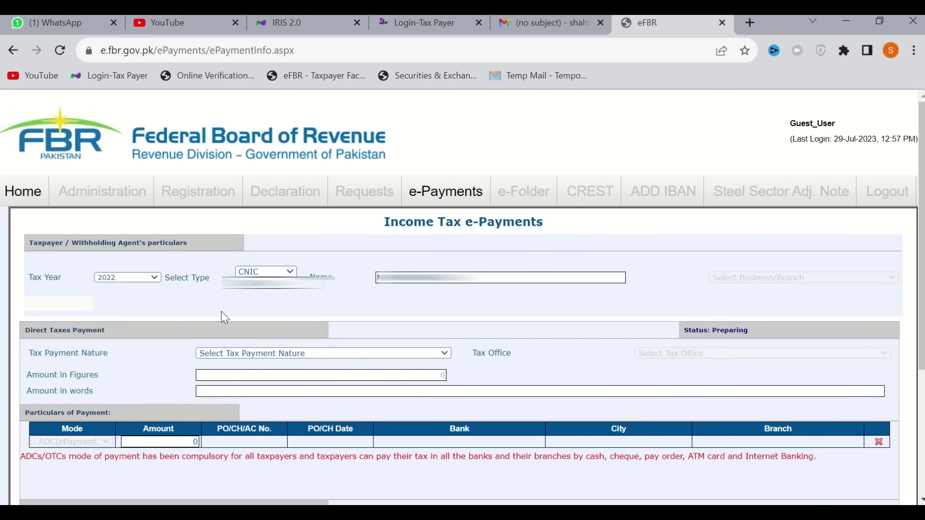
Set Tax Payment Nature to Misc. and section to 920601 - 182(A) - Surcharge for ATL
{"action": "left_click", "coordinate": [239, 354]}
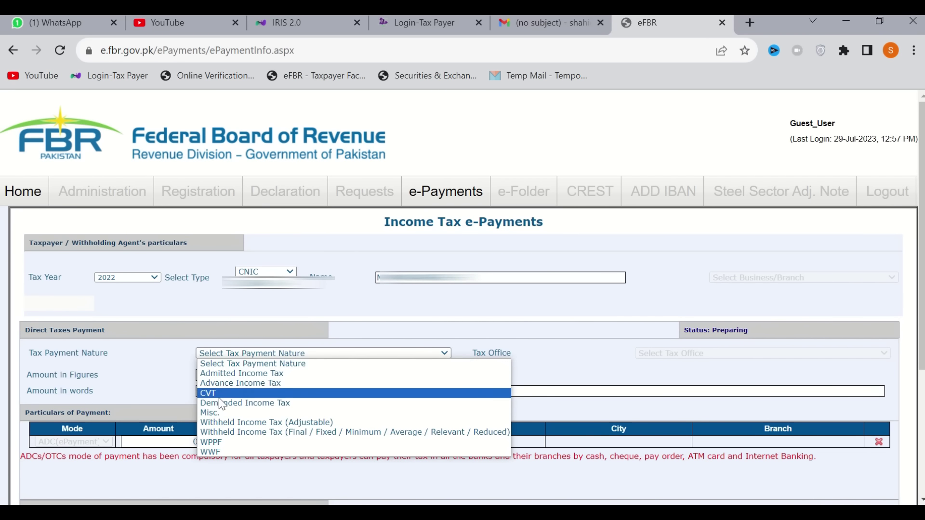
{"action": "left_click", "coordinate": [220, 413]}
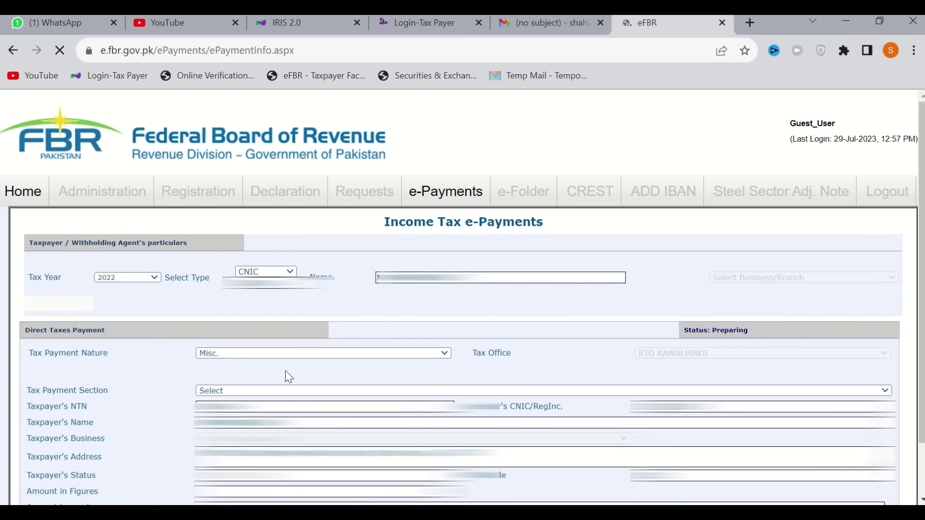
{"action": "left_click", "coordinate": [245, 393]}
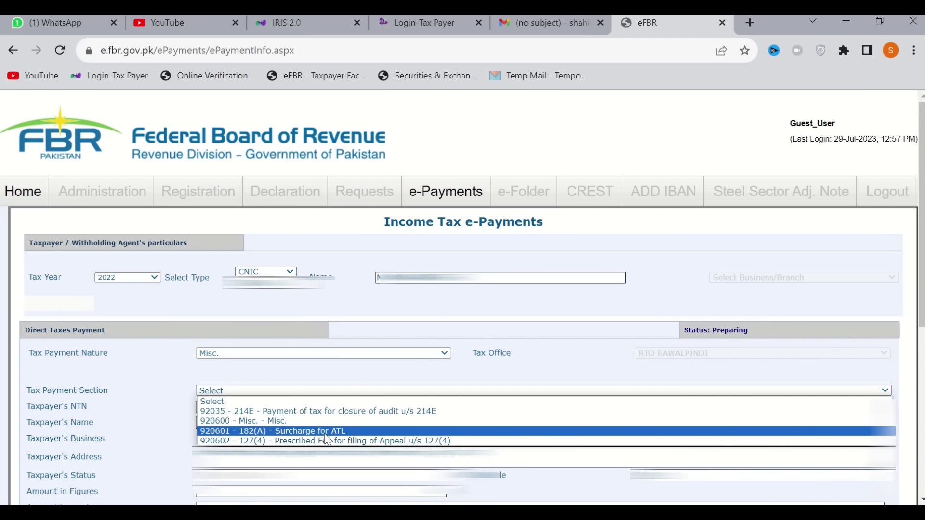
{"action": "left_click", "coordinate": [326, 432]}
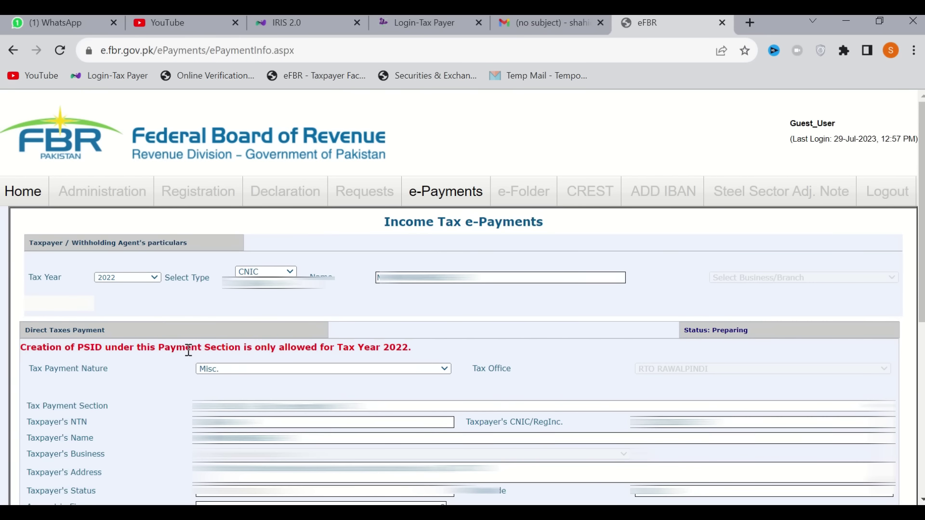
Enter 1,000 as the payment amount
{"action": "scroll", "coordinate": [188, 350], "scroll_direction": "down", "scroll_amount": 6}
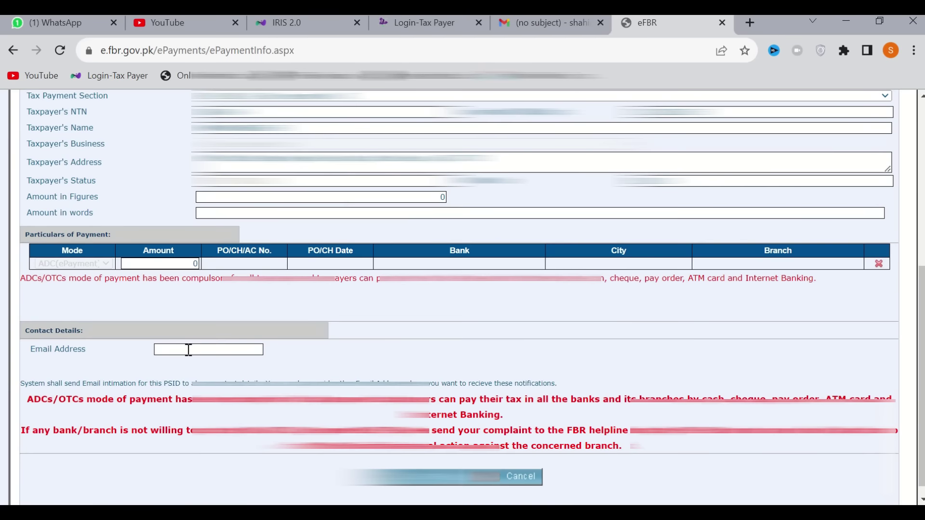
{"action": "left_click", "coordinate": [431, 202]}
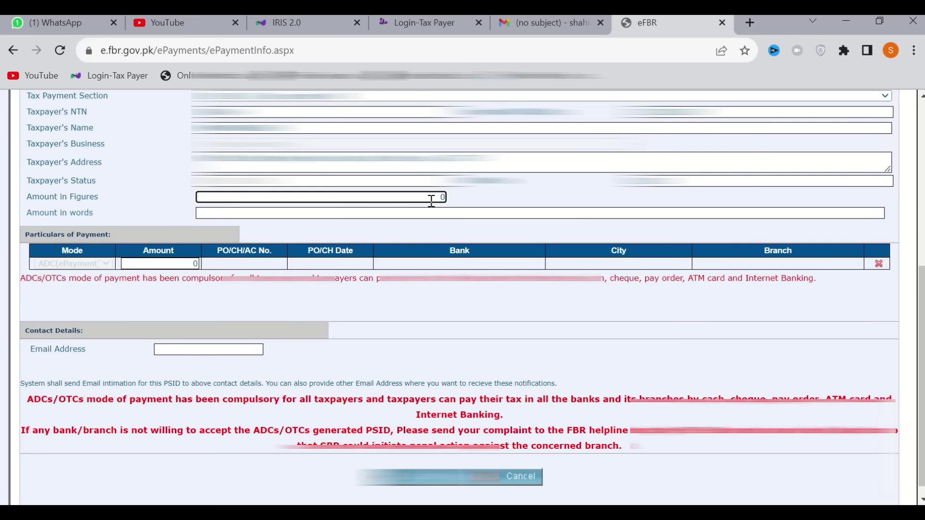
{"action": "type", "text": "1000"}
{"action": "left_click", "coordinate": [510, 200]}
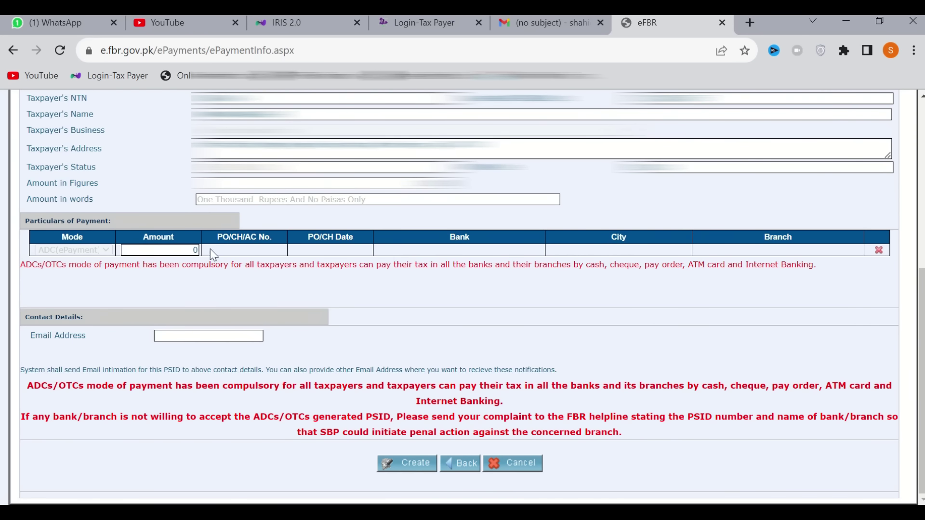
{"action": "left_click", "coordinate": [176, 251]}
{"action": "type", "text": "1,000"}
{"action": "left_click", "coordinate": [207, 272]}
Fill in the contact e-mail address and create the e-Payment for review
{"action": "left_click", "coordinate": [194, 339]}
{"action": "type", "text": "SH"}
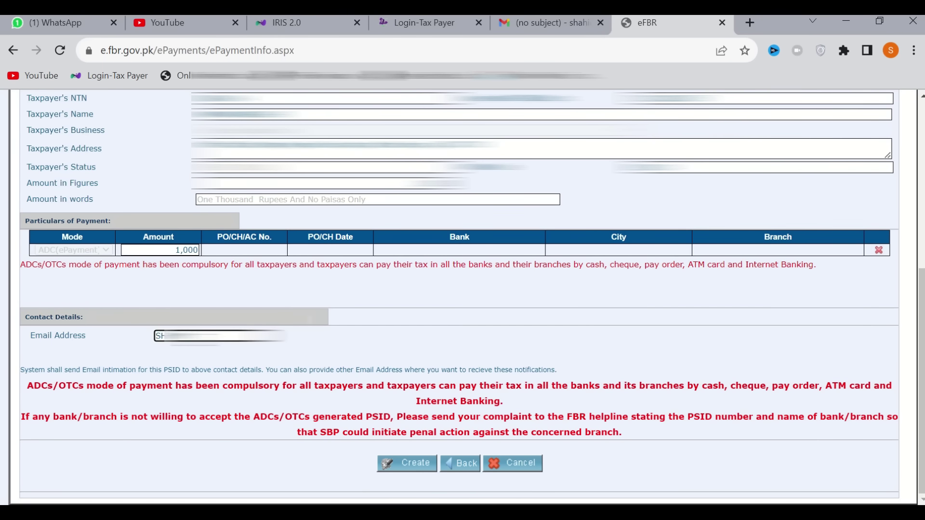
{"action": "type", "text": "@GMAIL.COMGMAIL.COM"}
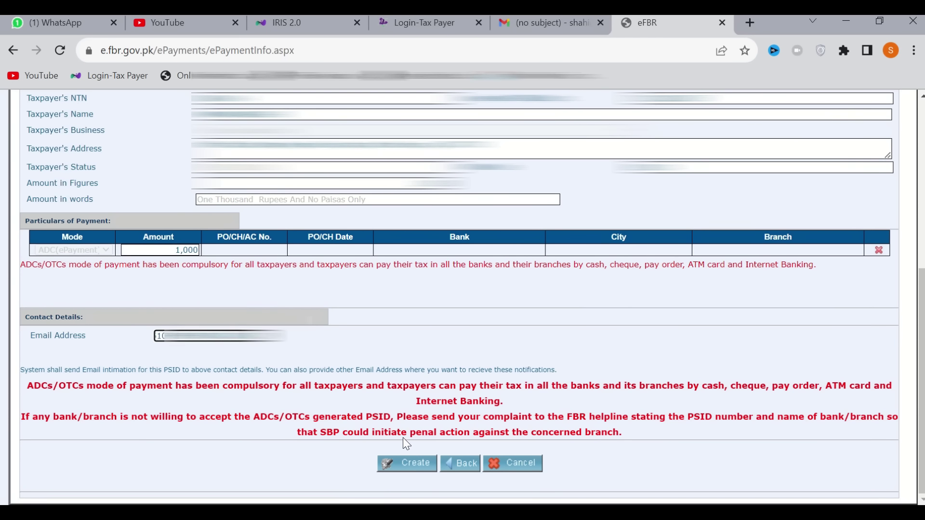
{"action": "left_click", "coordinate": [407, 464]}
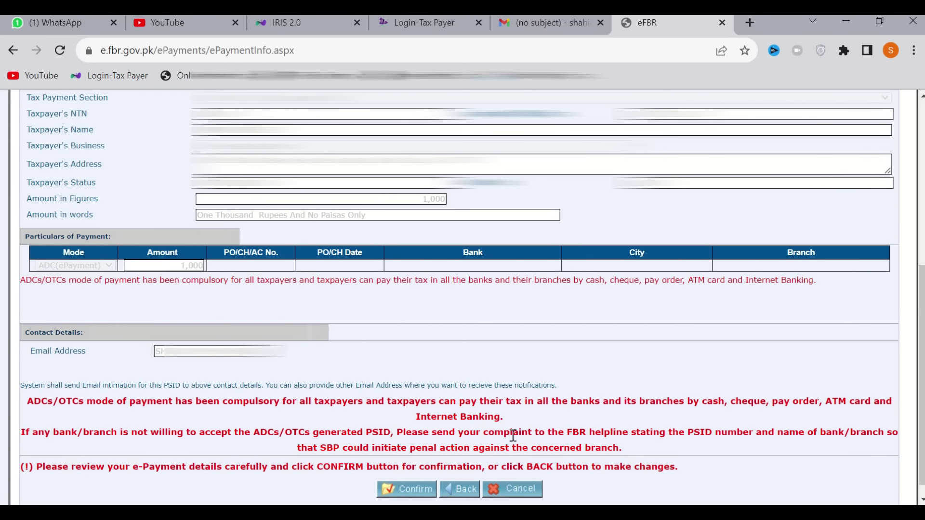
Confirm the e-payment to generate the PSID and save the slip as a PDF on the Desktop
{"action": "left_click", "coordinate": [418, 491]}
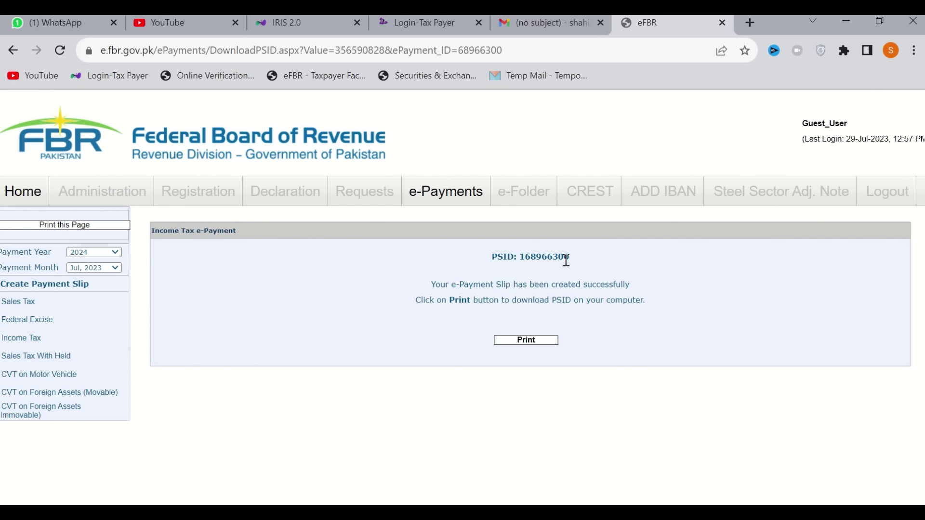
{"action": "left_click", "coordinate": [527, 343]}
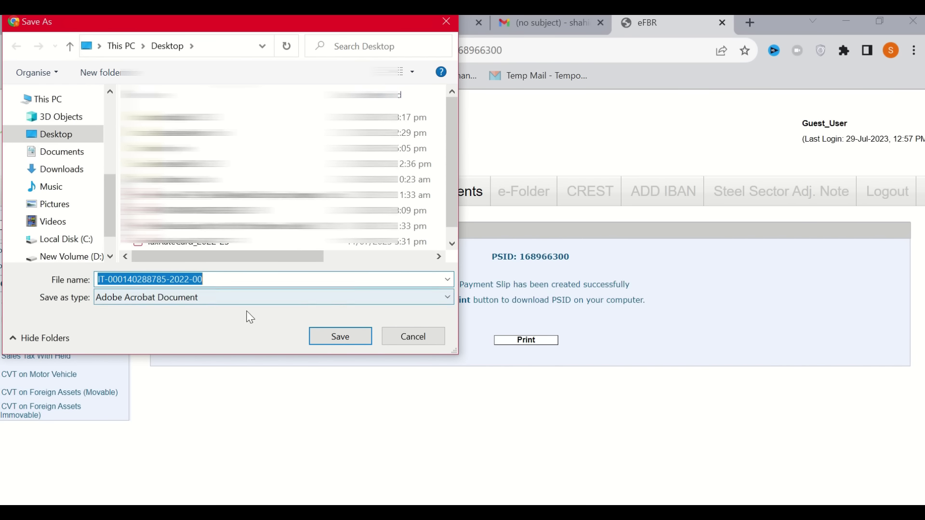
{"action": "left_click", "coordinate": [326, 339]}
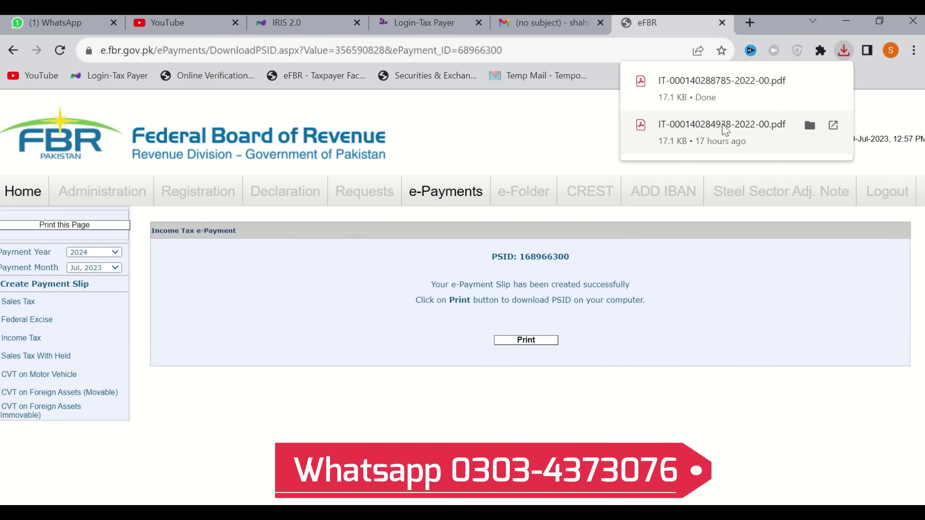
Open the saved ATL-surcharge challan PDF to review it, then return to the IRIS 2.0 return
{"action": "left_click", "coordinate": [739, 91]}
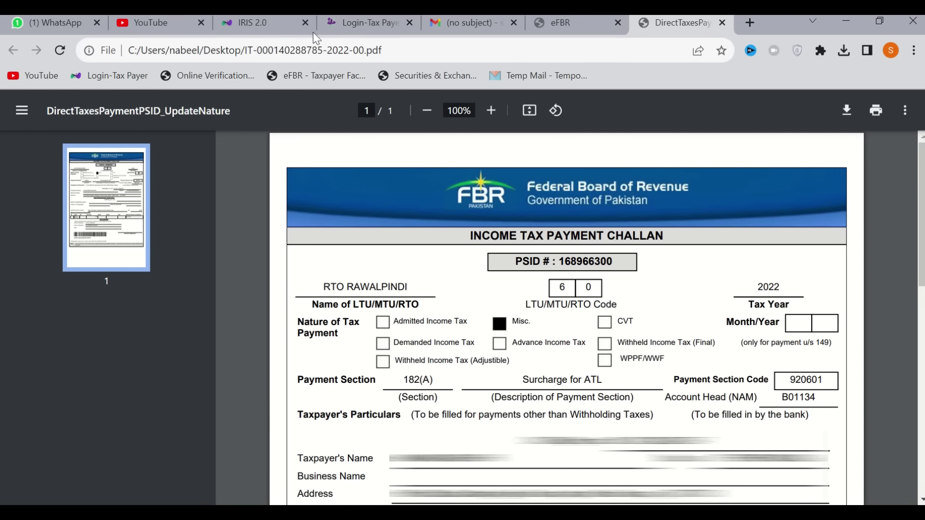
{"action": "left_click", "coordinate": [264, 21]}
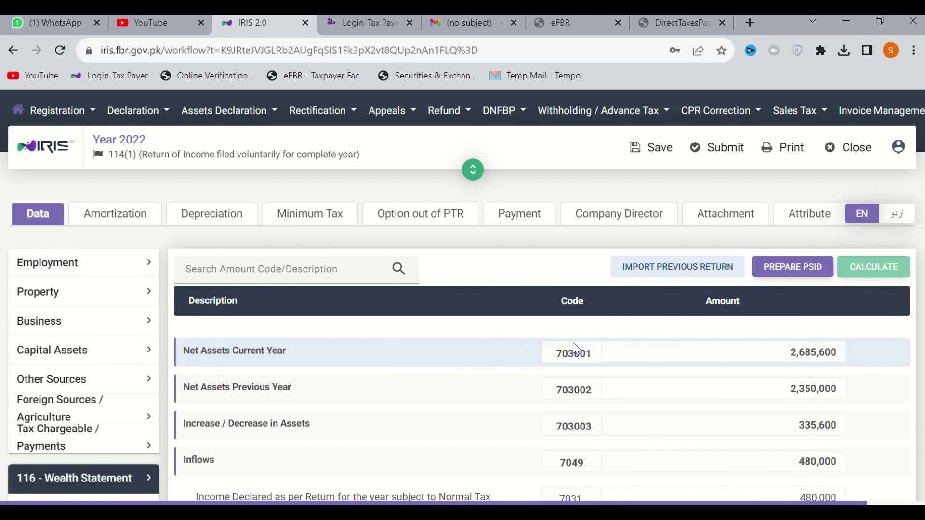
In a new tab, search Google for 'ntn verification online' and open FBR's Online Verification System - E-FBR
{"action": "left_click", "coordinate": [750, 24]}
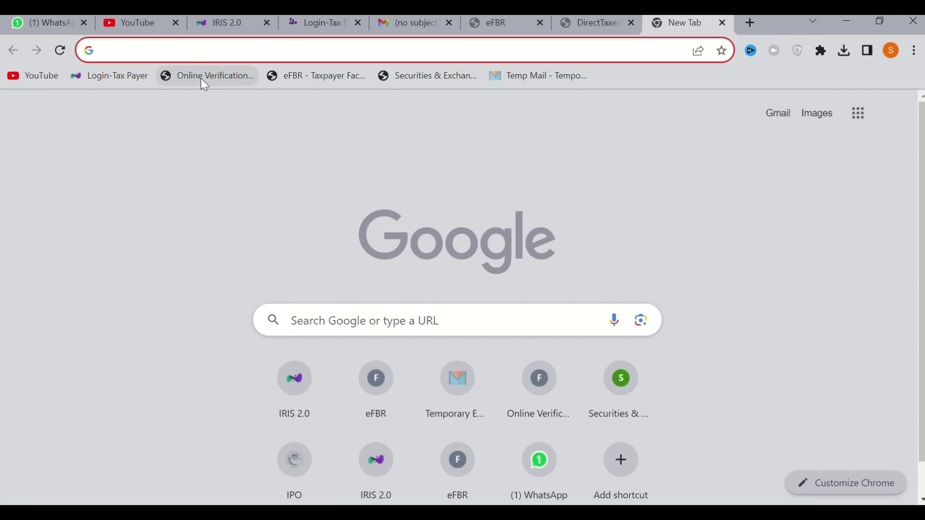
{"action": "type", "text": "NTN"}
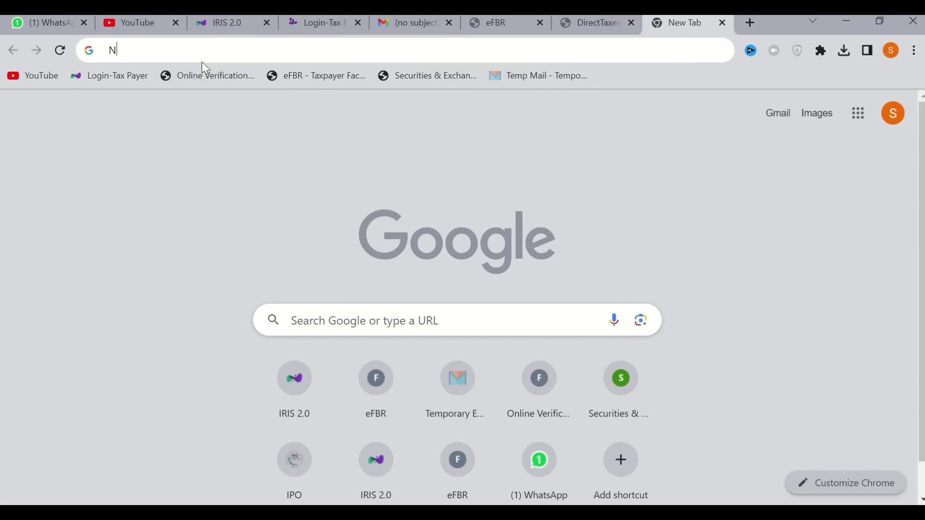
{"action": "left_click", "coordinate": [184, 116]}
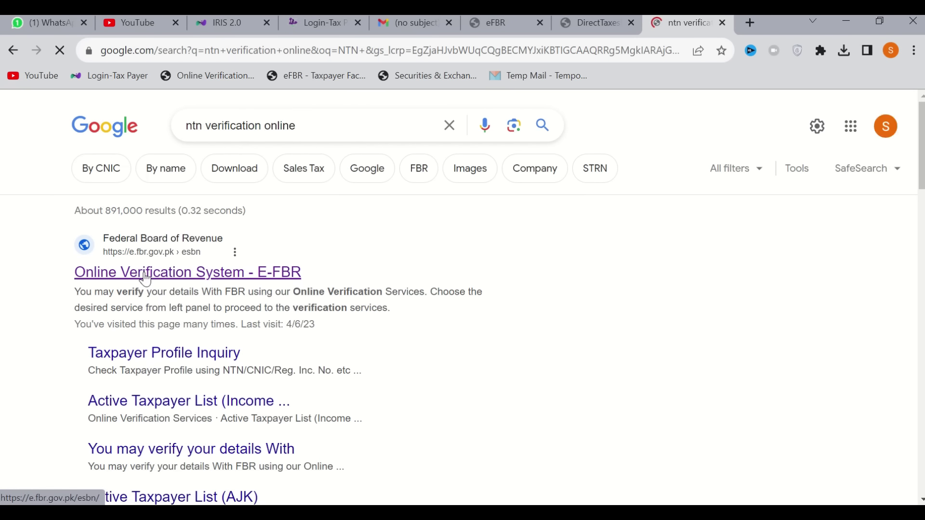
{"action": "left_click", "coordinate": [146, 279]}
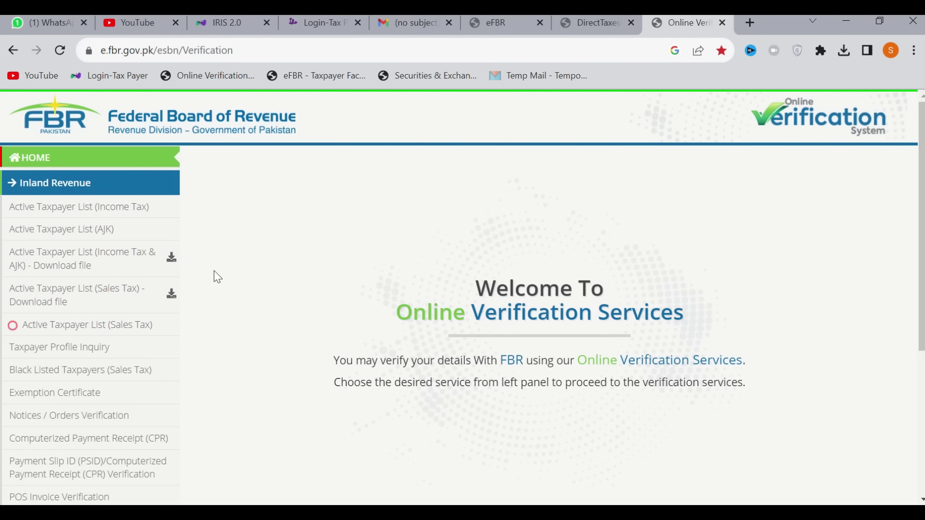
Run the Active Taxpayer List (Income Tax) check by CNIC for 29 July 2023, entering the captcha code
{"action": "left_click", "coordinate": [76, 207]}
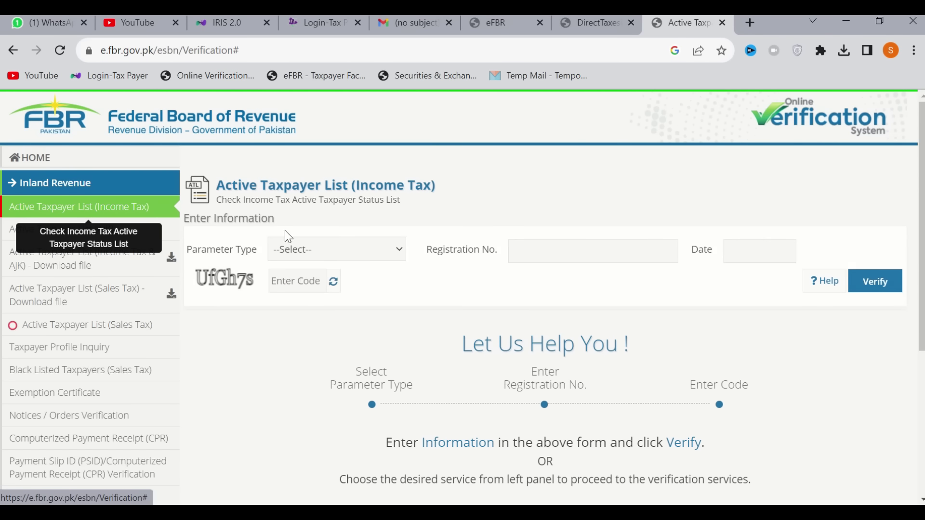
{"action": "left_click", "coordinate": [339, 251]}
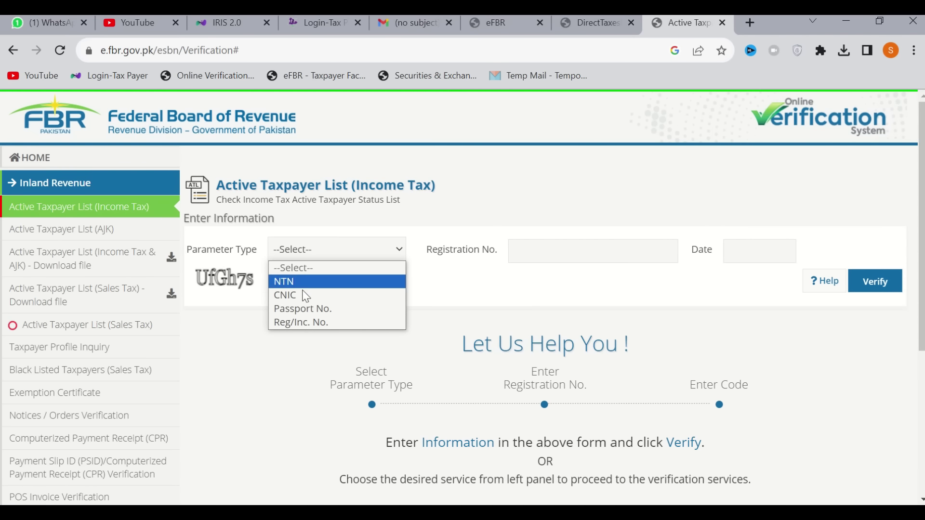
{"action": "left_click", "coordinate": [299, 297]}
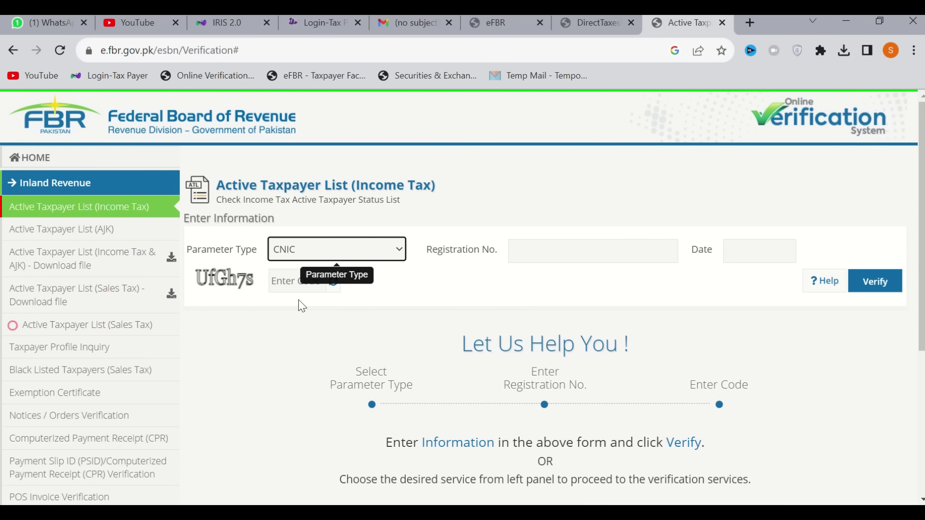
{"action": "left_click", "coordinate": [551, 252]}
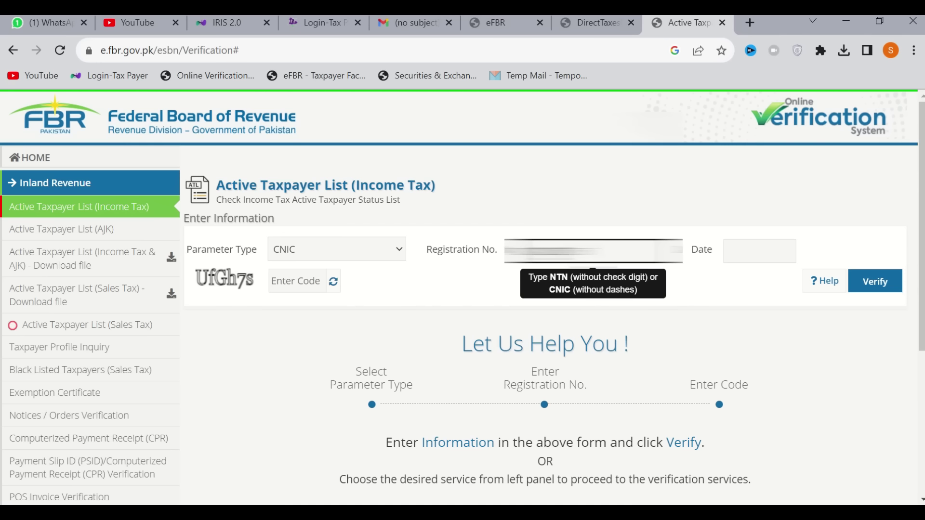
{"action": "left_click", "coordinate": [748, 255]}
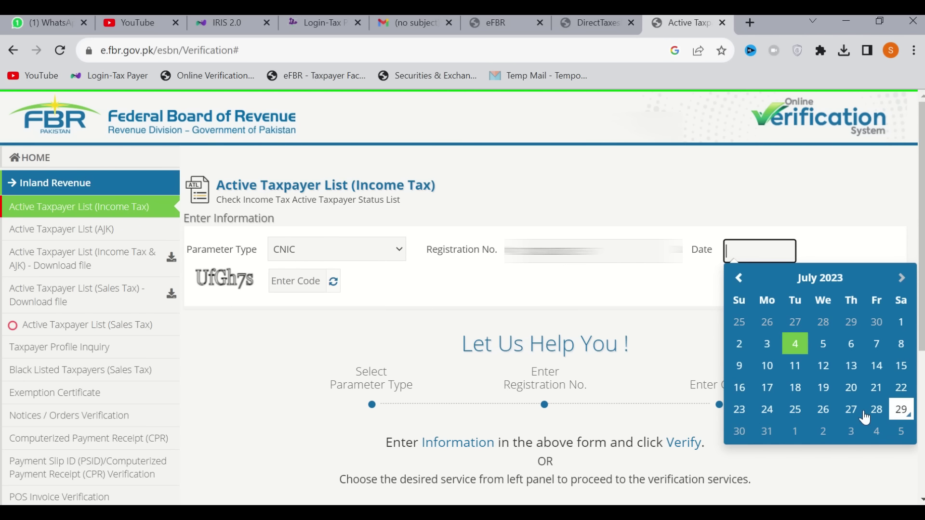
{"action": "left_click", "coordinate": [901, 410]}
{"action": "left_click", "coordinate": [289, 281]}
{"action": "type", "text": "u"}
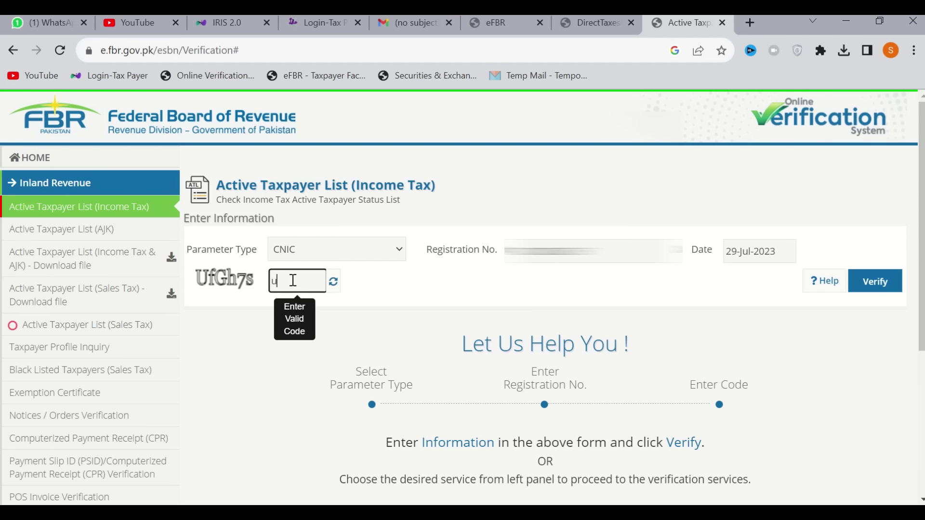
{"action": "key", "text": "BackSpace"}
{"action": "type", "text": "UfGh7s"}
{"action": "left_click", "coordinate": [851, 289]}
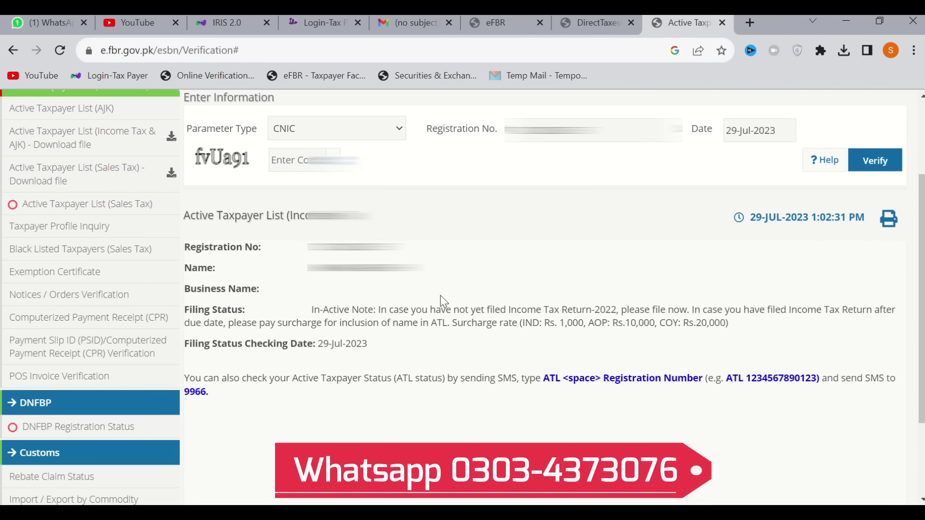
Highlight the In-Active filing status and its surcharge note in the result
{"action": "double_click", "coordinate": [326, 310]}
{"action": "left_click_drag", "start_coordinate": [393, 310], "coordinate": [317, 310]}
{"action": "left_click", "coordinate": [317, 309]}
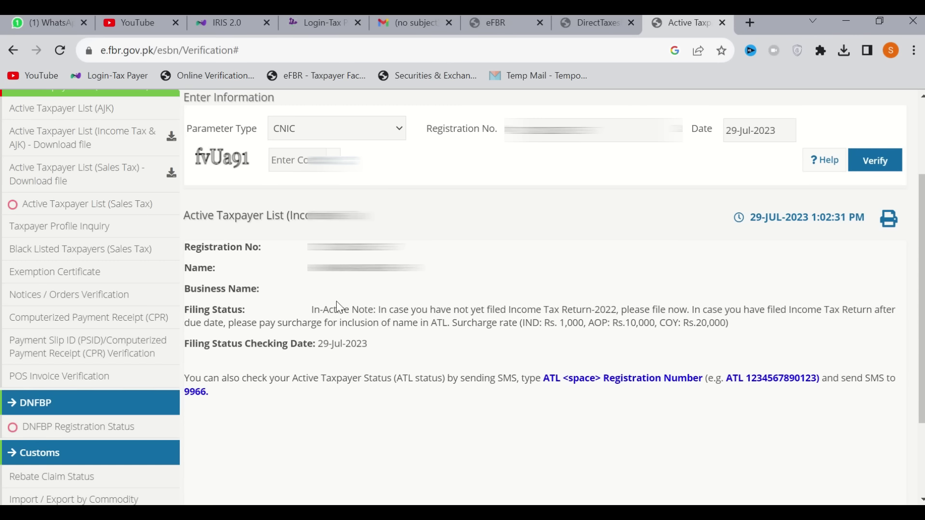
{"action": "scroll", "coordinate": [336, 302], "scroll_direction": "up", "scroll_amount": 1}
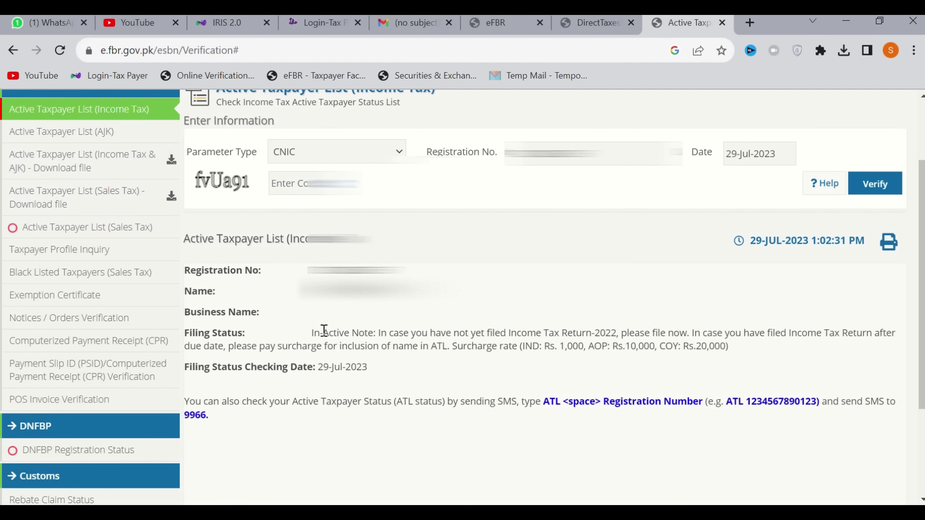
{"action": "left_click_drag", "start_coordinate": [321, 331], "coordinate": [593, 346]}
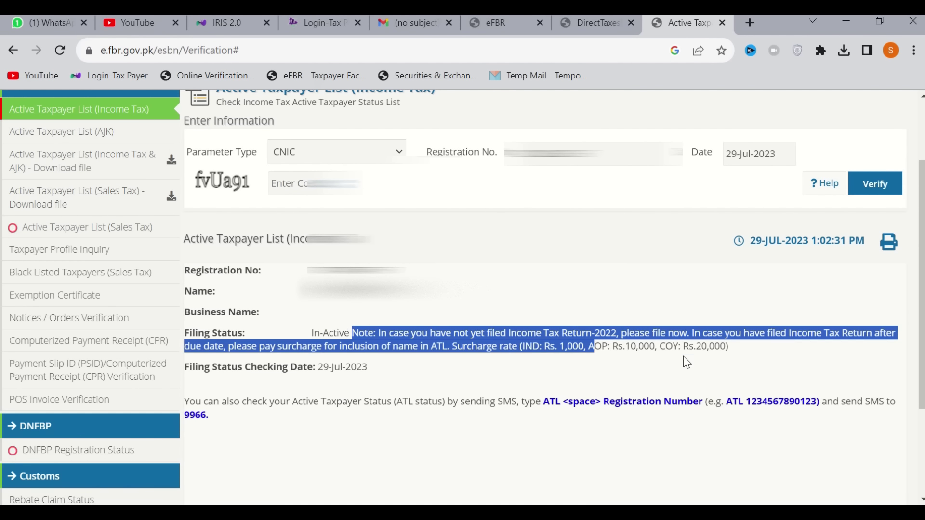
{"action": "left_click_drag", "start_coordinate": [683, 357], "coordinate": [683, 355]}
{"action": "left_click", "coordinate": [328, 327]}
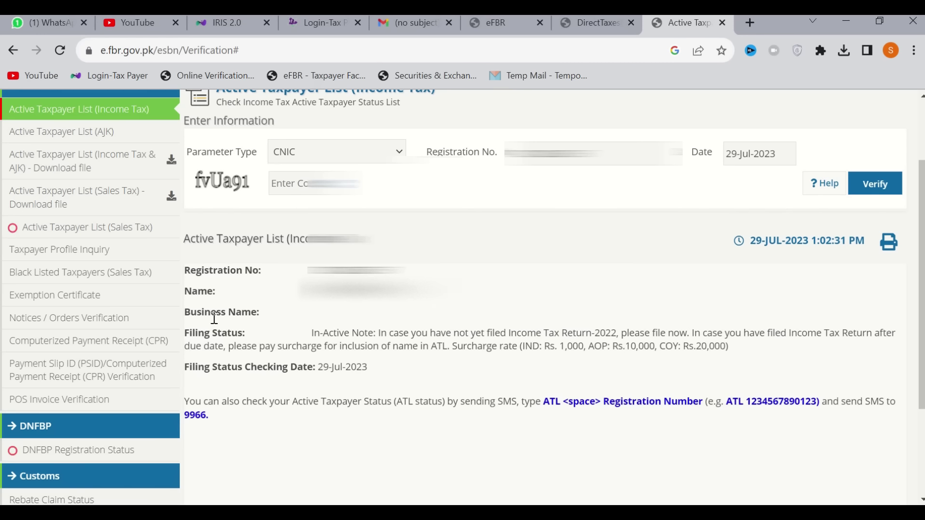
Run a Taxpayer Profile Inquiry by CNIC with the registration number and captcha code, and review the profile
{"action": "left_click", "coordinate": [95, 259]}
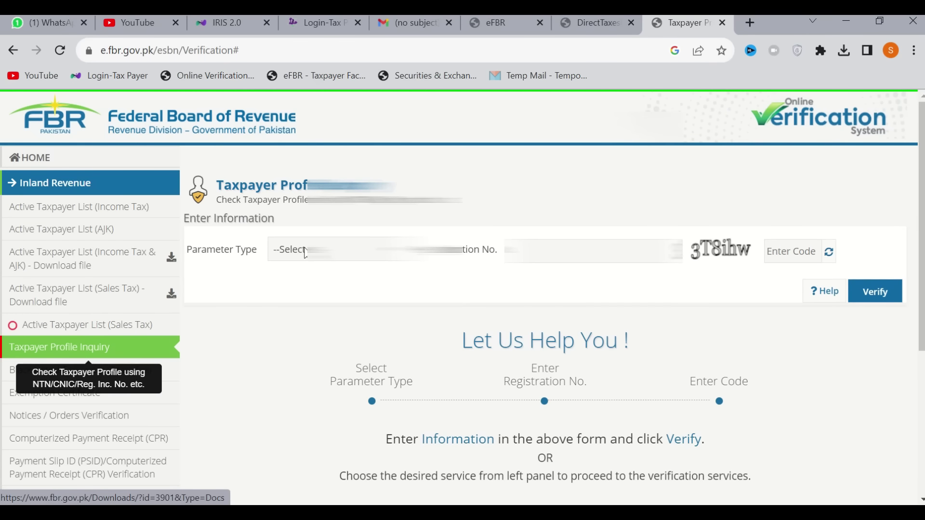
{"action": "left_click", "coordinate": [306, 251]}
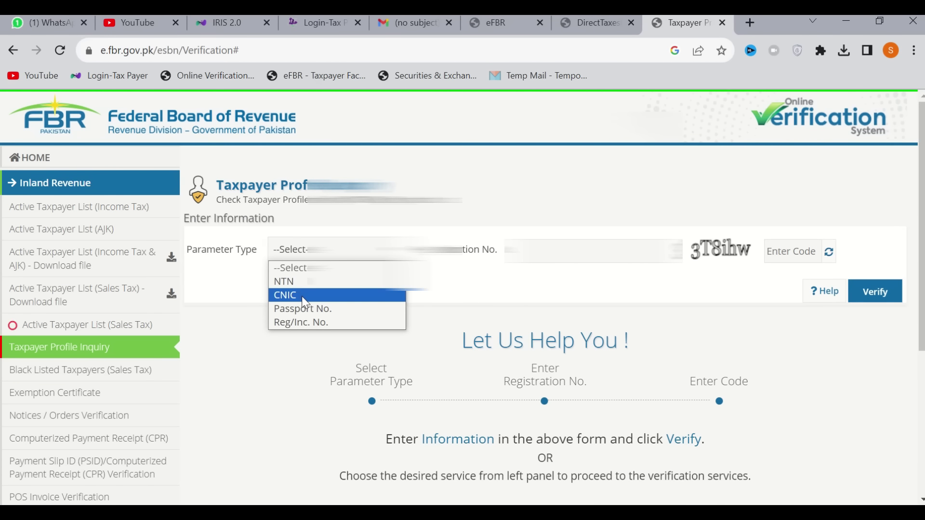
{"action": "left_click", "coordinate": [306, 295]}
{"action": "left_click", "coordinate": [544, 252]}
{"action": "key", "text": "Tab"}
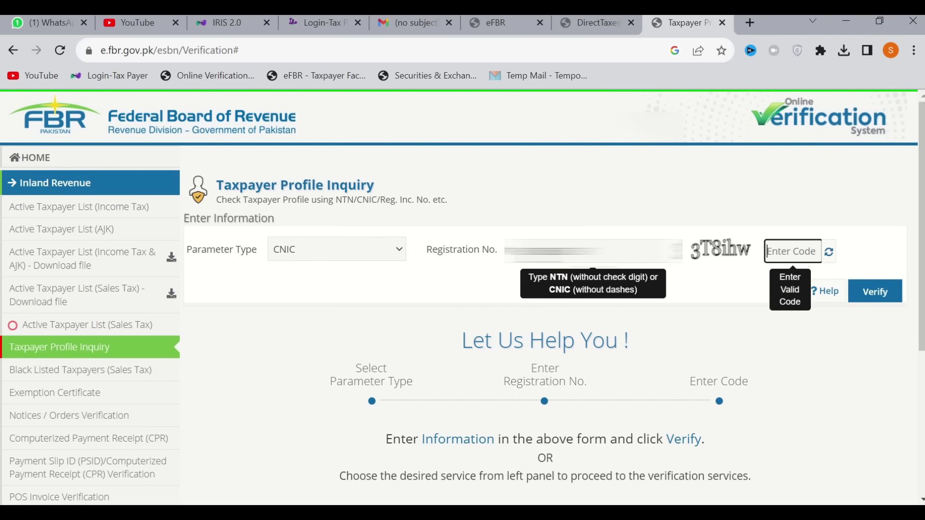
{"action": "type", "text": "3T8ihw"}
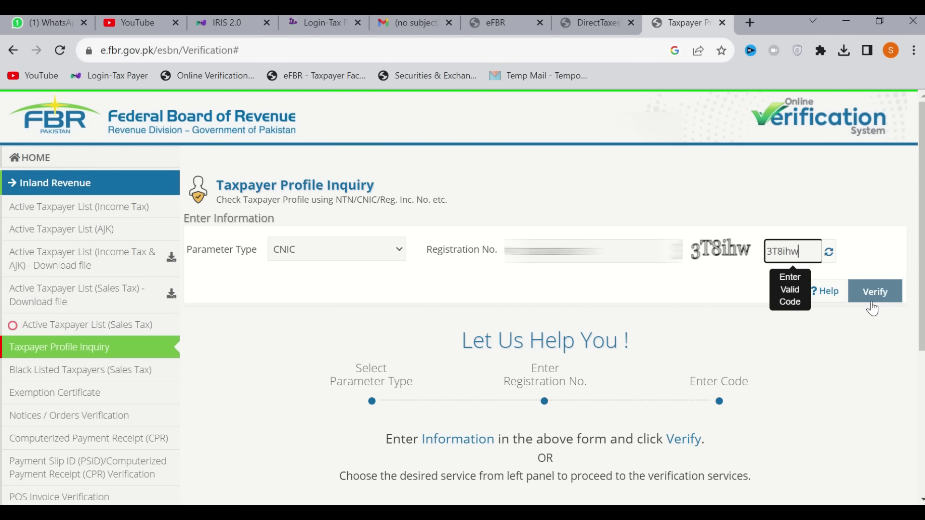
{"action": "left_click", "coordinate": [873, 304]}
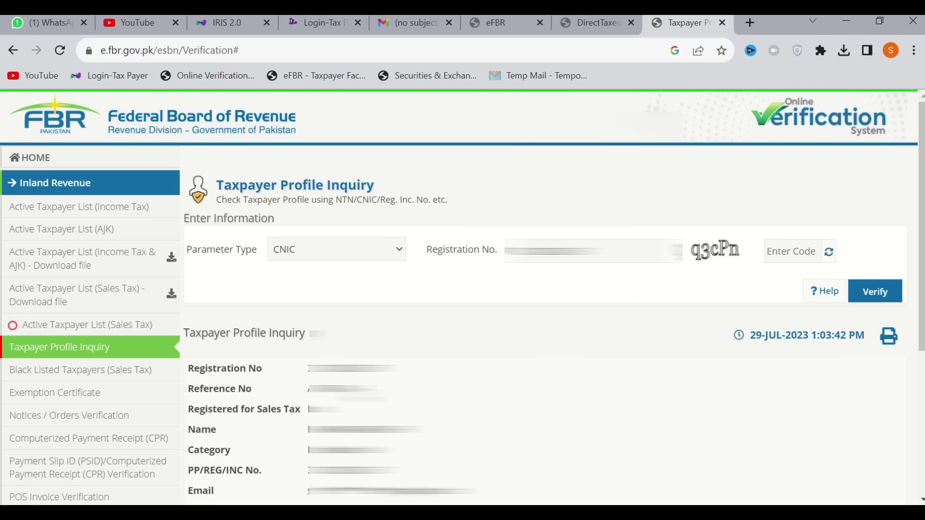
{"action": "mouse_move", "coordinate": [395, 67]}
{"action": "left_click", "coordinate": [415, 35]}
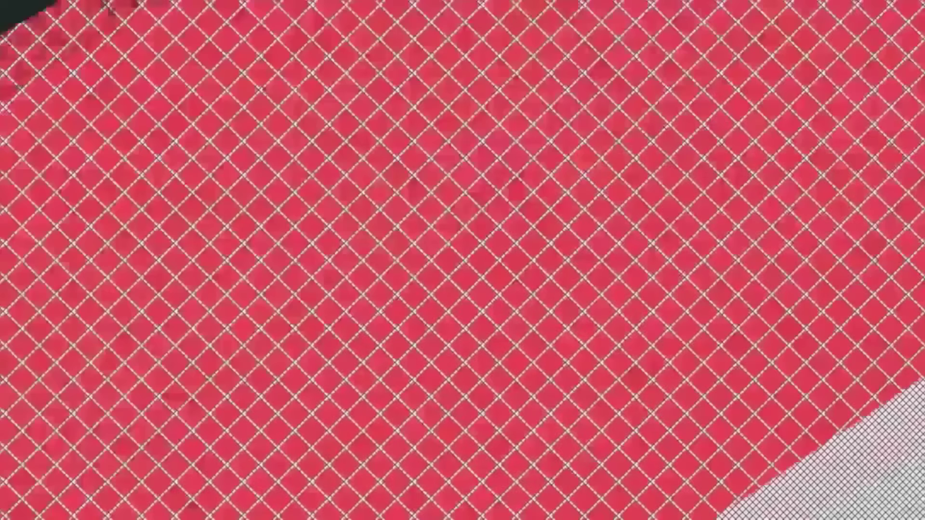